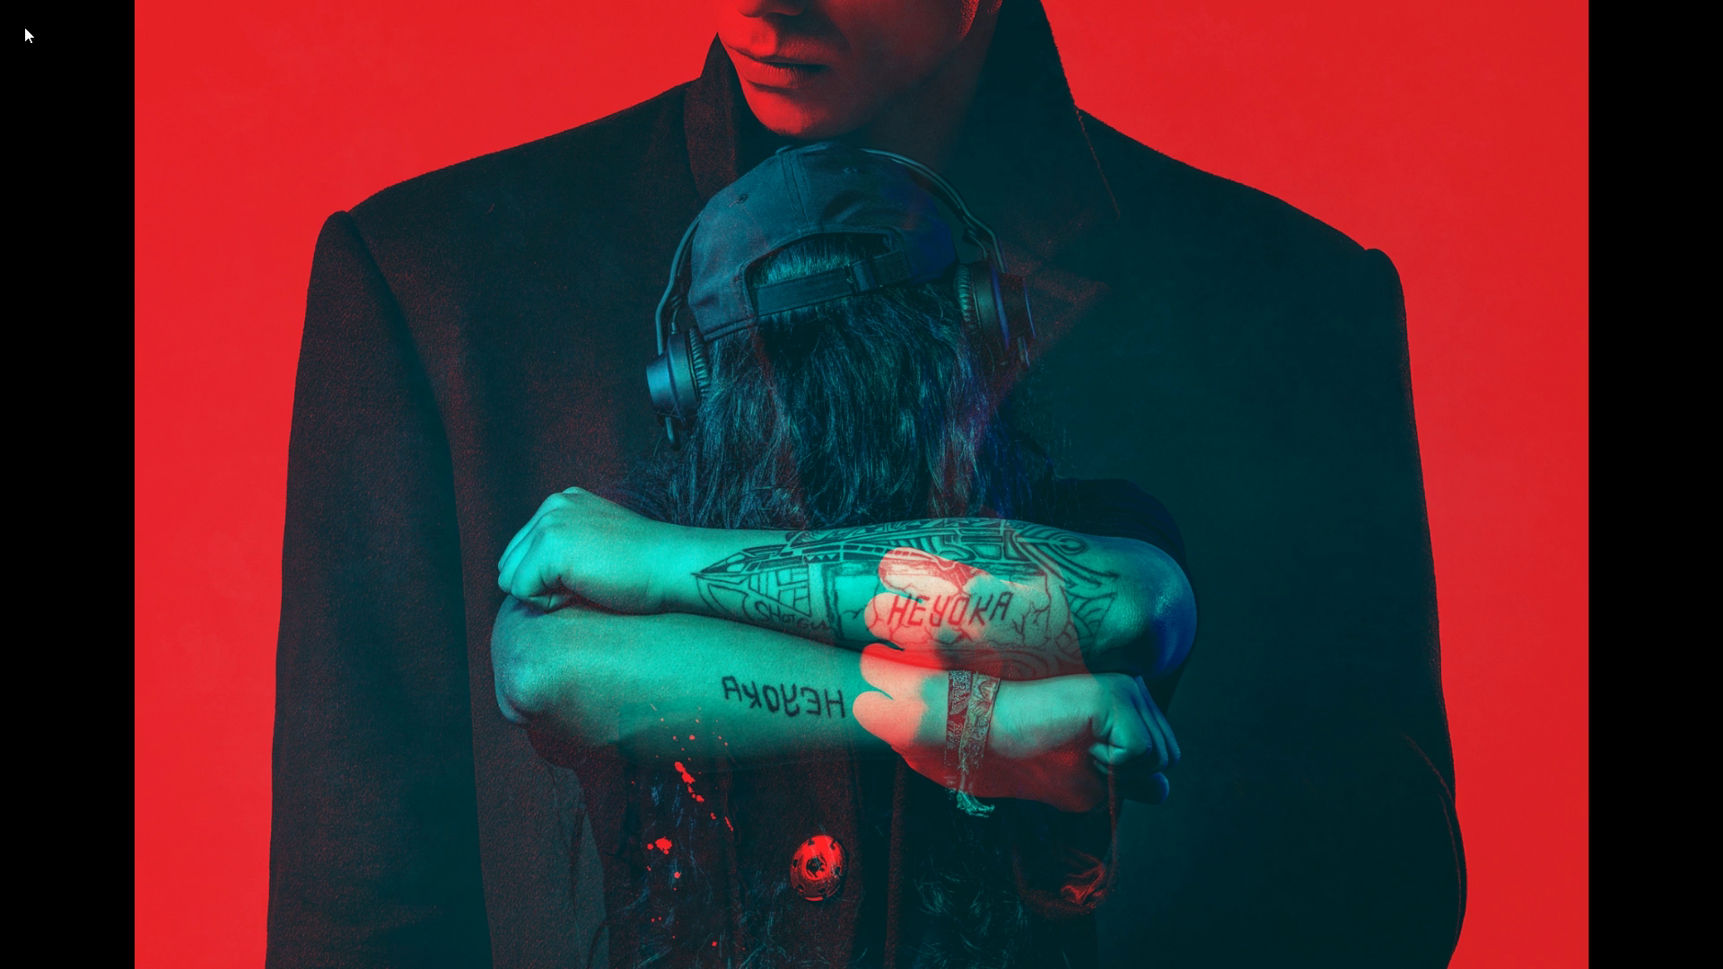
# Show db-3.jpg, the two facing profiles, in a normal Photos window instead of full screen
pyautogui.press('Right')
pyautogui.press('Escape')
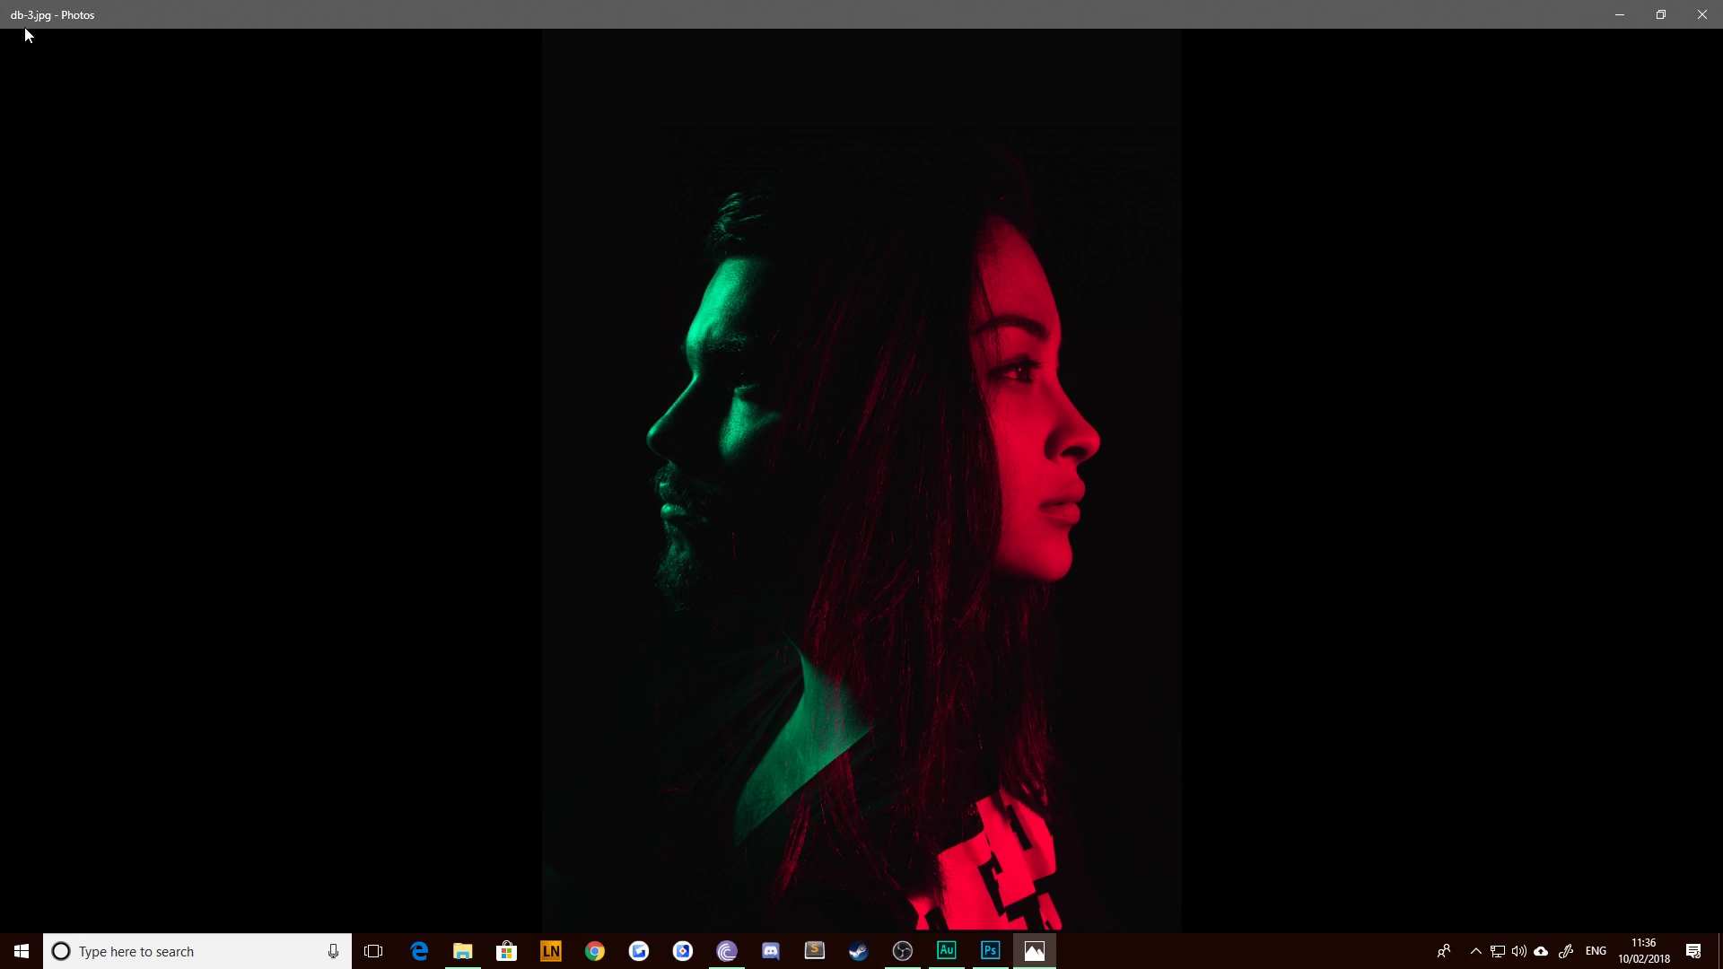
# Open pexels-photo-838696.jpeg in Photoshop and place a second copy of it as a smart object
pyautogui.click(1702, 14)
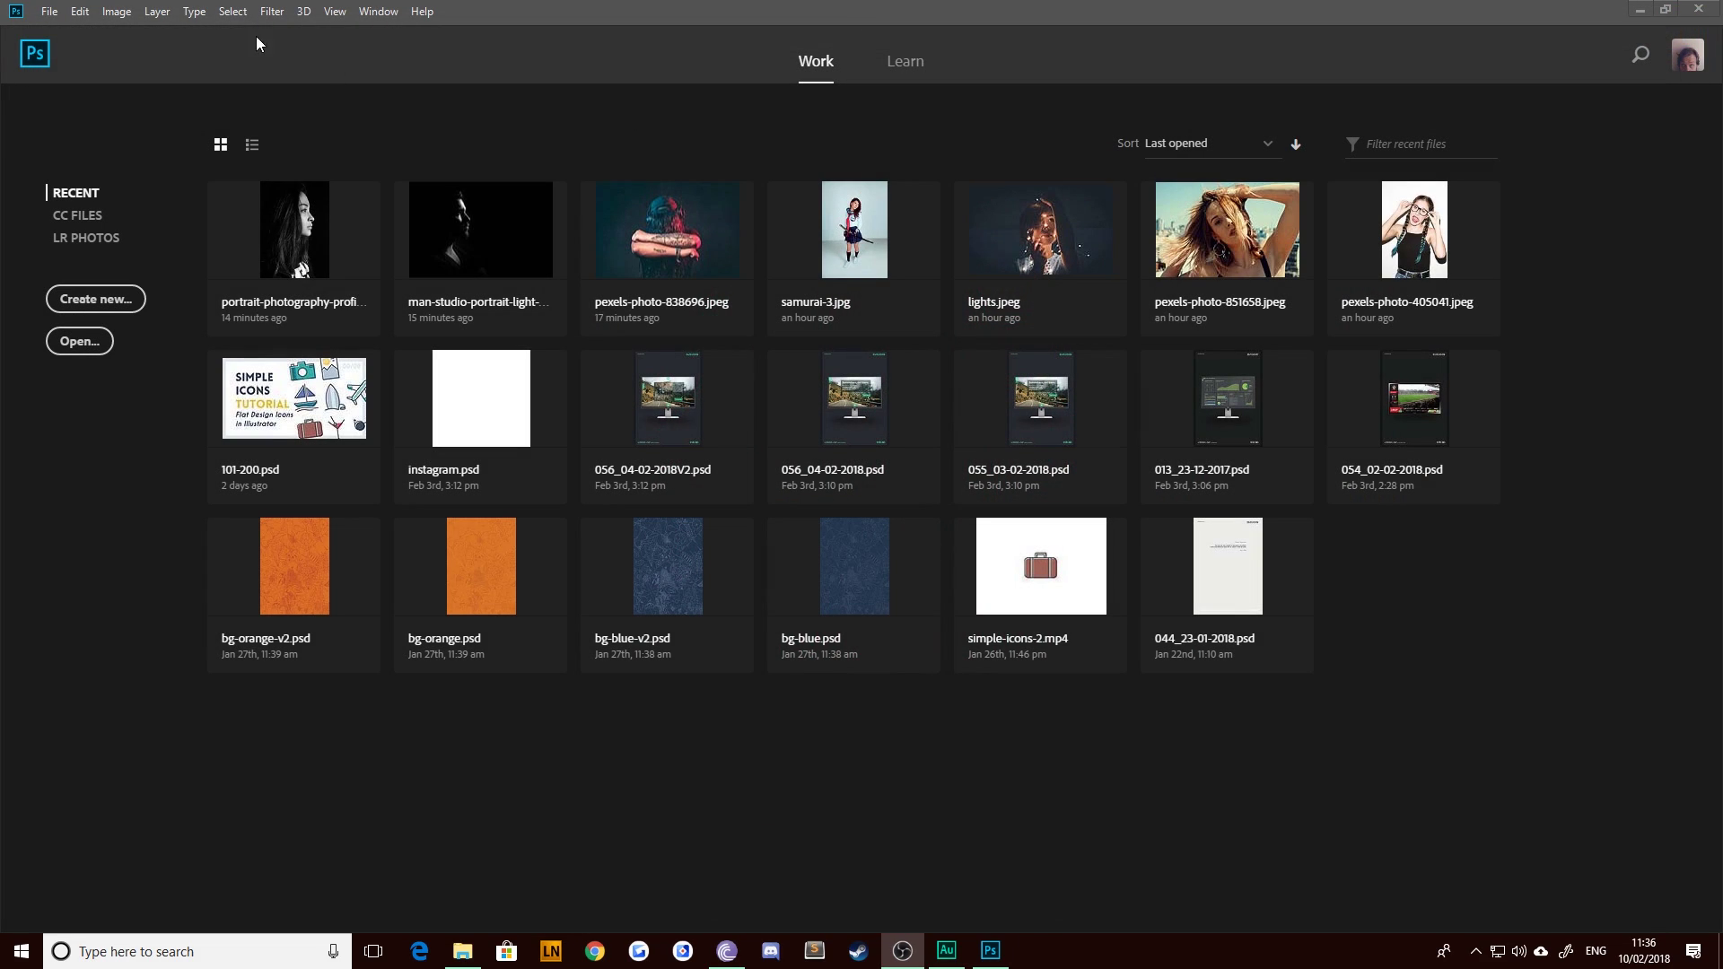
pyautogui.hotkey('alt', 'Tab')
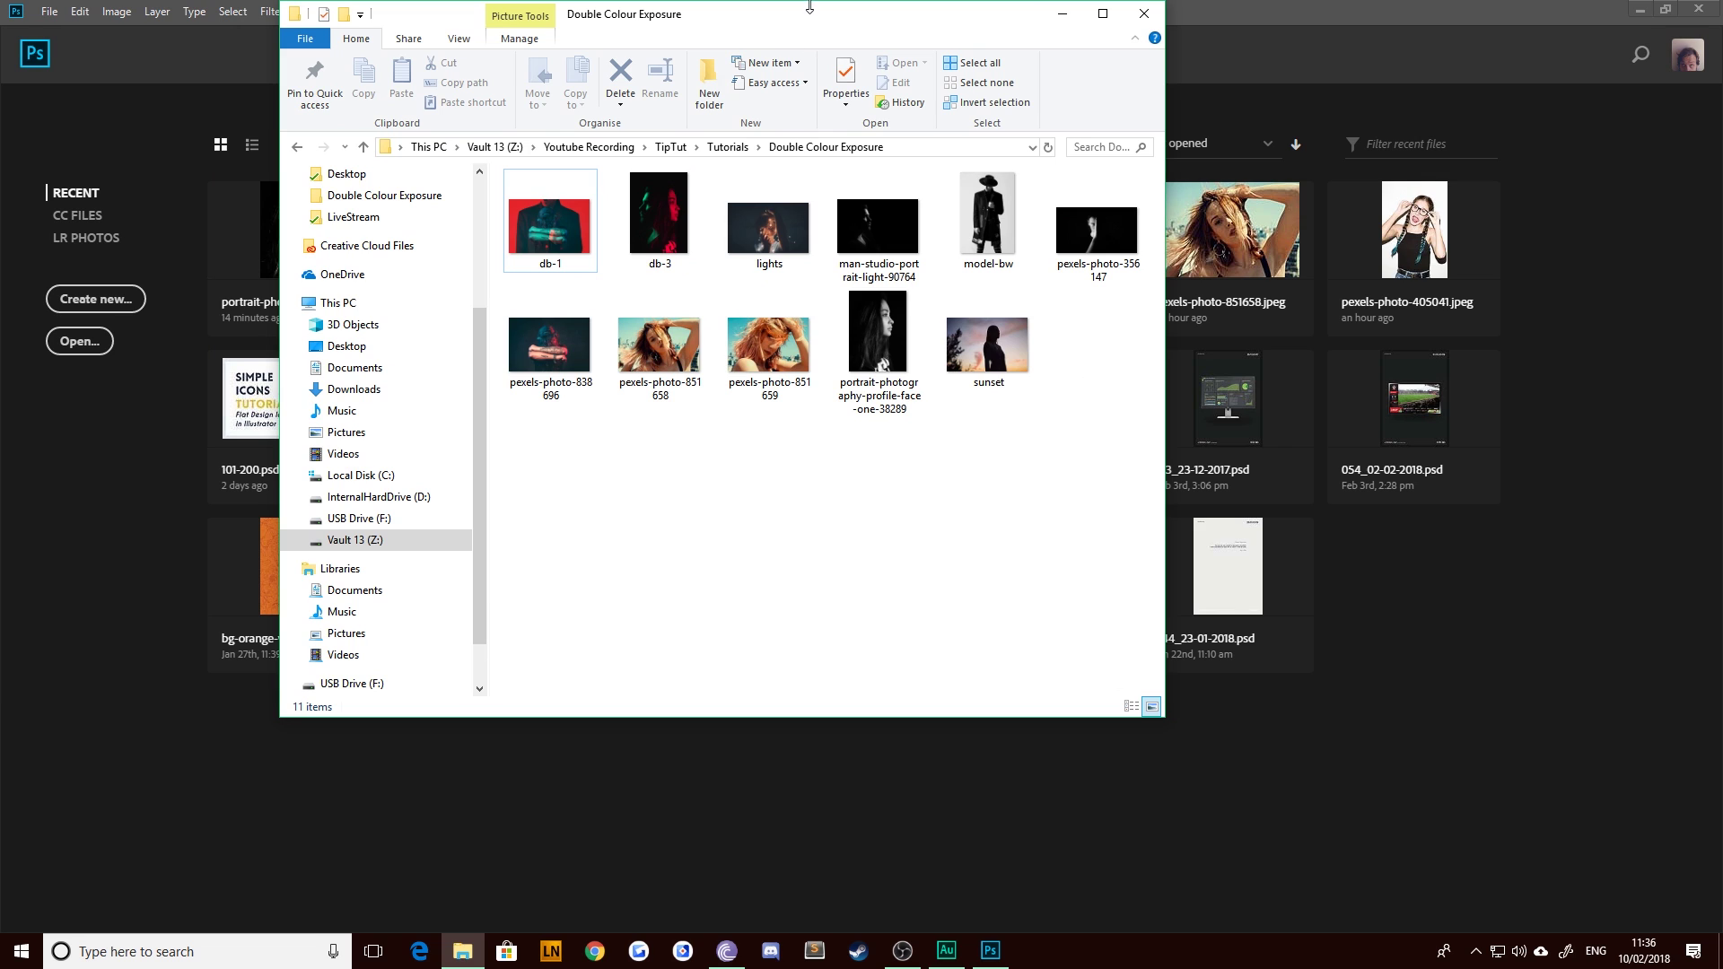
pyautogui.moveTo(814, 24); pyautogui.dragTo(843, 84)
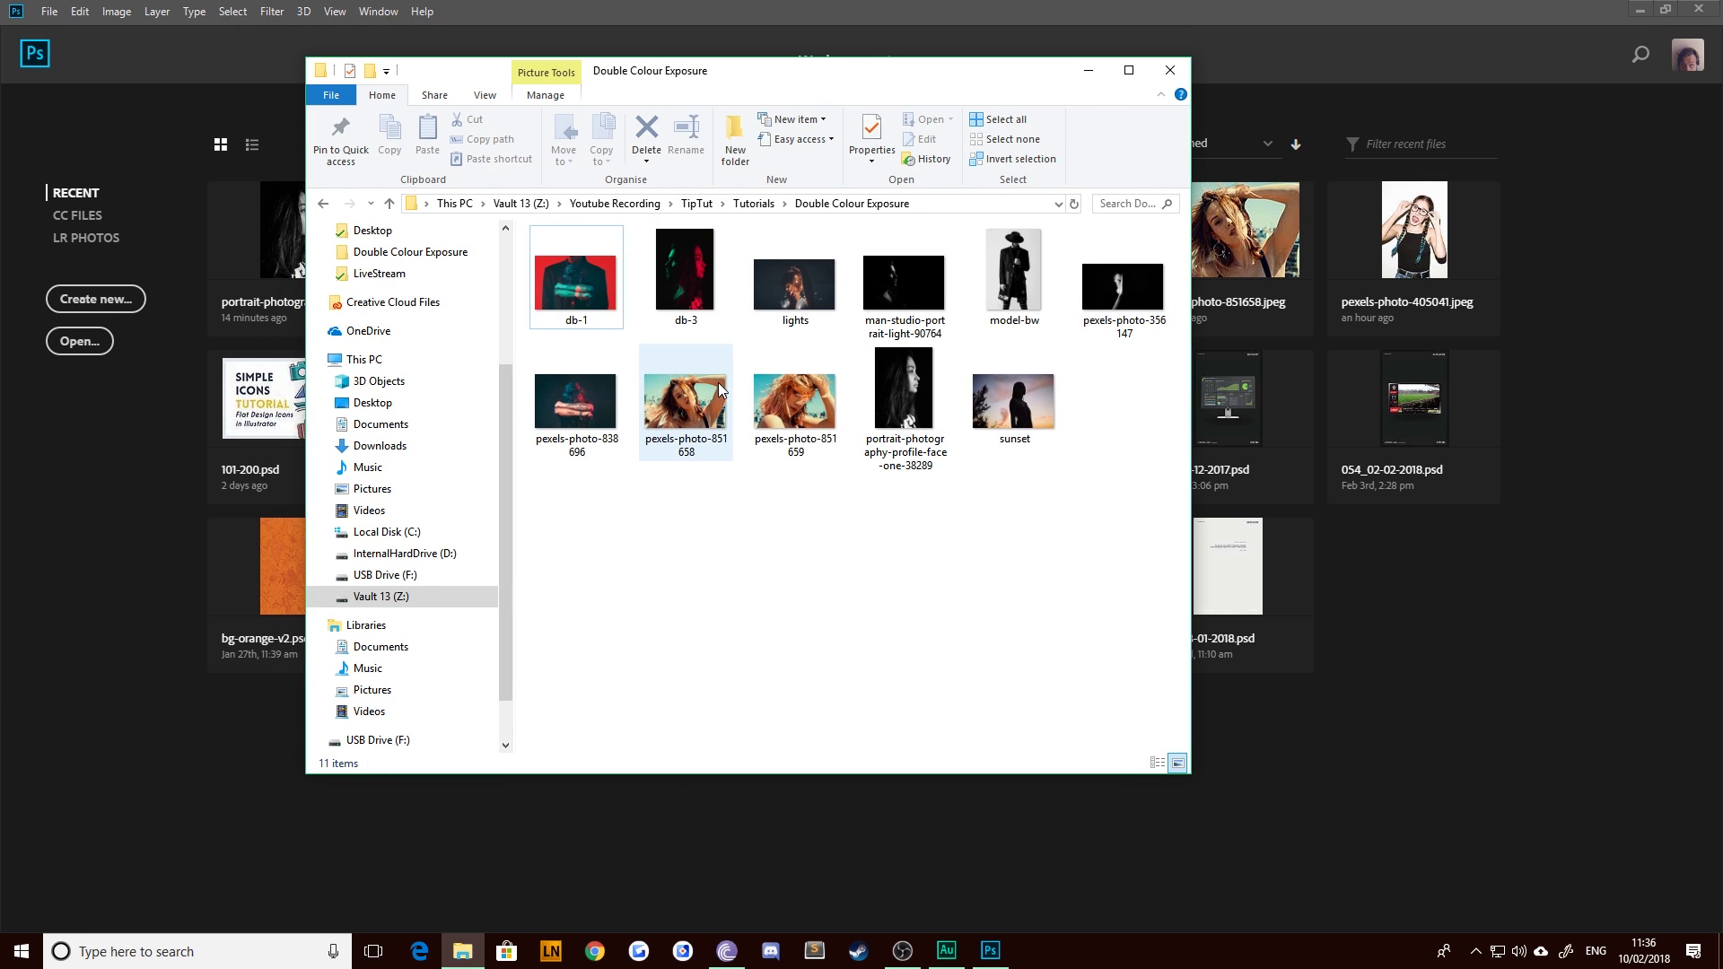
pyautogui.click(580, 434)
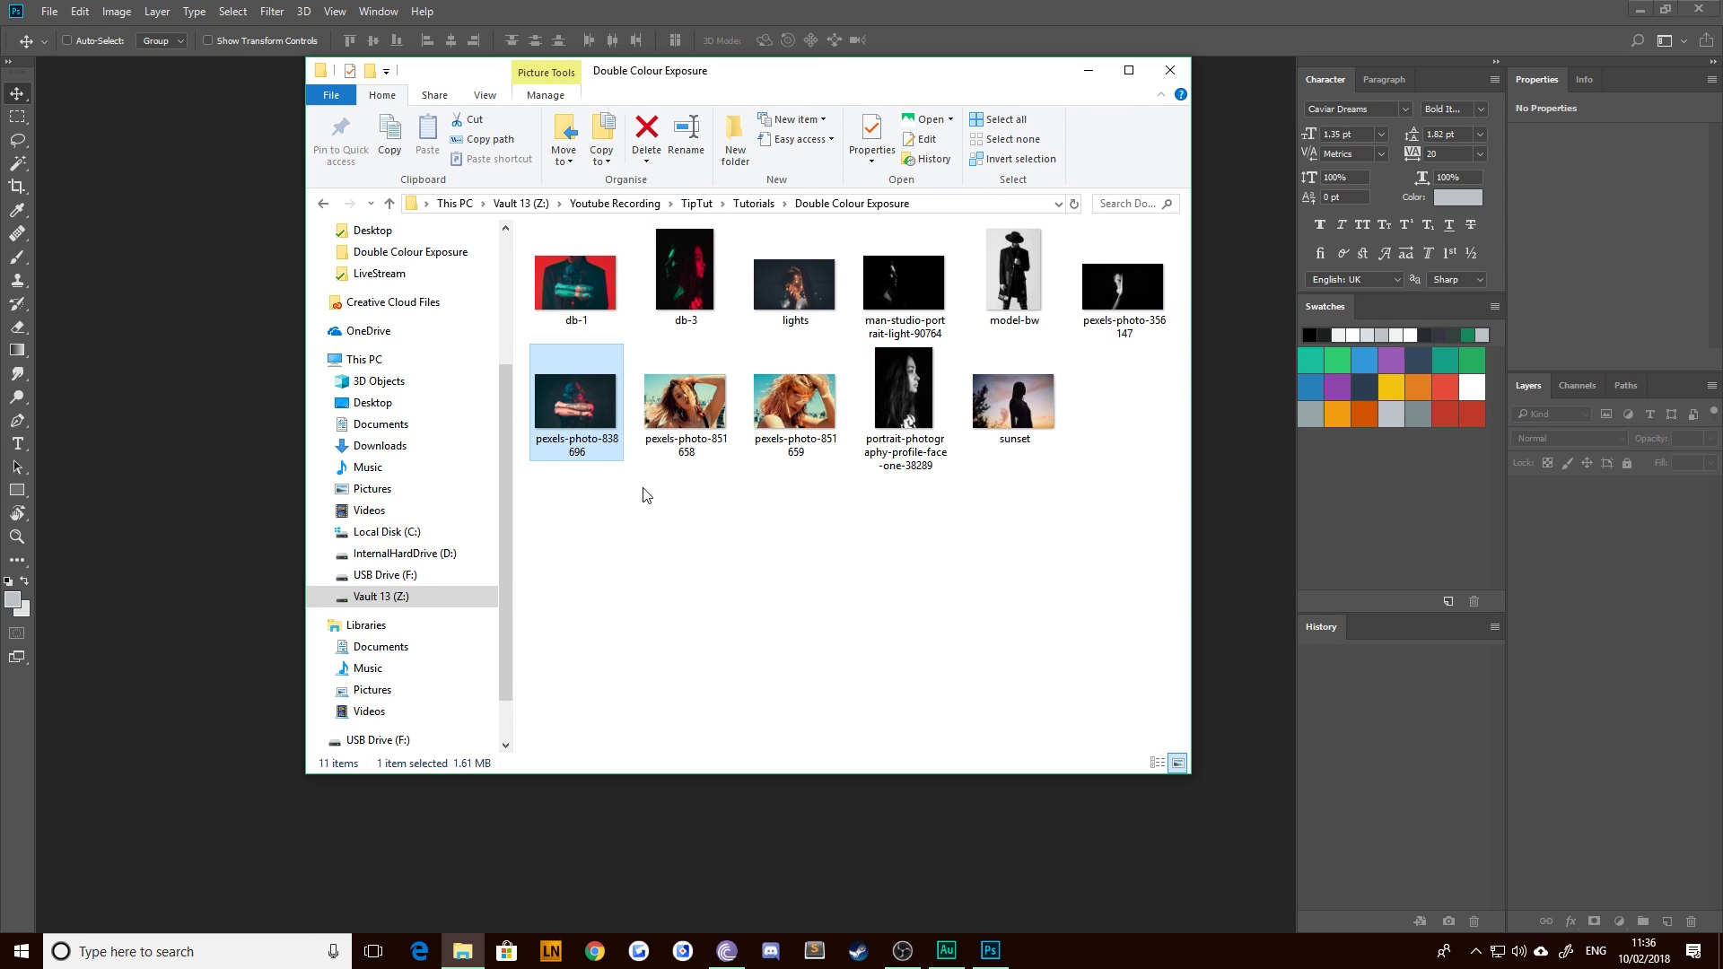
pyautogui.doubleClick(583, 414)
pyautogui.moveTo(582, 415); pyautogui.dragTo(1231, 504)
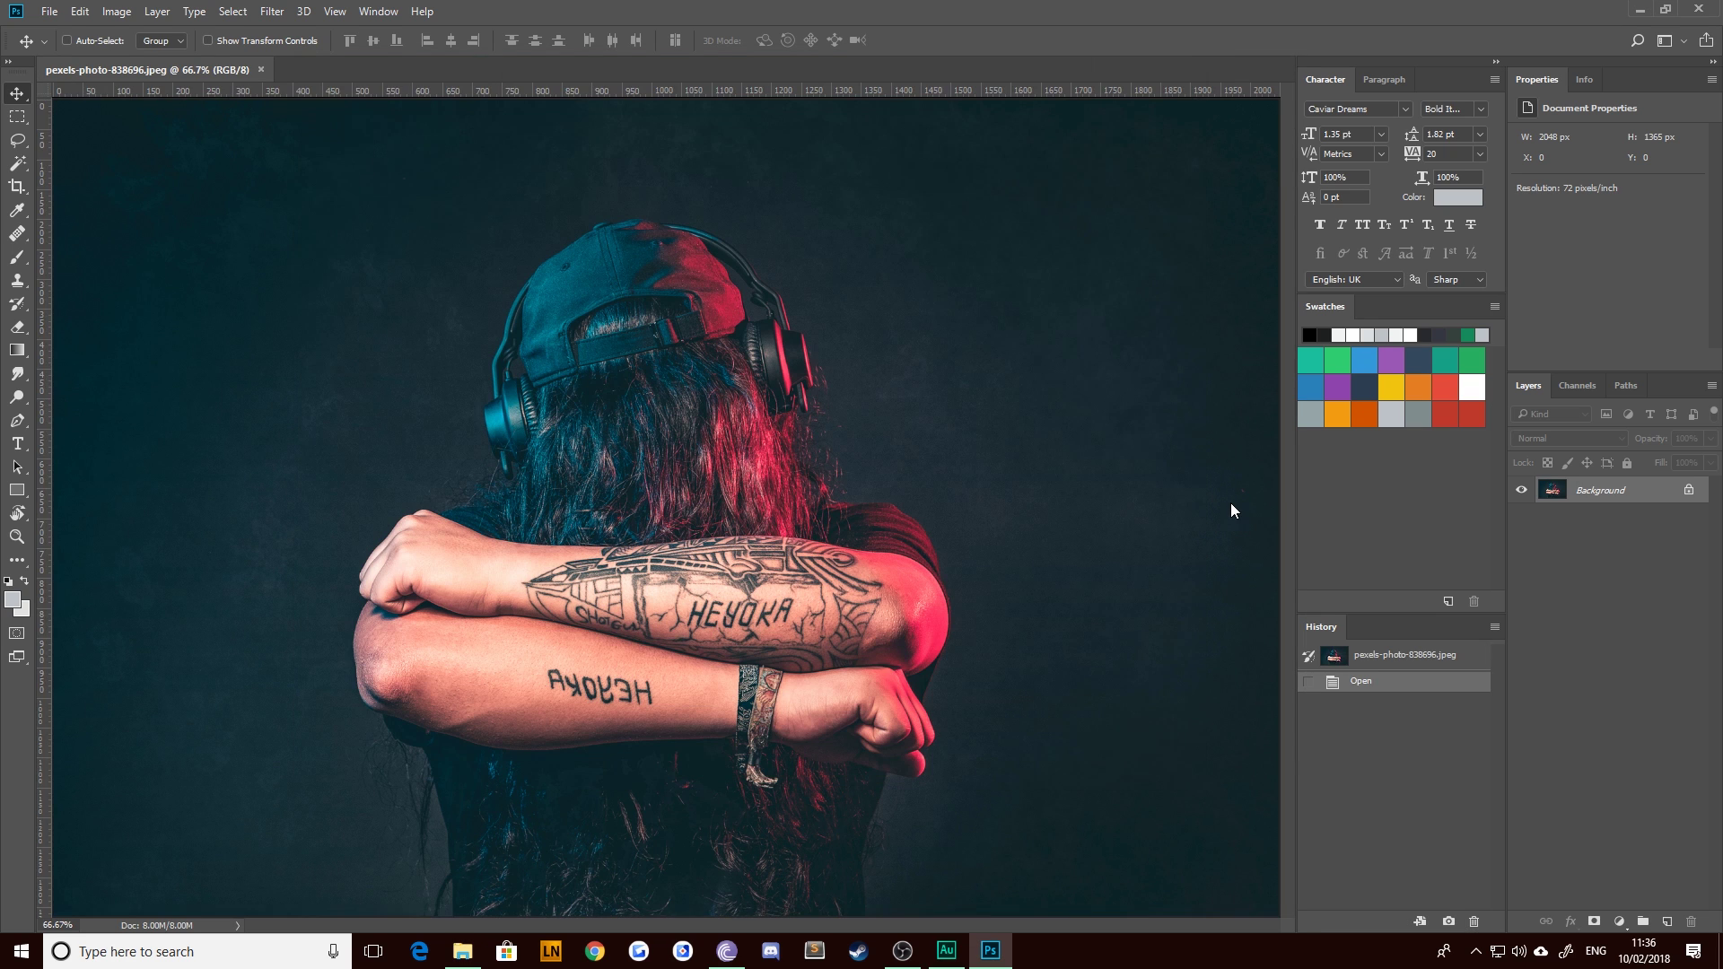
pyautogui.press('Return')
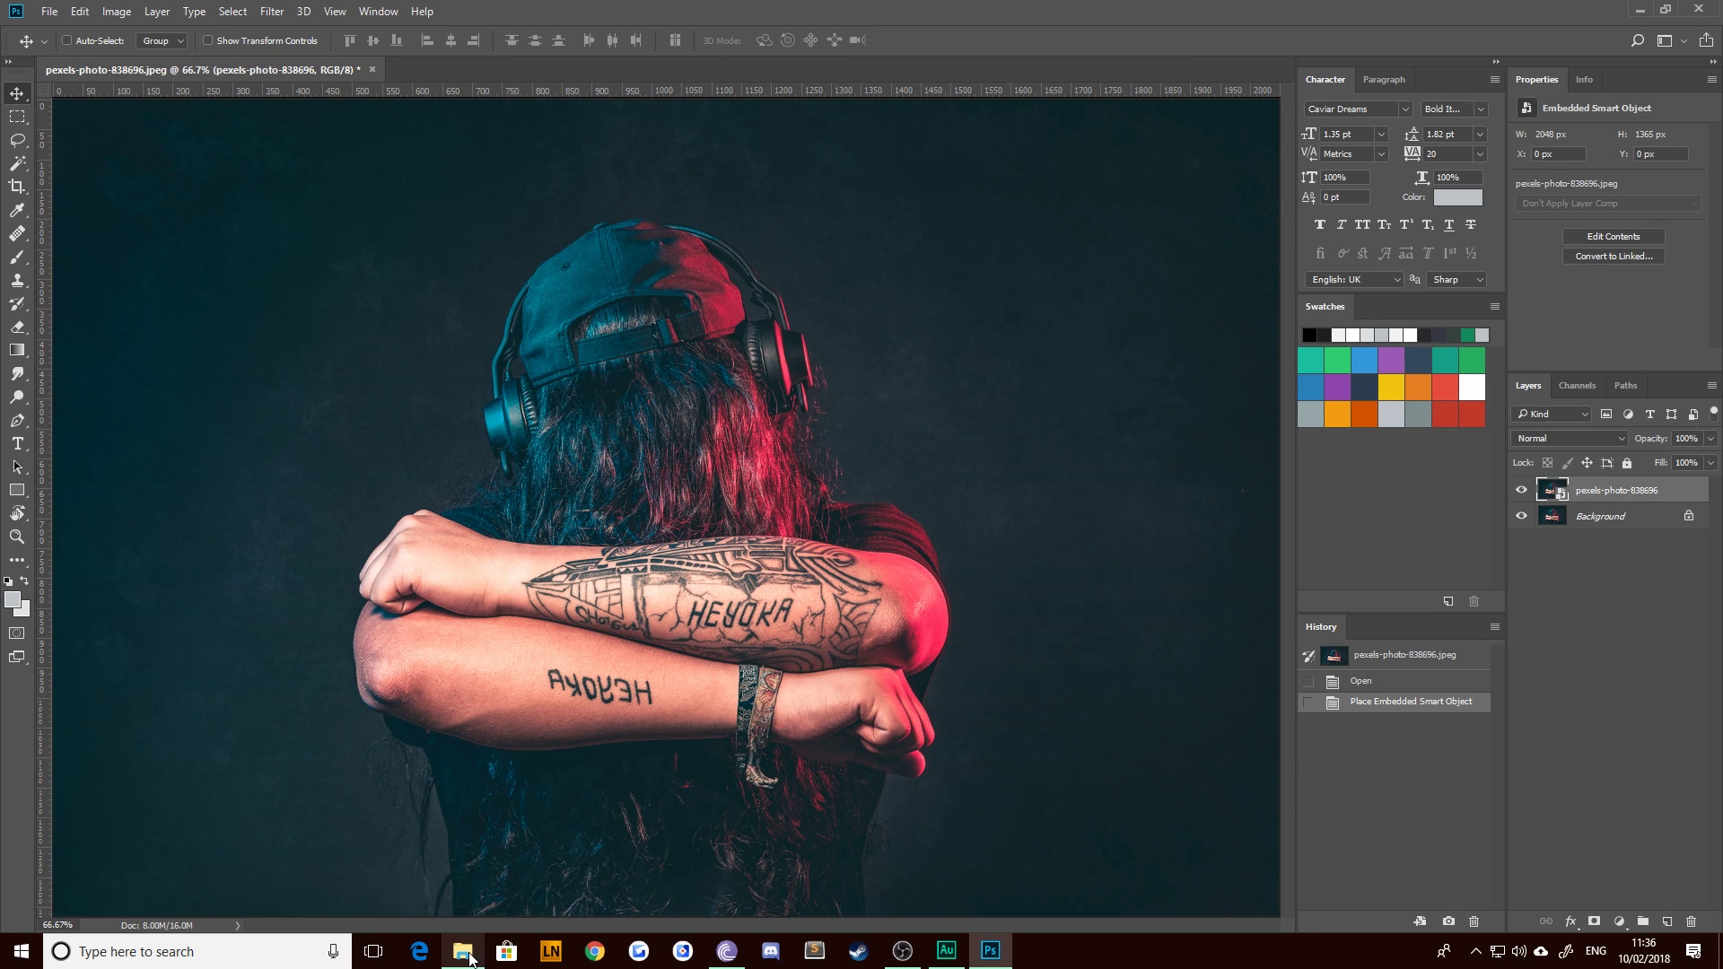
# Place the model-bw photo as a smart object layer over the arms photo
pyautogui.click(462, 951)
pyautogui.click(987, 299)
pyautogui.moveTo(987, 299); pyautogui.dragTo(1249, 325)
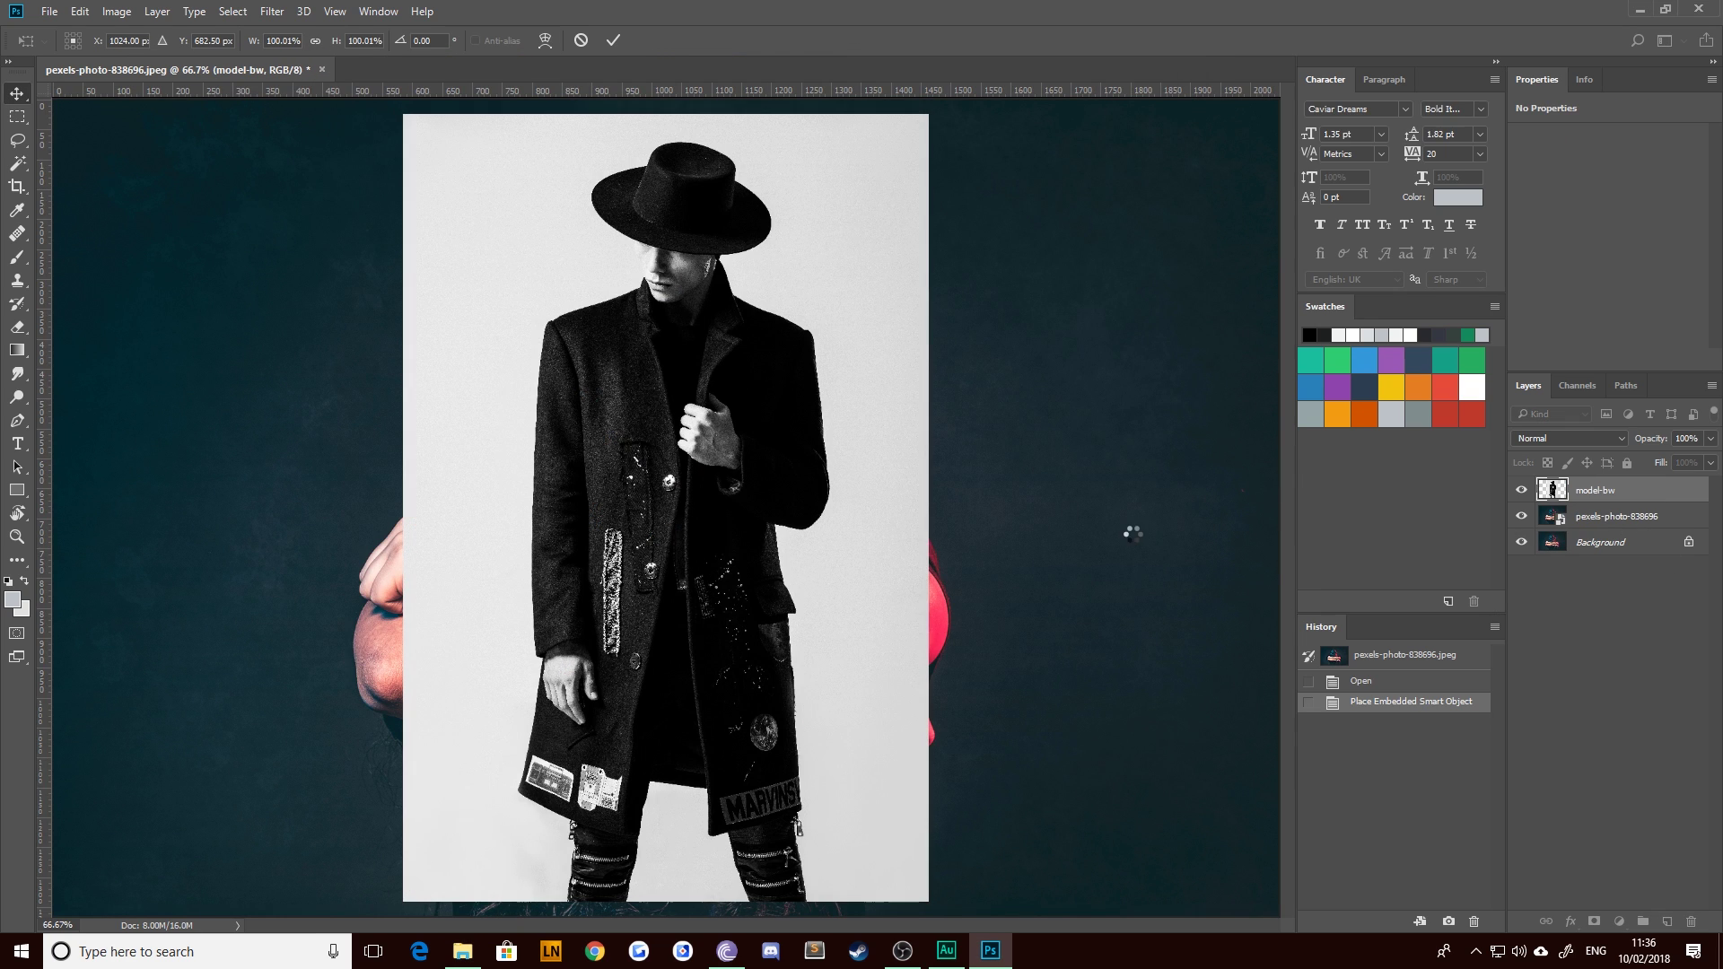
pyautogui.press('Return')
# Unlock and delete the Background layer, then select the model-bw layer
pyautogui.hotkey('ctrl', '-')
pyautogui.doubleClick(1658, 542)
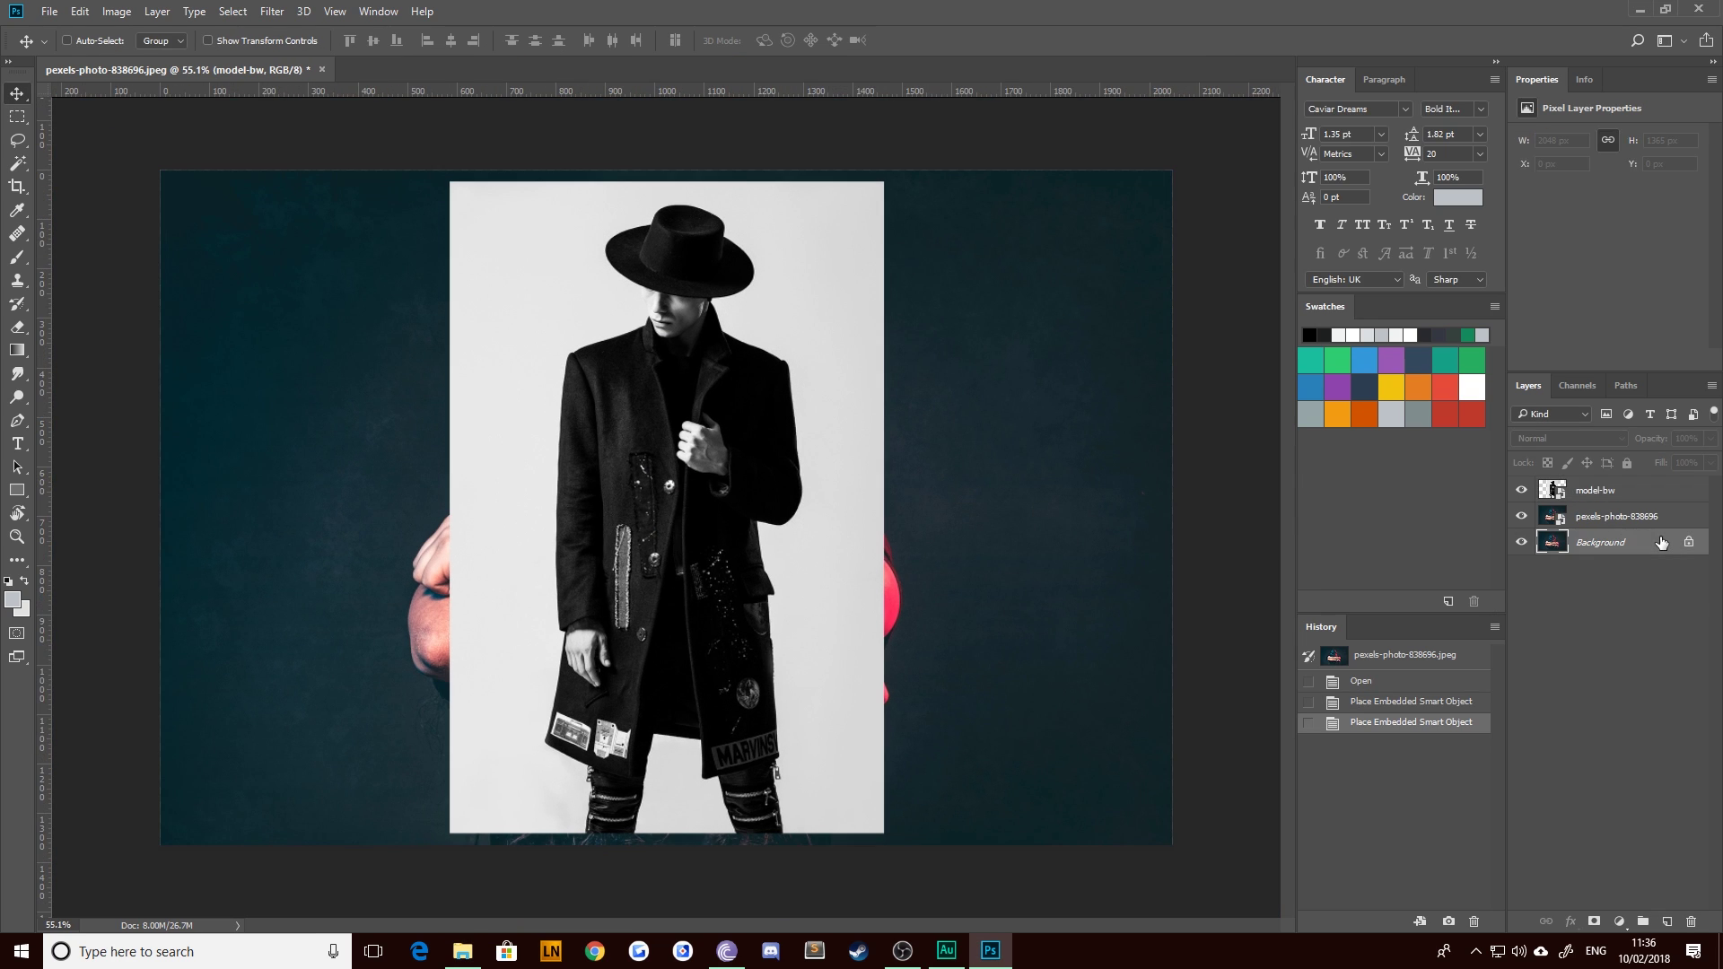
pyautogui.press('Return')
pyautogui.press('Delete')
pyautogui.click(1634, 560)
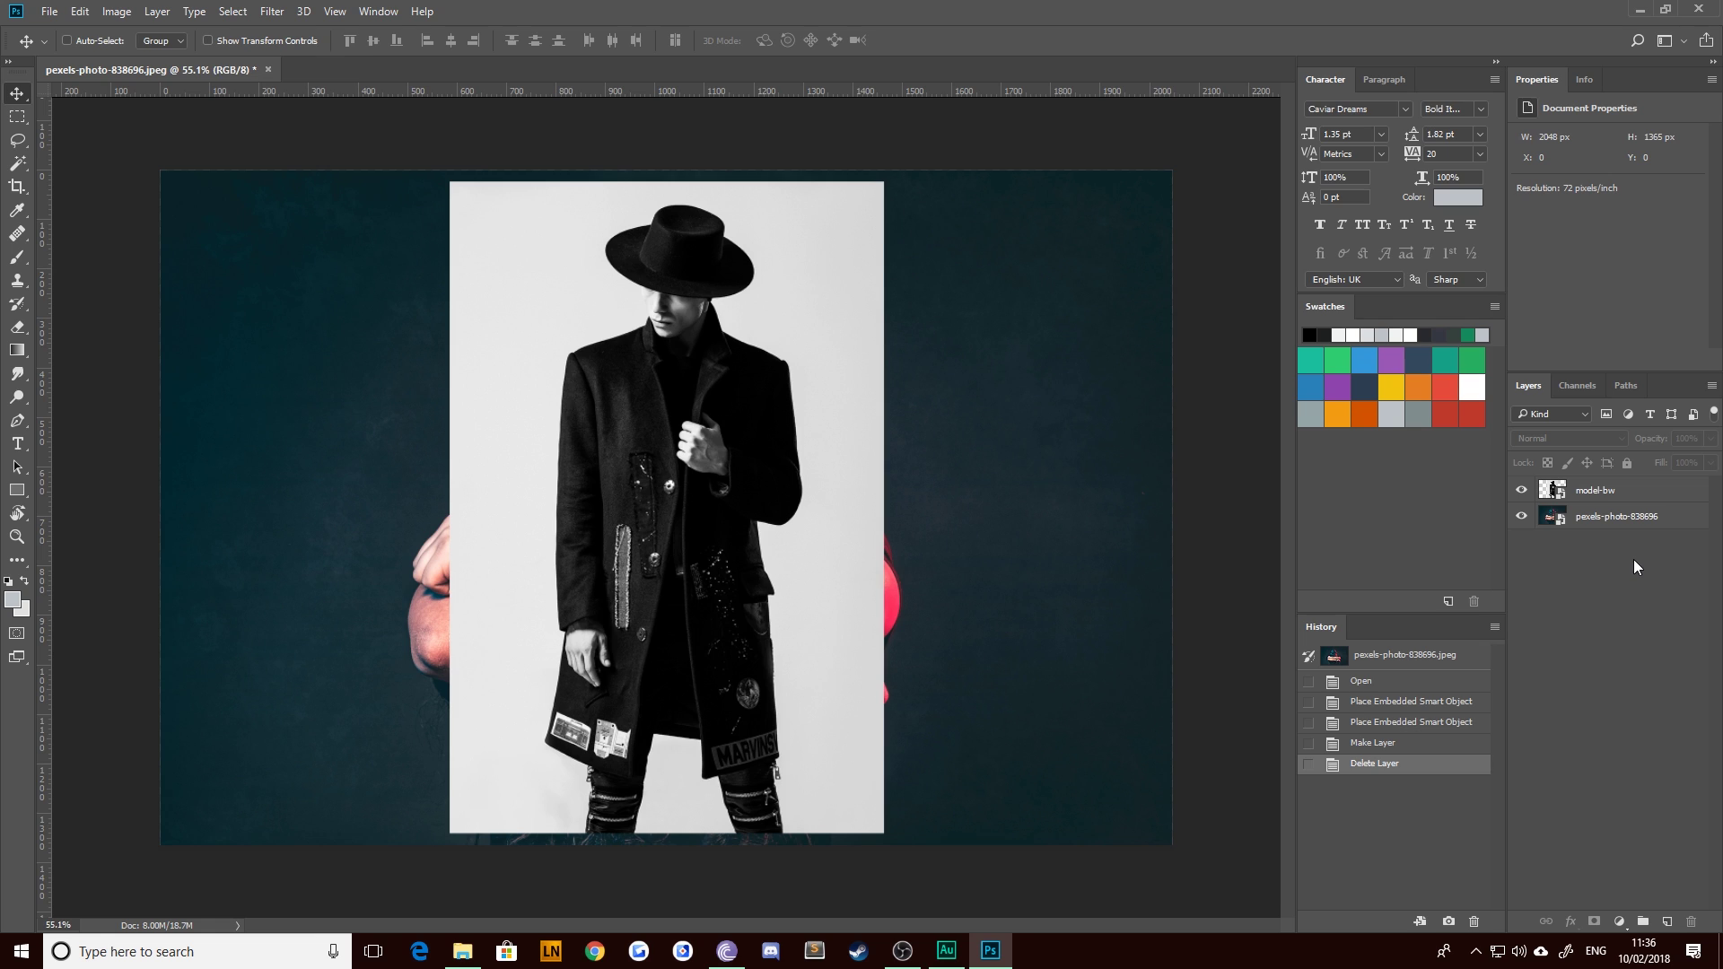
pyautogui.click(1629, 492)
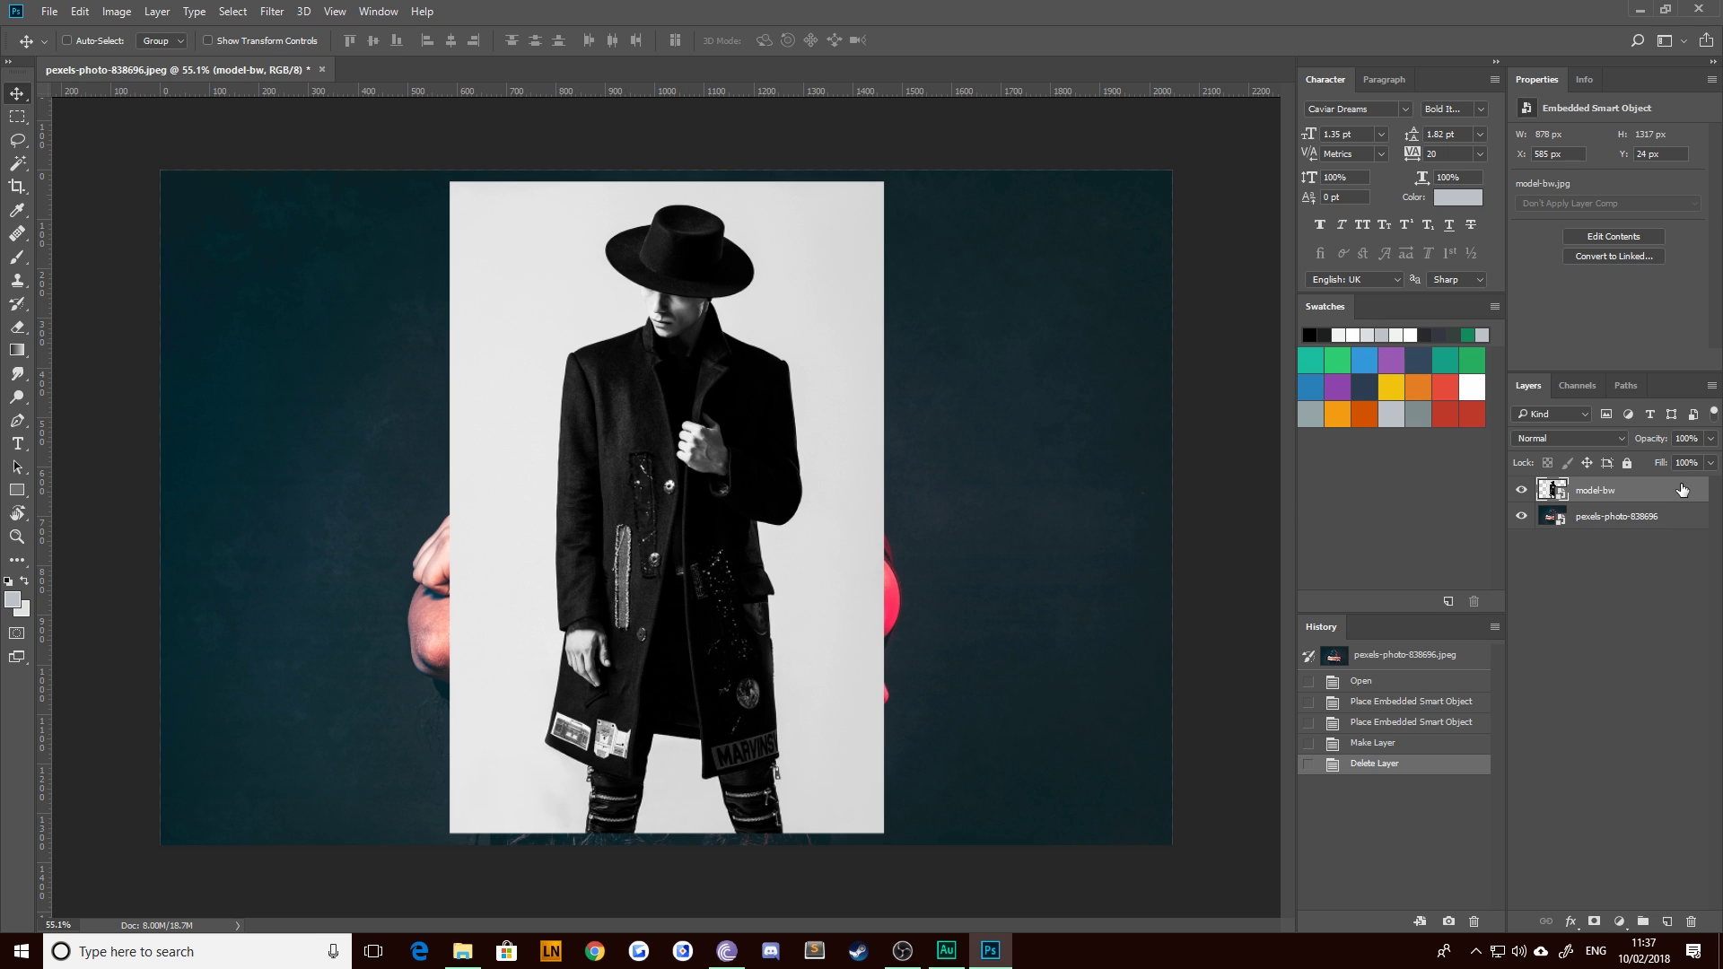
pyautogui.doubleClick(1625, 489)
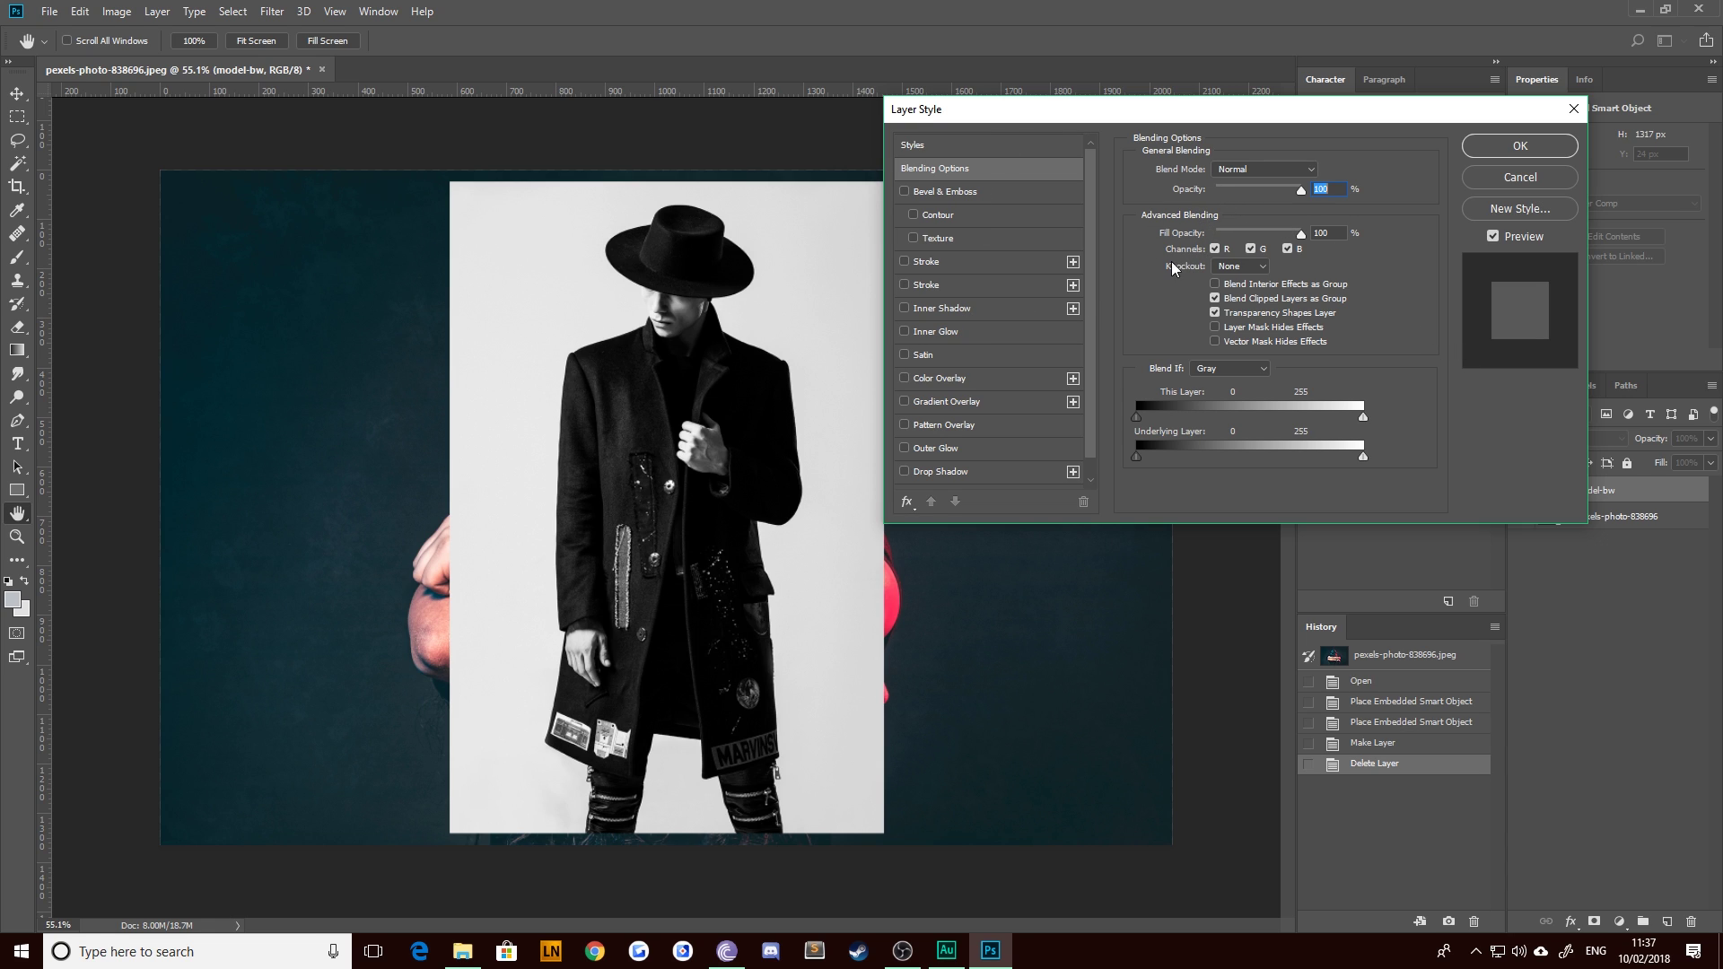
# Limit model-bw's Advanced Blending to the R channel, with G and B unticked
pyautogui.click(1215, 250)
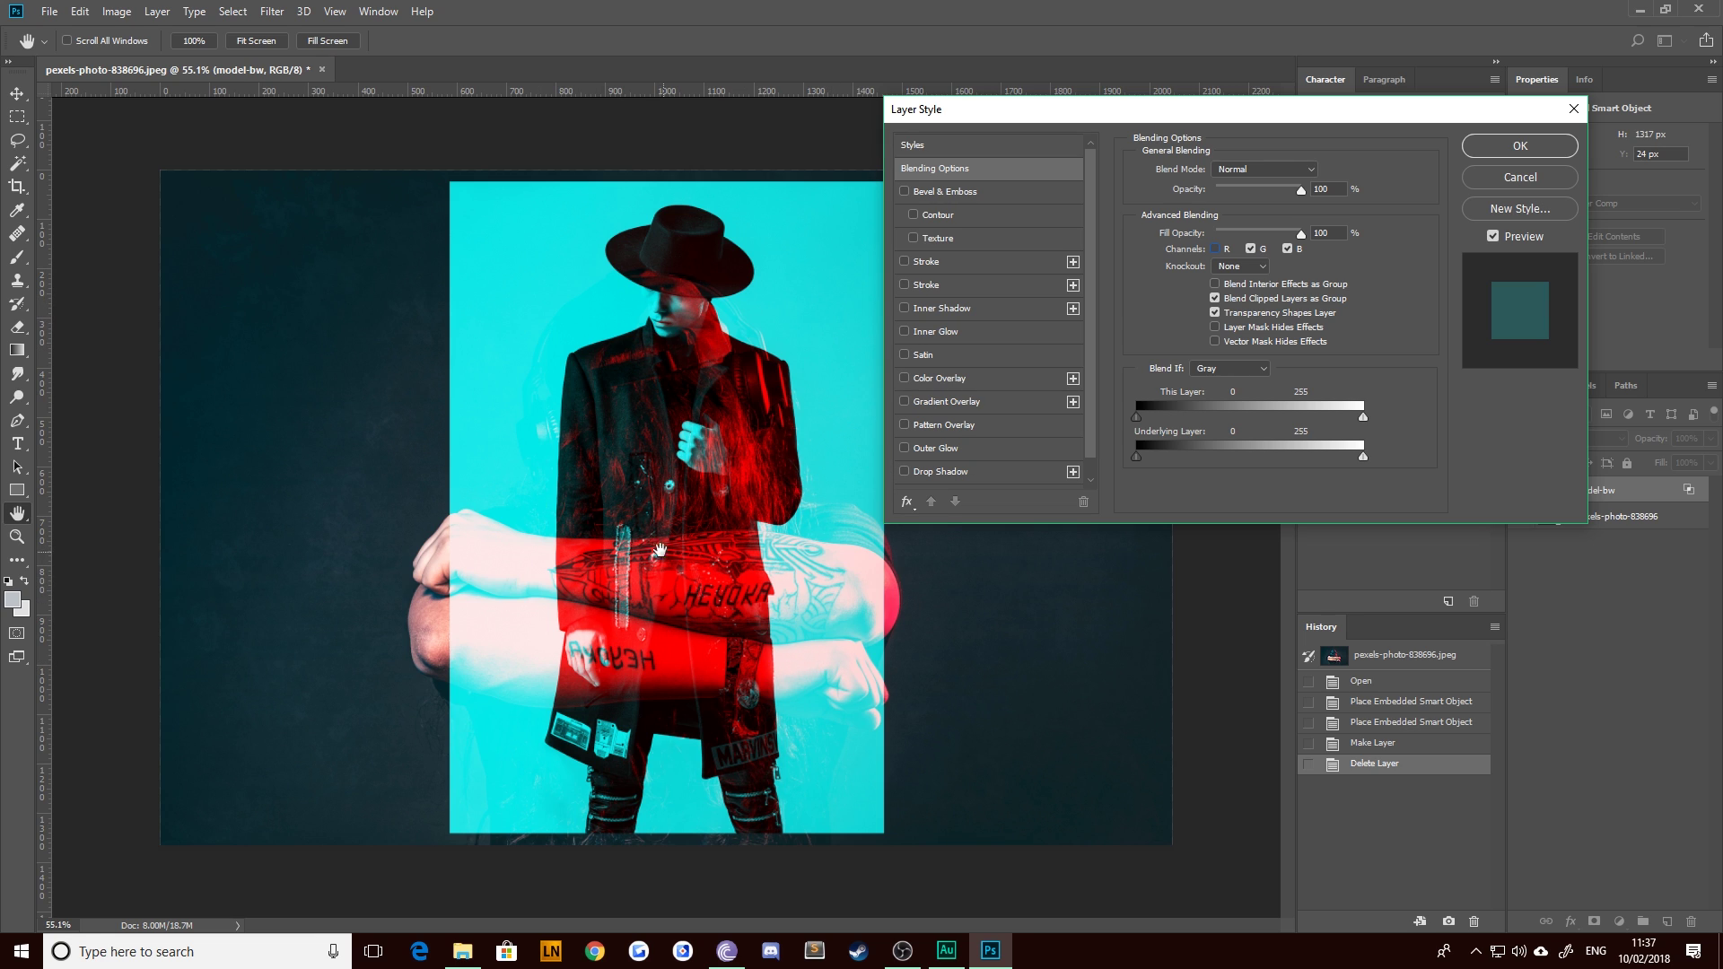
pyautogui.click(1260, 250)
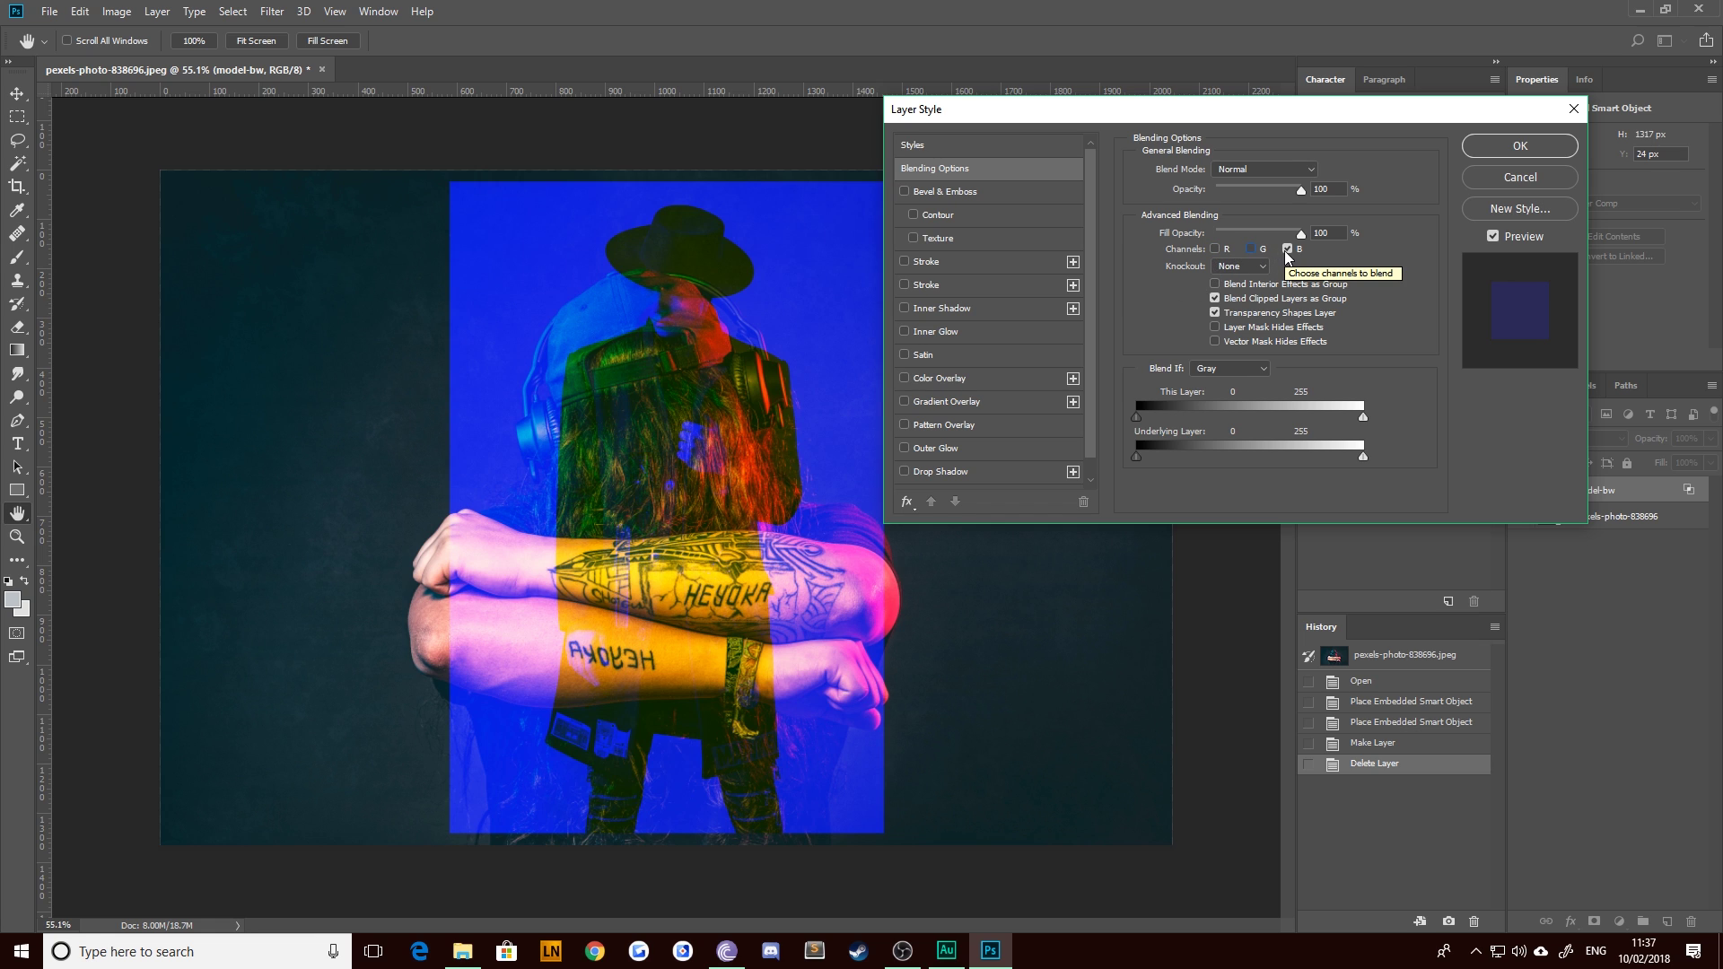
pyautogui.click(1287, 250)
pyautogui.click(1217, 250)
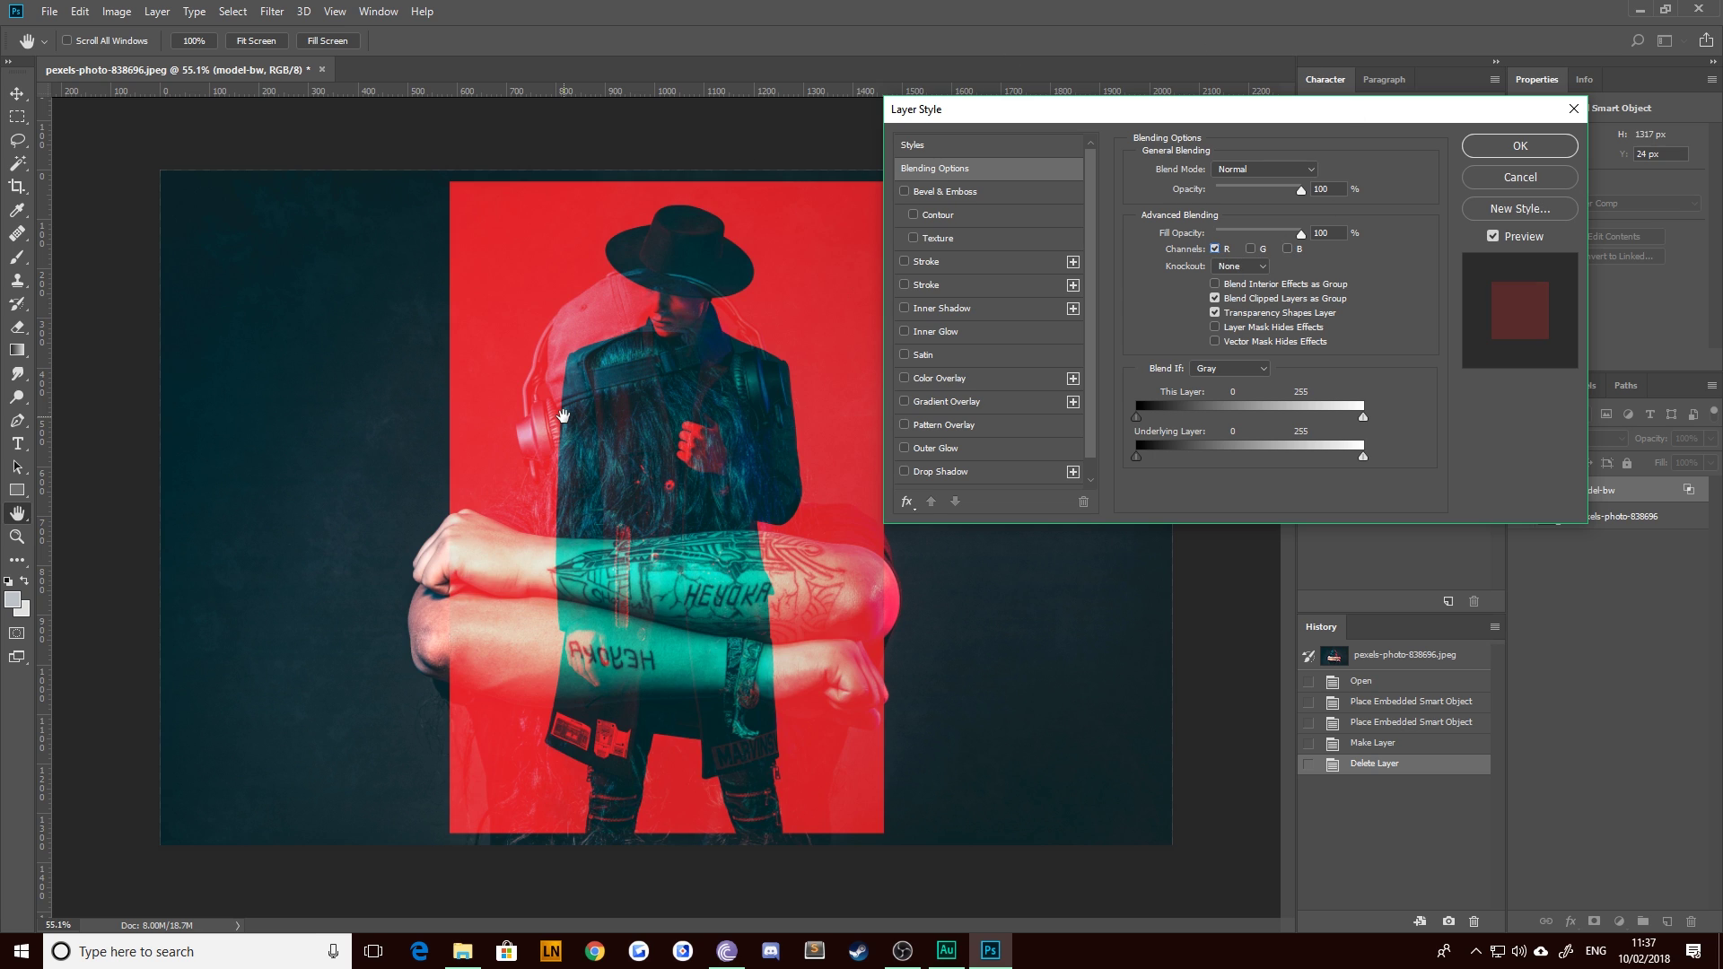
pyautogui.click(1487, 151)
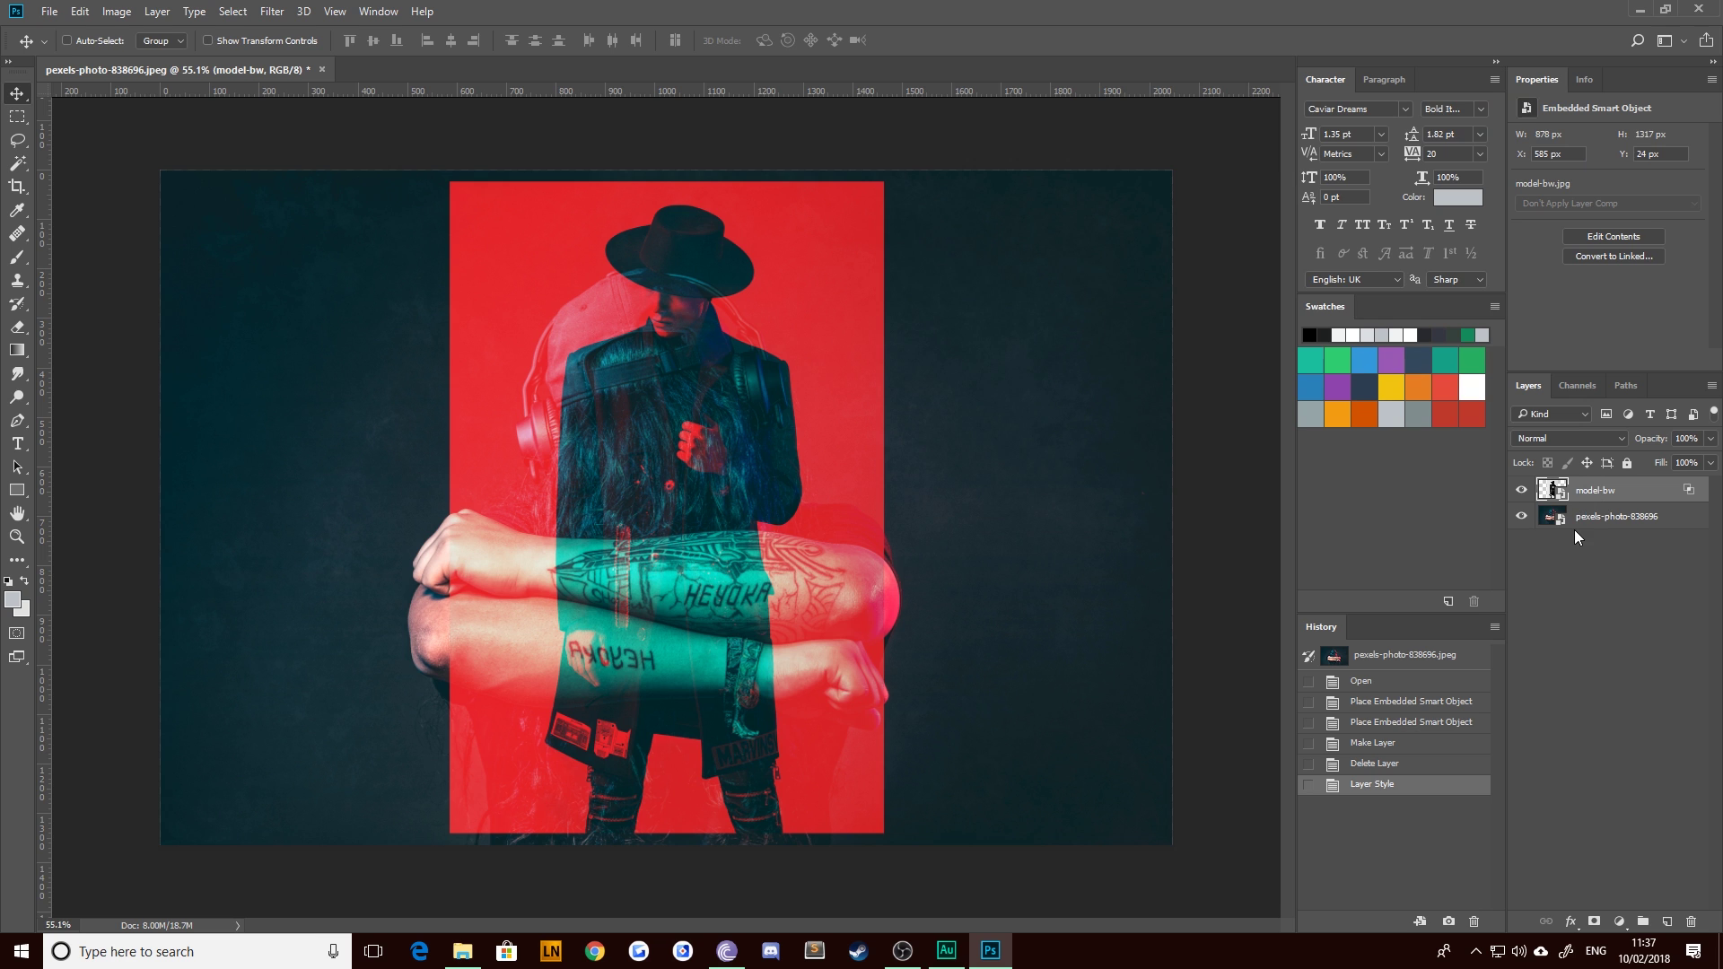
# Enlarge model-bw to about 375% and move the man down in the frame
pyautogui.hotkey('ctrl', 't')
pyautogui.hotkey('ctrl', '0')
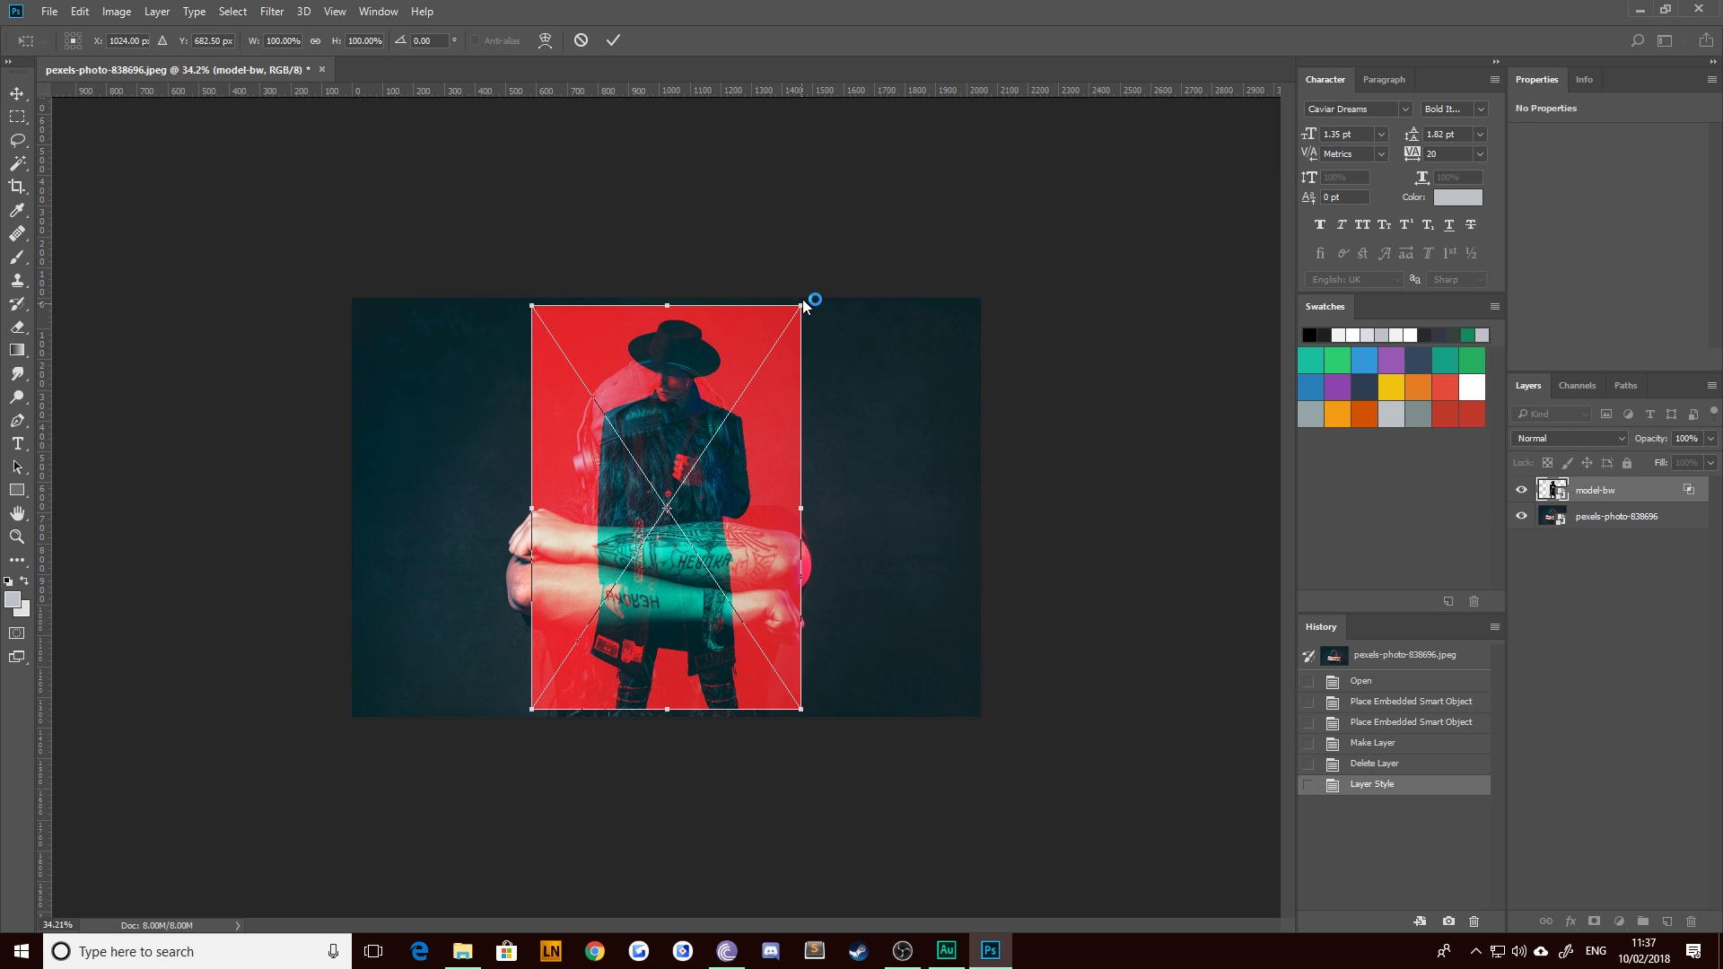
pyautogui.moveTo(801, 305); pyautogui.dragTo(1172, 0)
pyautogui.moveTo(701, 250); pyautogui.dragTo(672, 521)
pyautogui.press('Return')
# Nudge the arms photo right and down, then duplicate its layer
pyautogui.click(1615, 516)
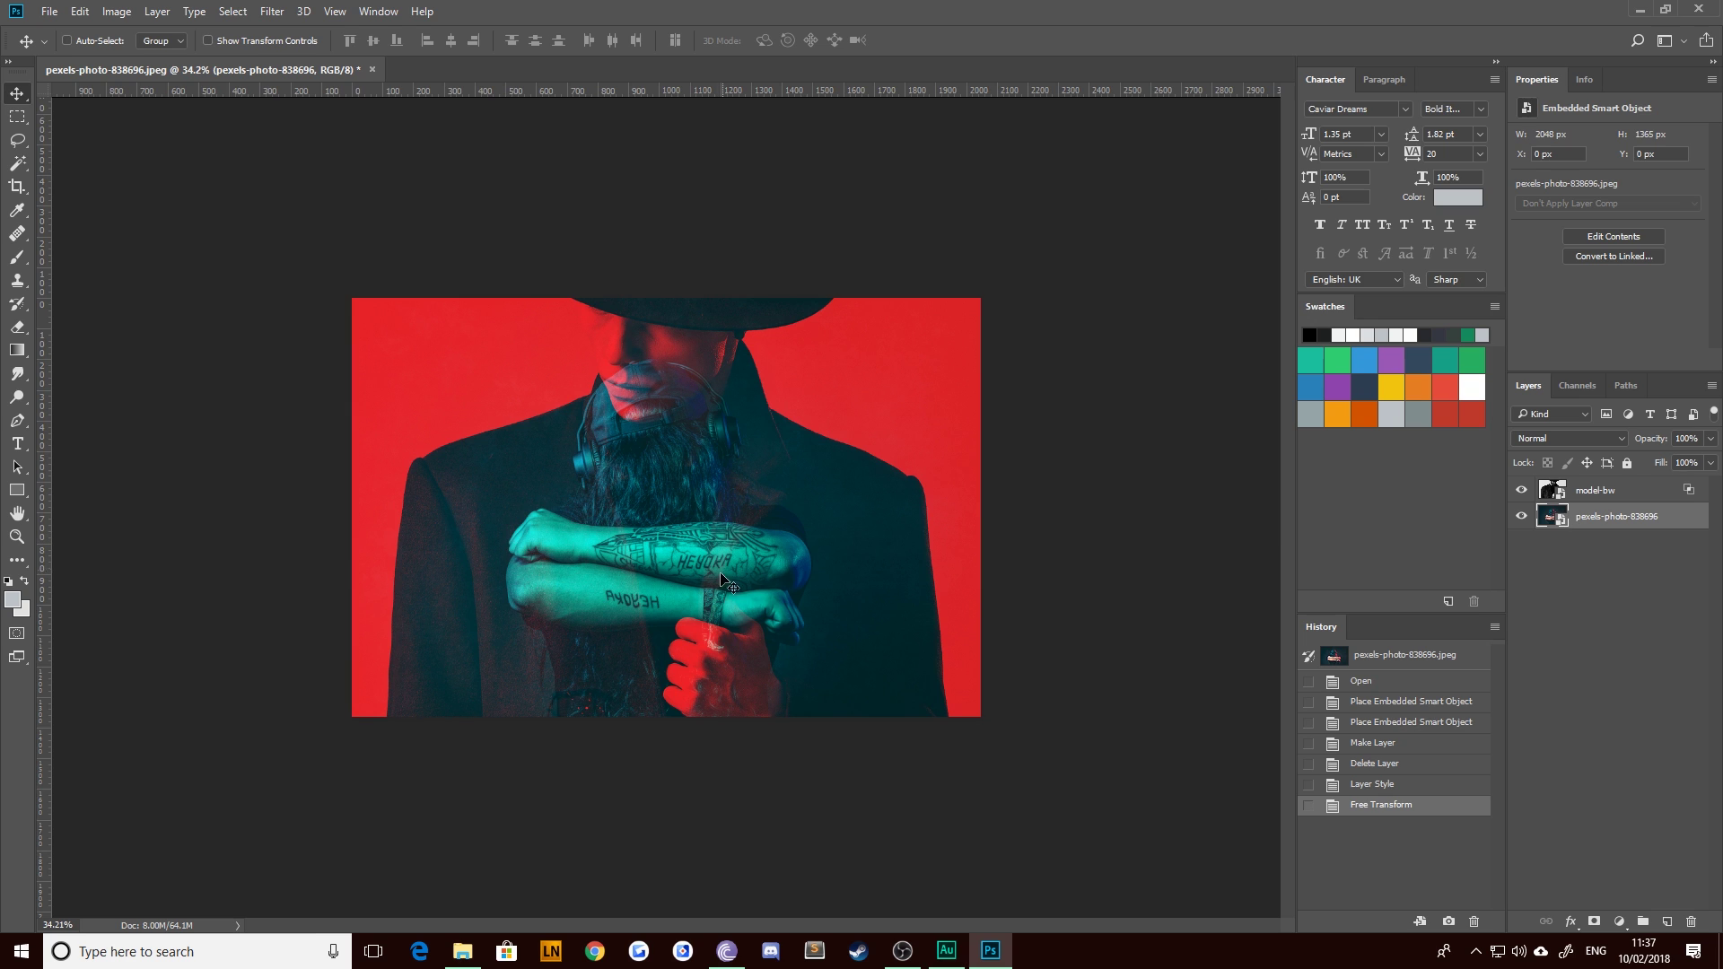
pyautogui.hotkey('shift', 'Right')
pyautogui.hotkey('shift', 'Right')
pyautogui.hotkey('shift', 'Right')
pyautogui.hotkey('shift', 'Right')
pyautogui.hotkey('shift', 'Right')
pyautogui.hotkey('shift', 'Down')
pyautogui.hotkey('shift', 'Down')
pyautogui.hotkey('shift', 'Down')
pyautogui.hotkey('shift', 'Down')
pyautogui.hotkey('shift', 'Down')
pyautogui.hotkey('shift', 'Down')
pyautogui.hotkey('shift', 'Down')
pyautogui.press('Right')
pyautogui.press('Right')
pyautogui.press('Right')
pyautogui.press('Right')
pyautogui.press('Right')
pyautogui.press('Right')
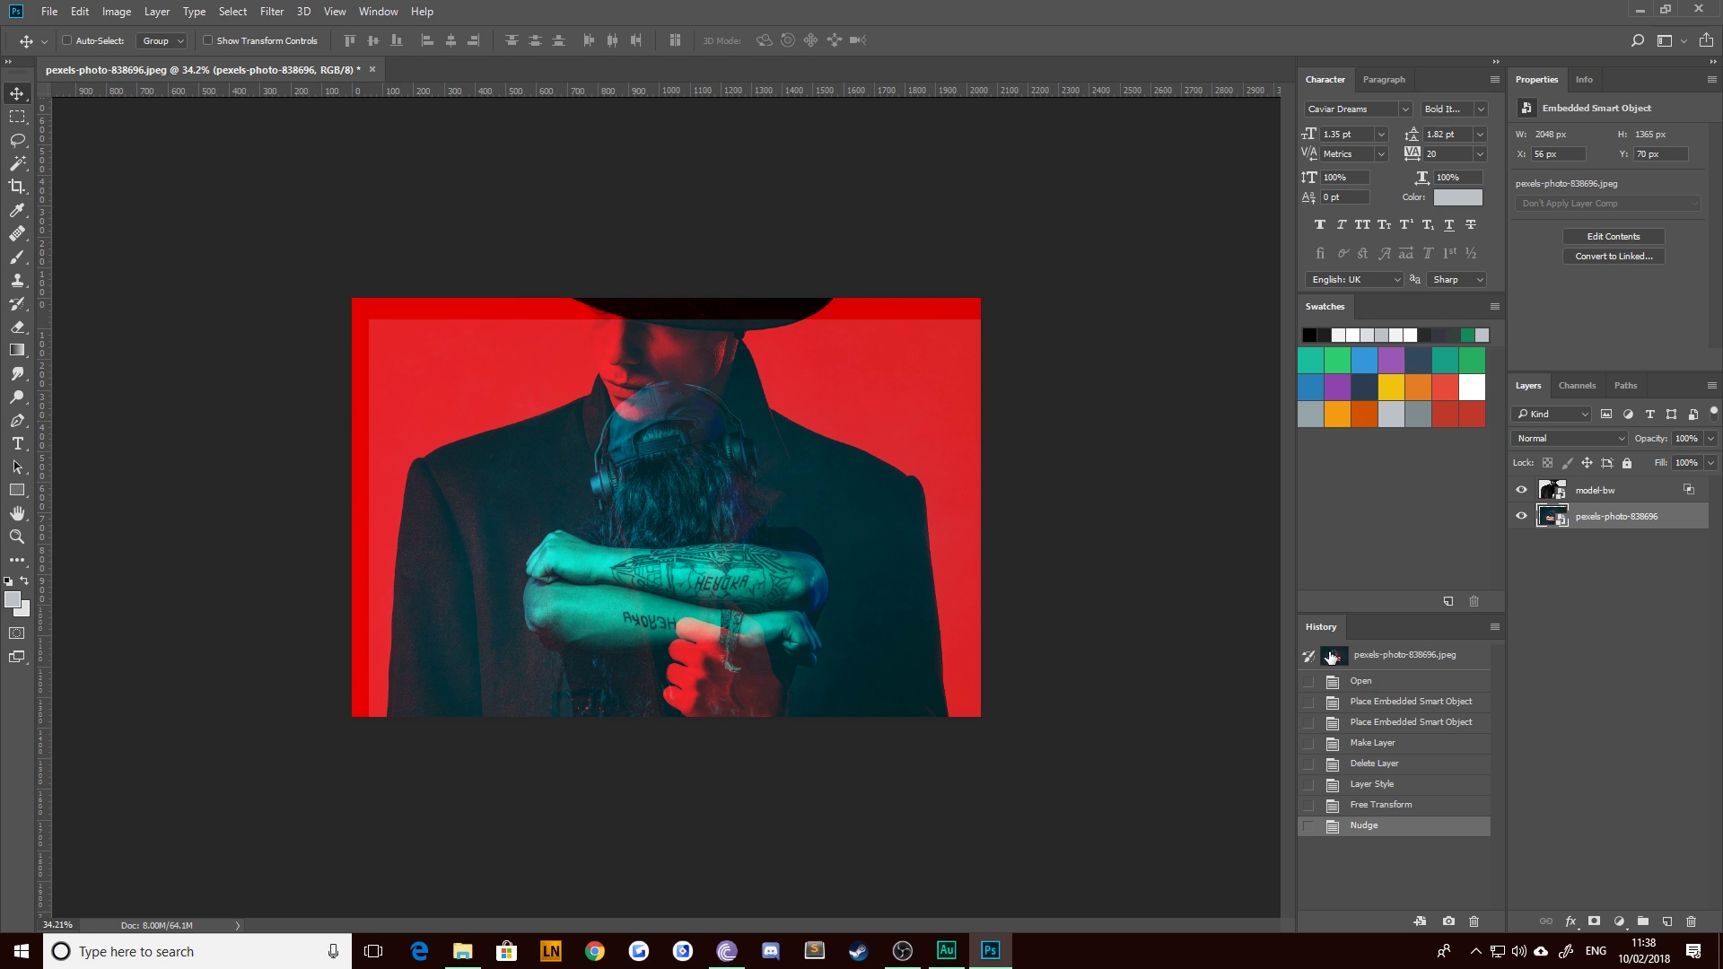
pyautogui.hotkey('ctrl', 'j')
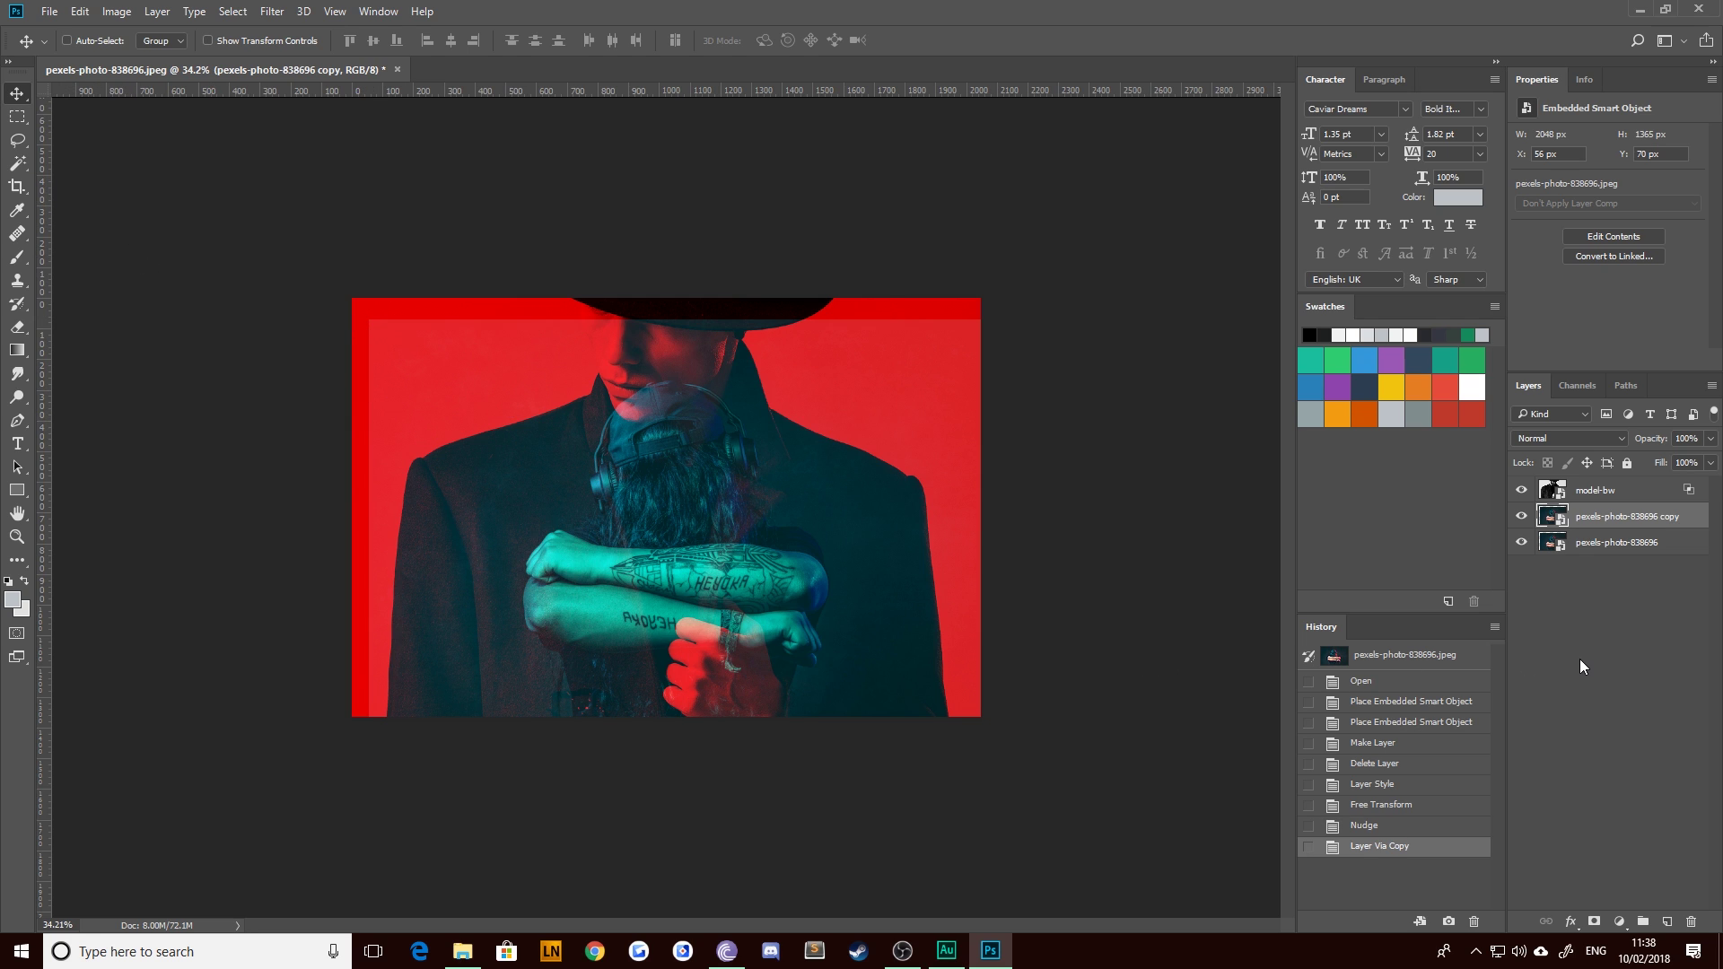
# Rasterize the arms-photo copy, shift it up and left, and add a layer mask
pyautogui.rightClick(1614, 517)
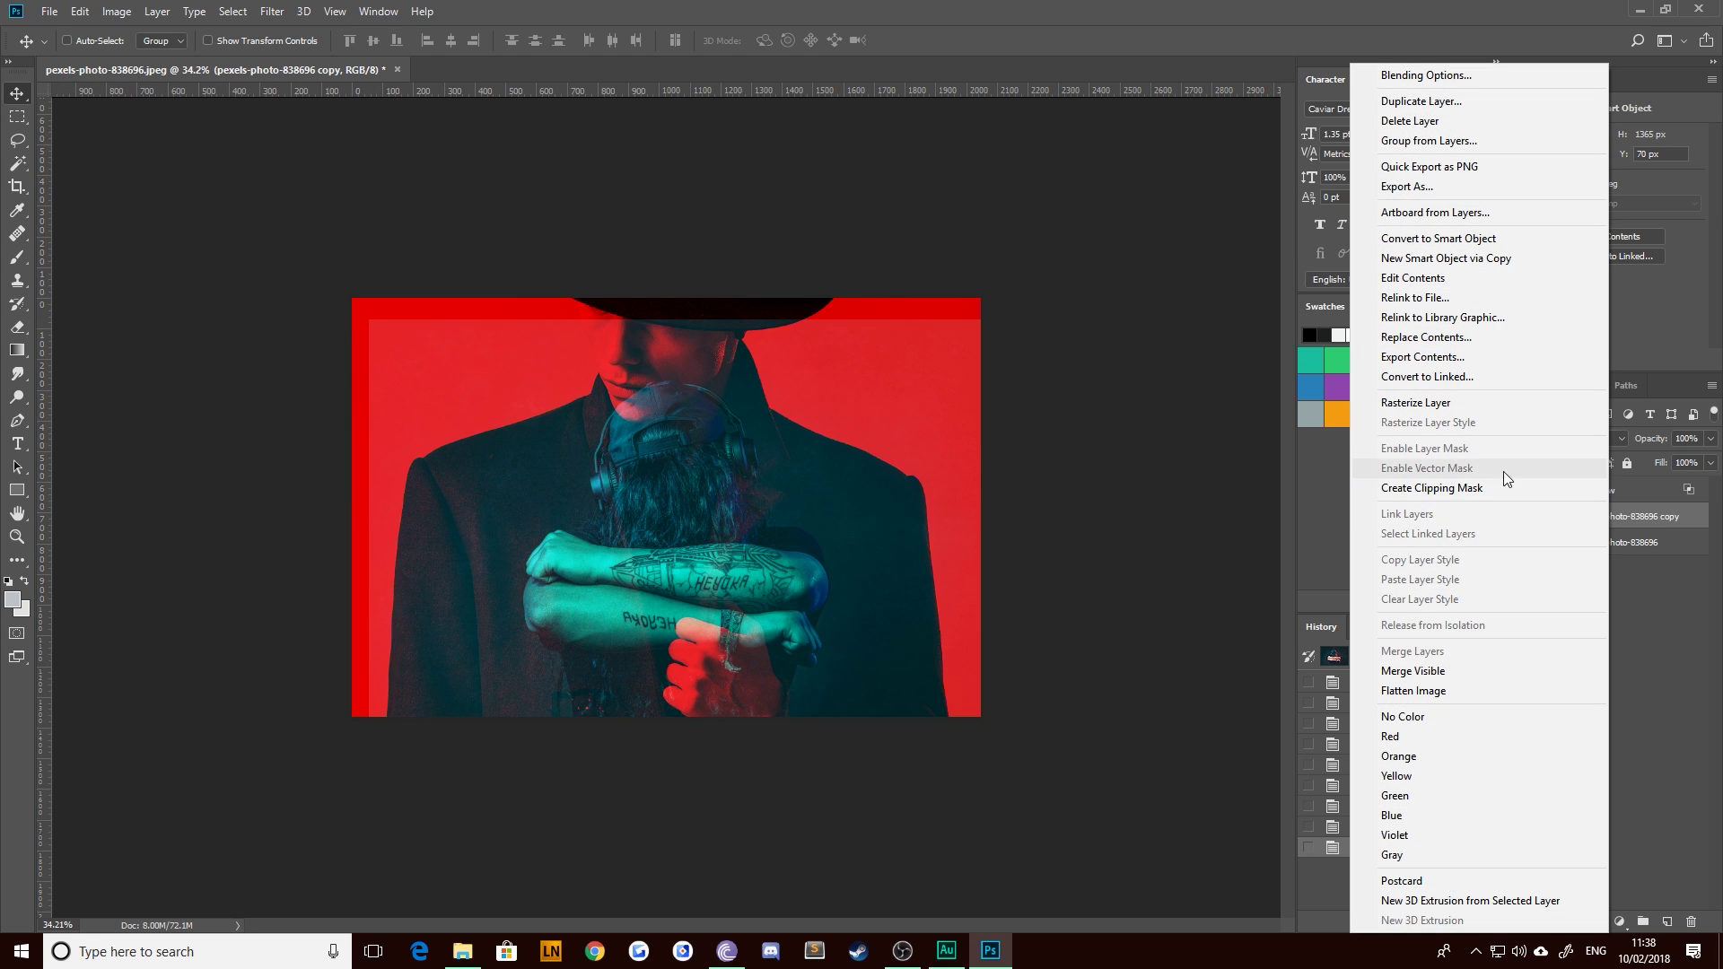
pyautogui.click(1415, 402)
pyautogui.moveTo(798, 682)
pyautogui.mouseDown()
pyautogui.moveTo(769, 649)
pyautogui.moveTo(789, 659)
pyautogui.mouseUp()
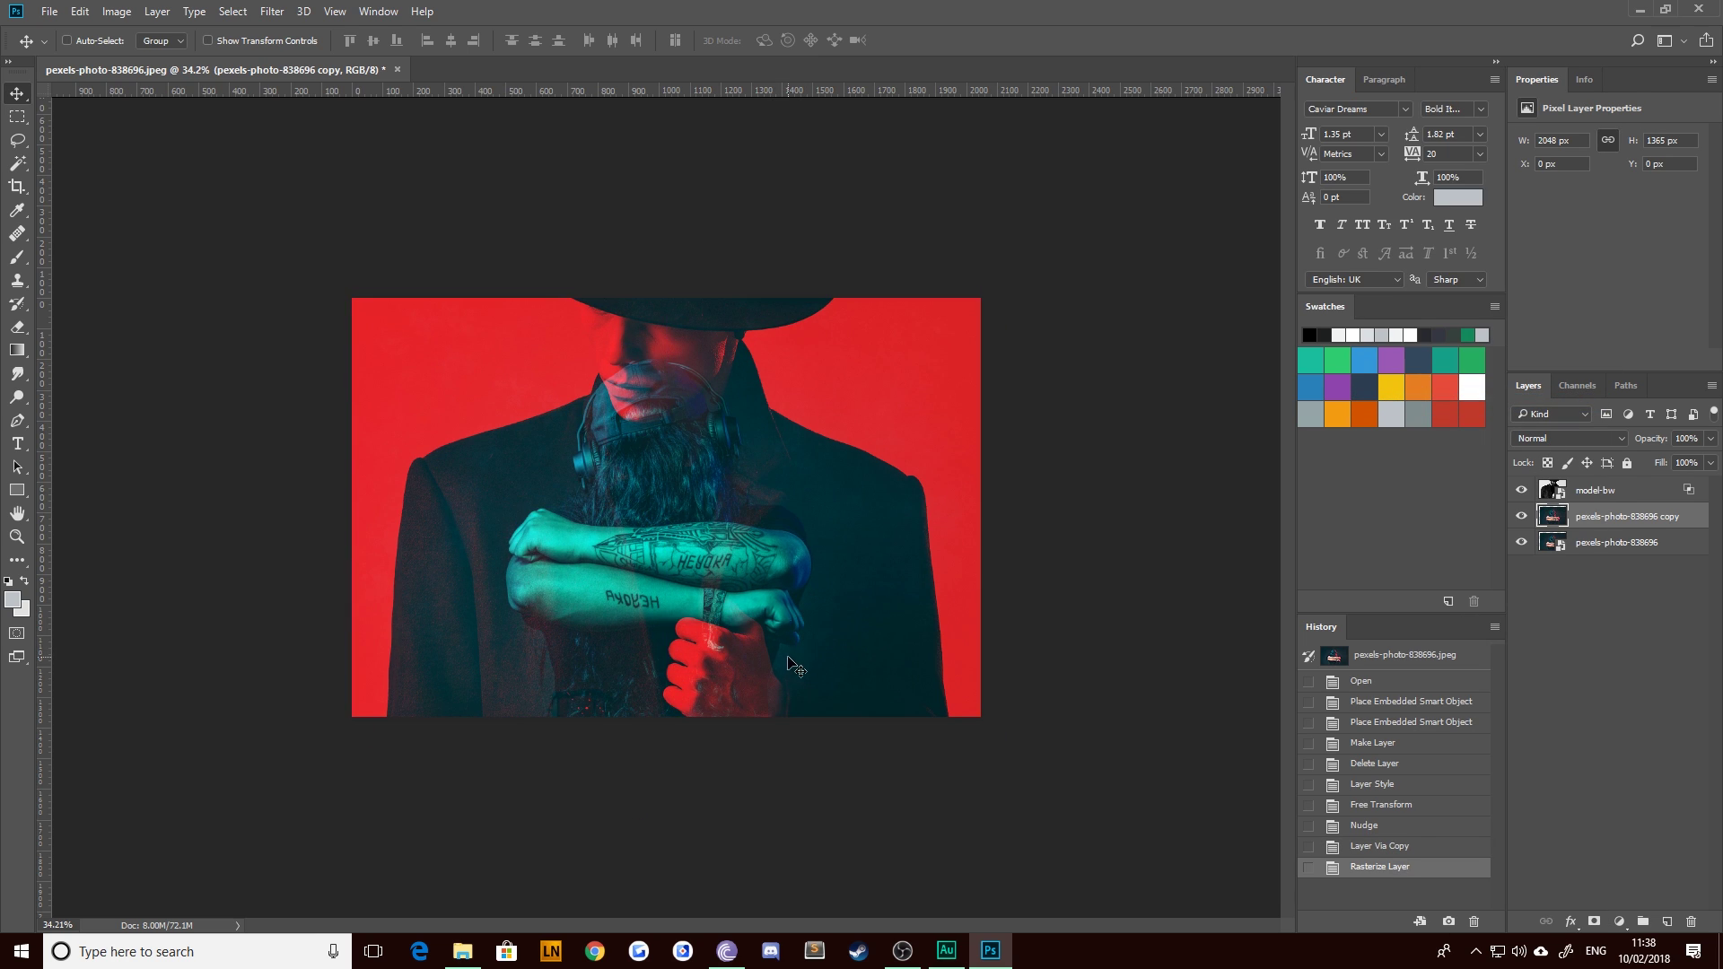
pyautogui.click(1595, 924)
# Set up a 114 px brush with 76% hardness for painting the mask
pyautogui.press('b')
pyautogui.press(']')
pyautogui.press(']')
pyautogui.press(']')
pyautogui.press(']')
pyautogui.press(']')
pyautogui.press(']')
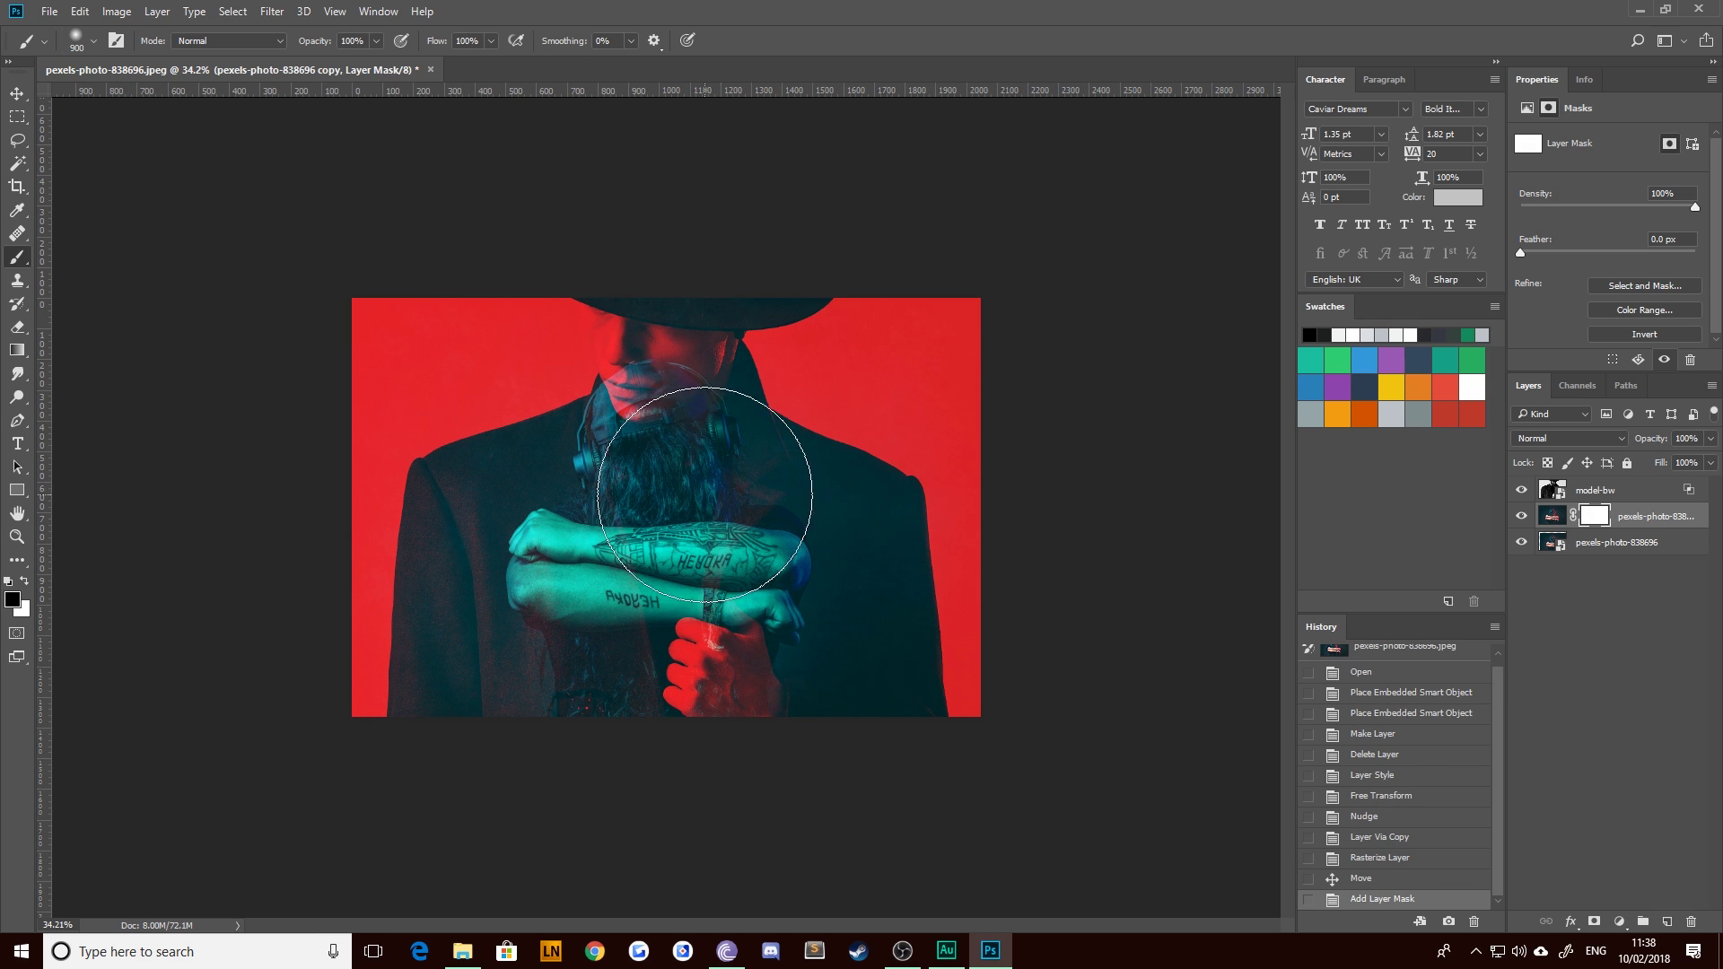
pyautogui.press('[')
pyautogui.press('[')
pyautogui.press('[')
pyautogui.press('[')
pyautogui.press('[')
pyautogui.press('[')
pyautogui.press('[')
pyautogui.press('[')
pyautogui.press('[')
pyautogui.press('[')
pyautogui.click(870, 360)
pyautogui.hotkey('ctrl', 'z')
pyautogui.click(93, 40)
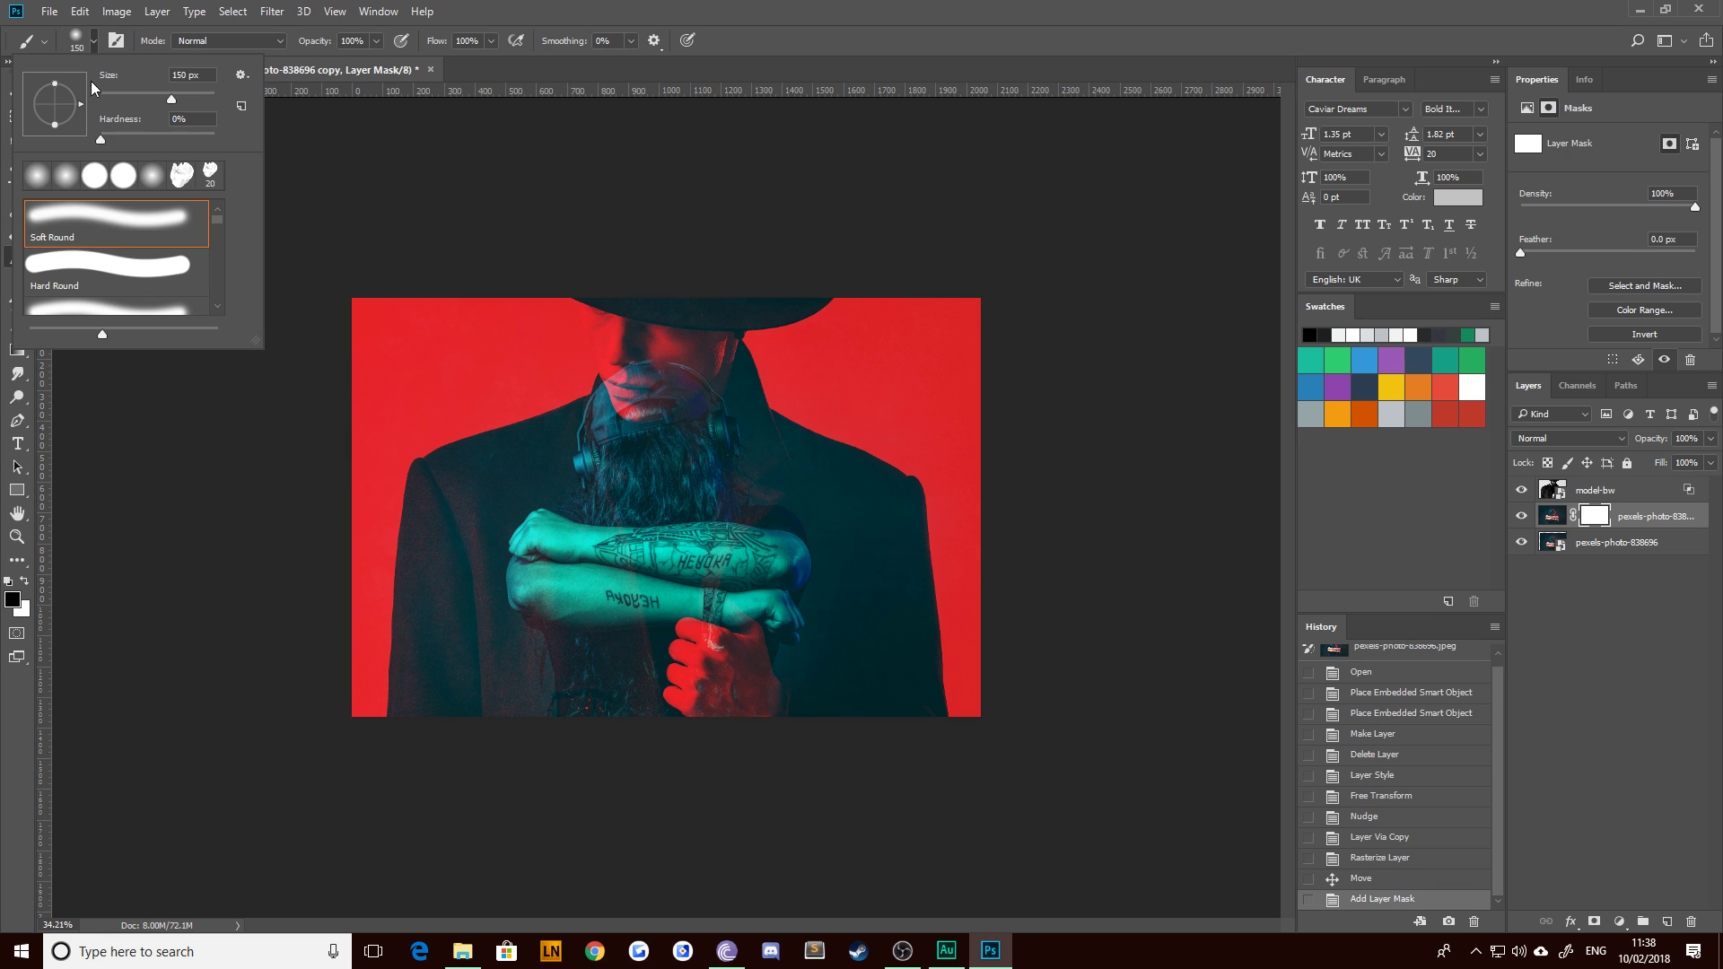
pyautogui.click(186, 139)
pyautogui.moveTo(171, 99); pyautogui.dragTo(163, 98)
pyautogui.click(1018, 342)
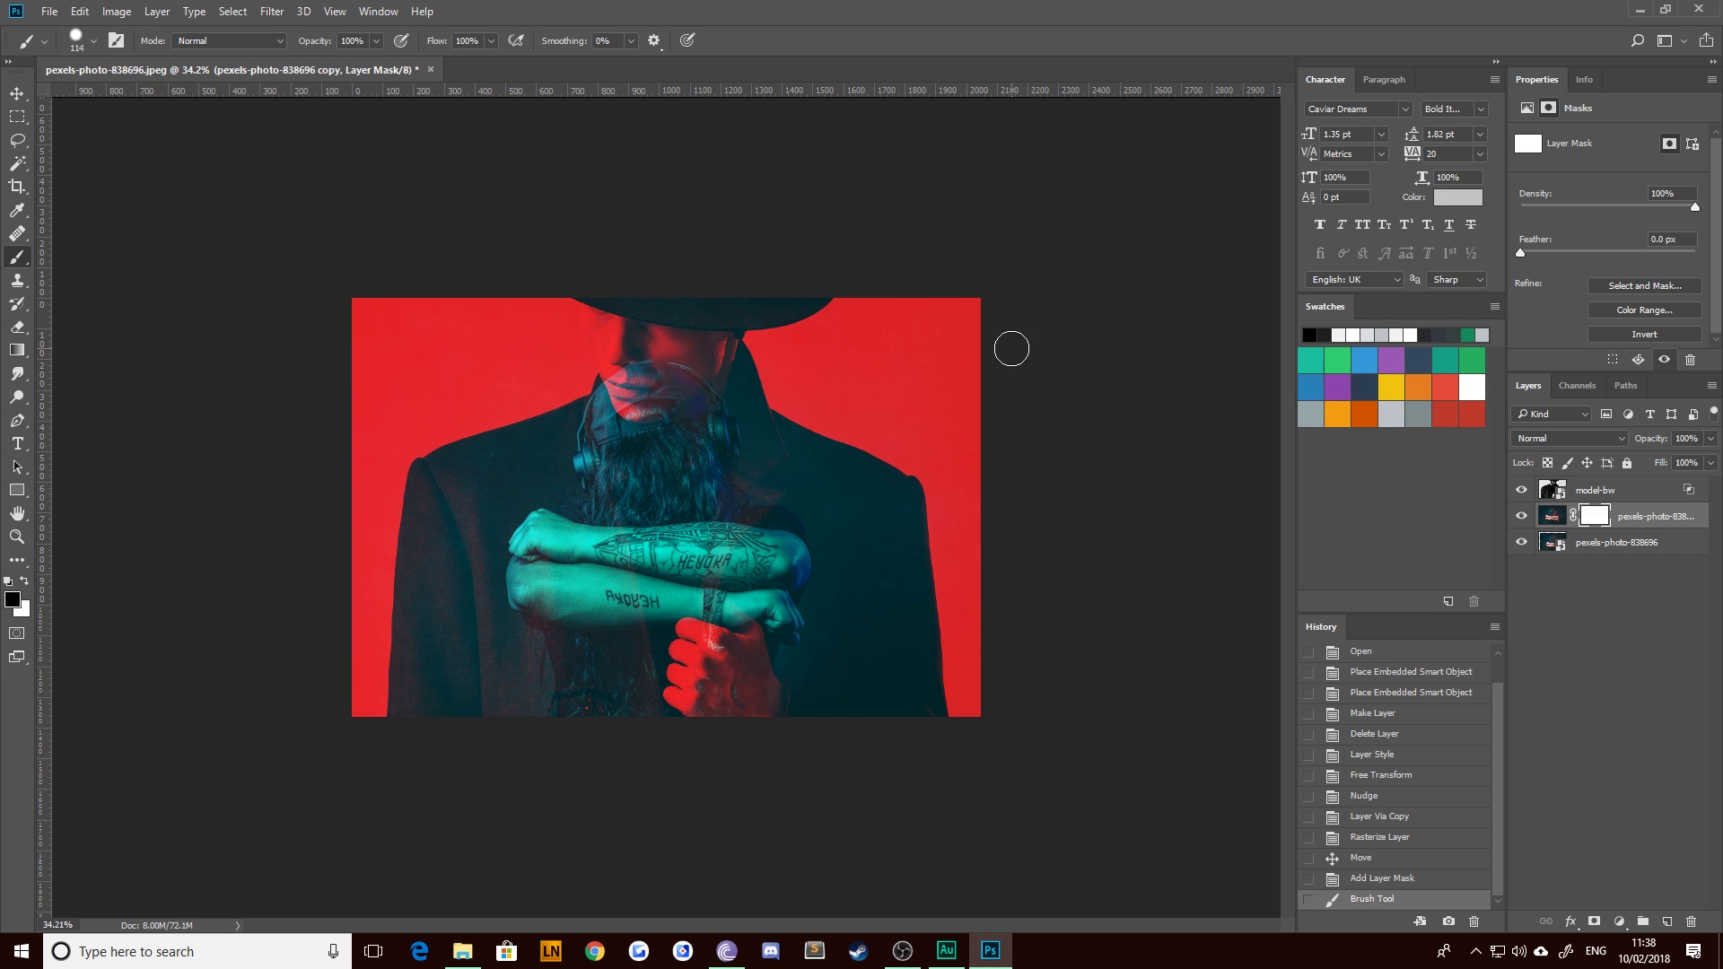
# Paint black over the coat's left edge on the mask, then make and clear a Magic Wand selection
pyautogui.click(409, 374)
pyautogui.moveTo(404, 373)
pyautogui.mouseDown()
pyautogui.moveTo(438, 692)
pyautogui.moveTo(409, 430)
pyautogui.mouseUp()
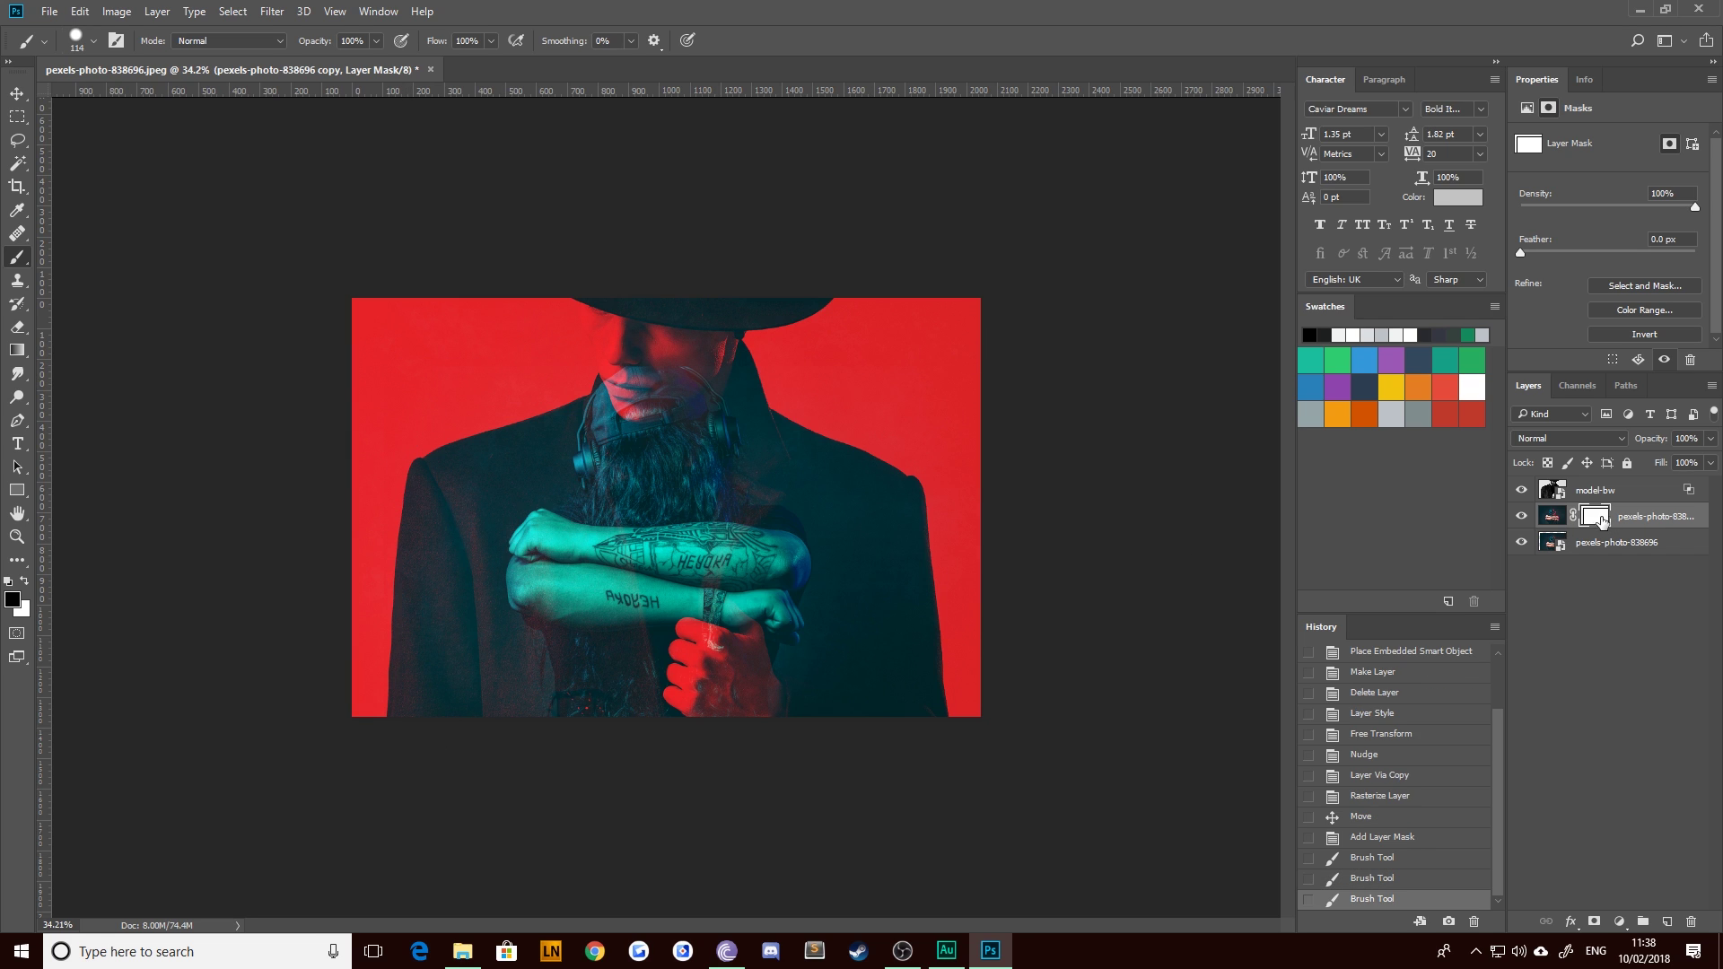
pyautogui.click(17, 163)
pyautogui.click(582, 519)
pyautogui.hotkey('ctrl', 'd')
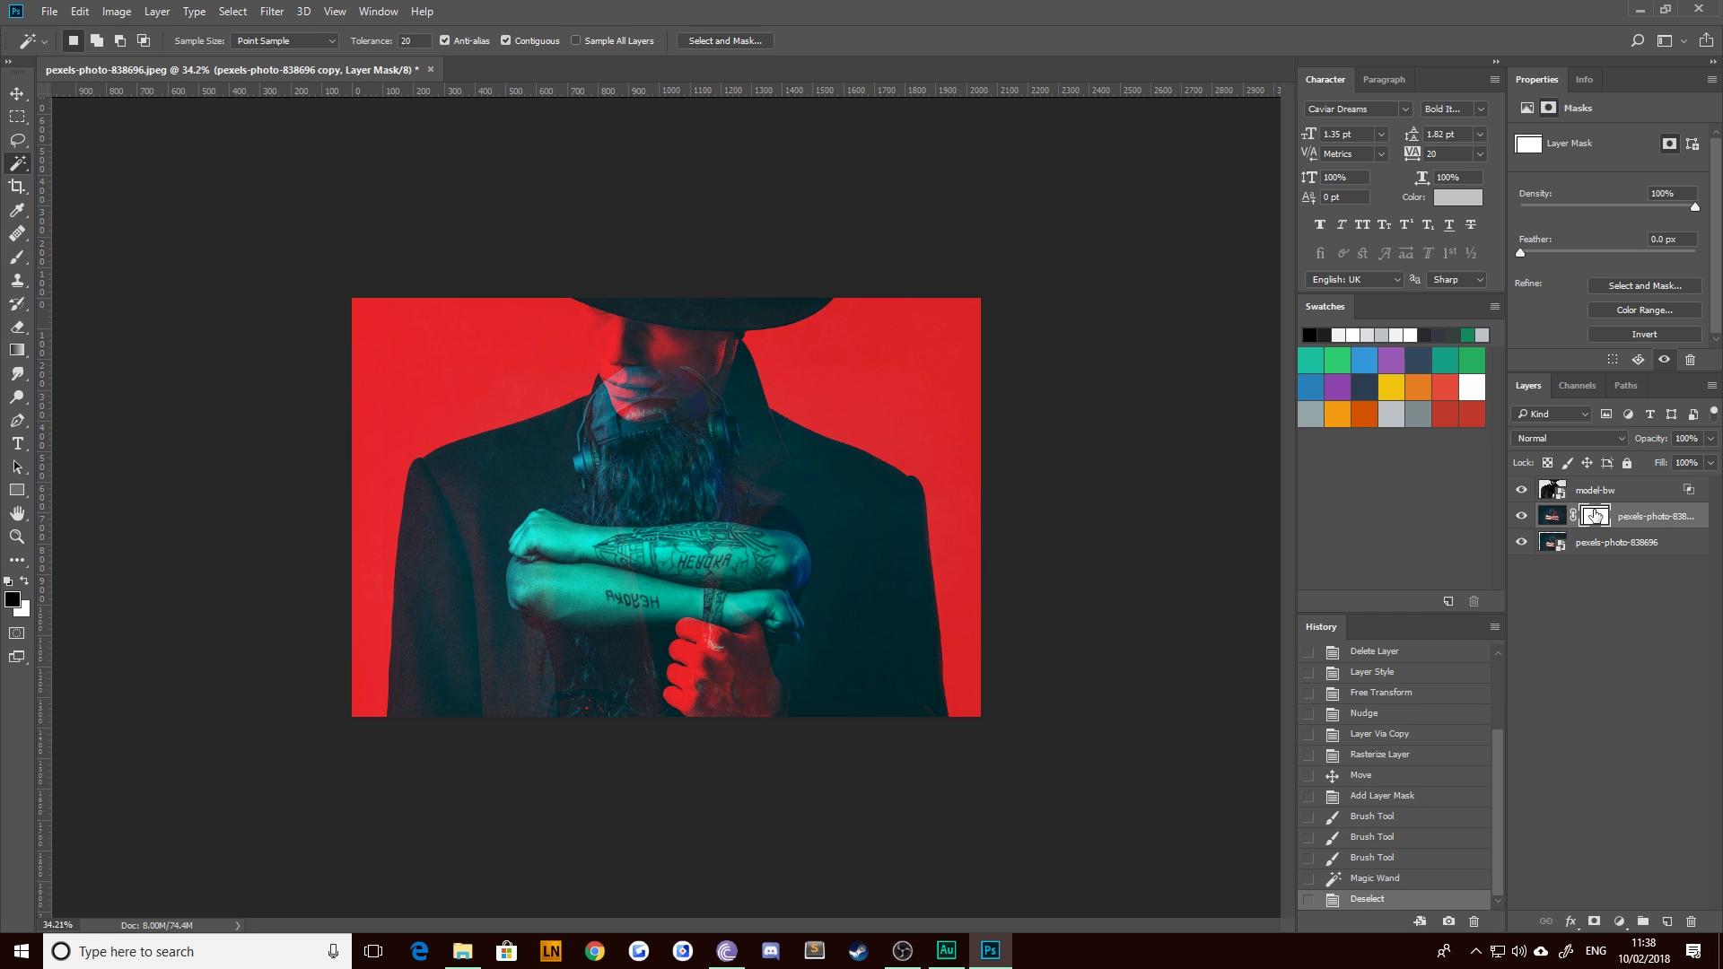
# Paint the mask black with a 1000 px brush inside a 16:9 rectangular selection
pyautogui.click(17, 116)
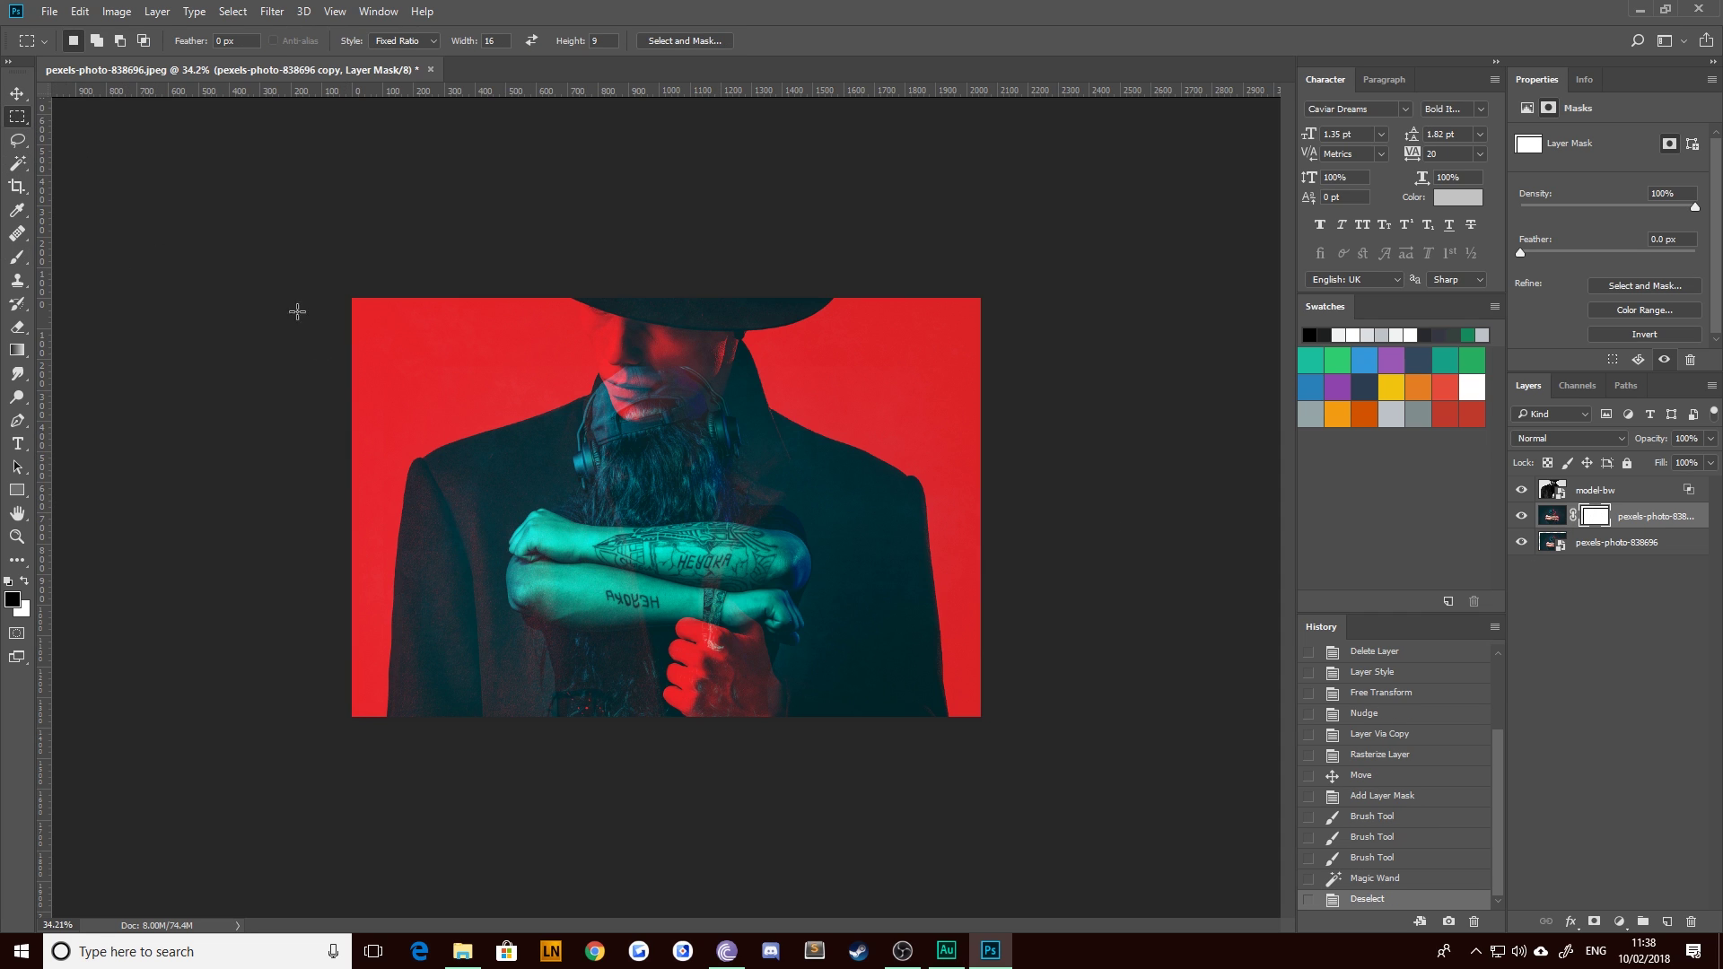
pyautogui.moveTo(383, 339); pyautogui.dragTo(981, 674)
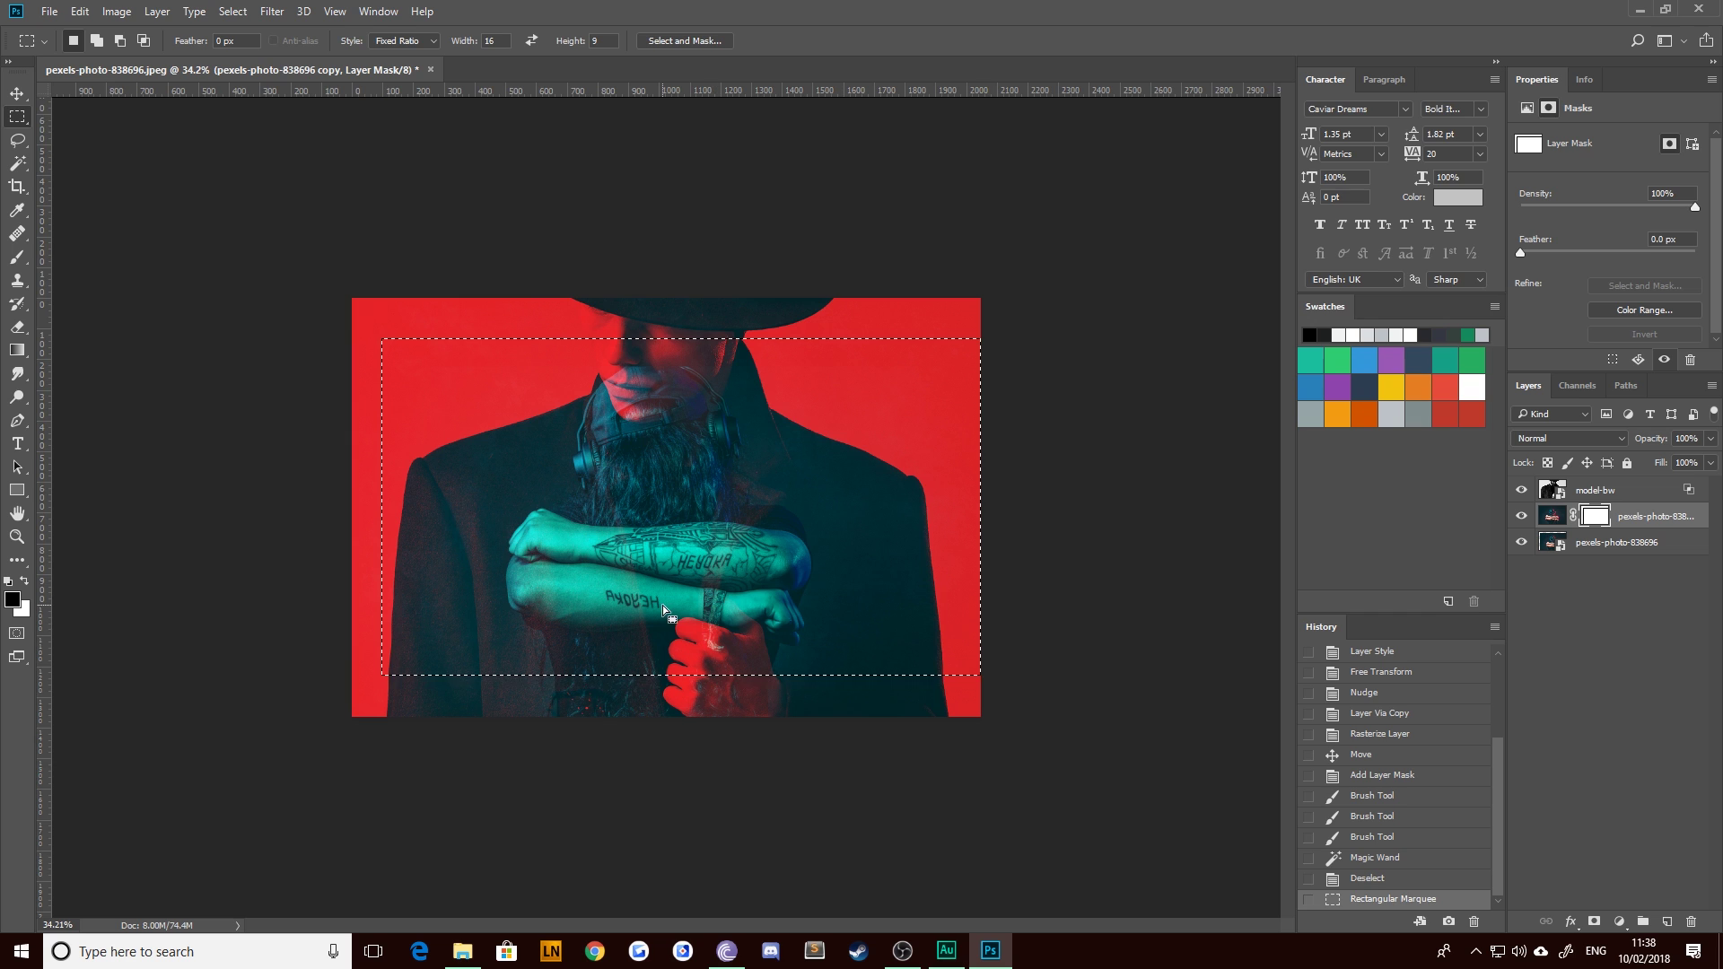
pyautogui.press('b')
pyautogui.press(']')
pyautogui.press(']')
pyautogui.press(']')
pyautogui.press(']')
pyautogui.press(']')
pyautogui.press(']')
pyautogui.press(']')
pyautogui.press(']')
pyautogui.press(']')
pyautogui.press(']')
pyautogui.press(']')
pyautogui.press(']')
pyautogui.press(']')
pyautogui.press(']')
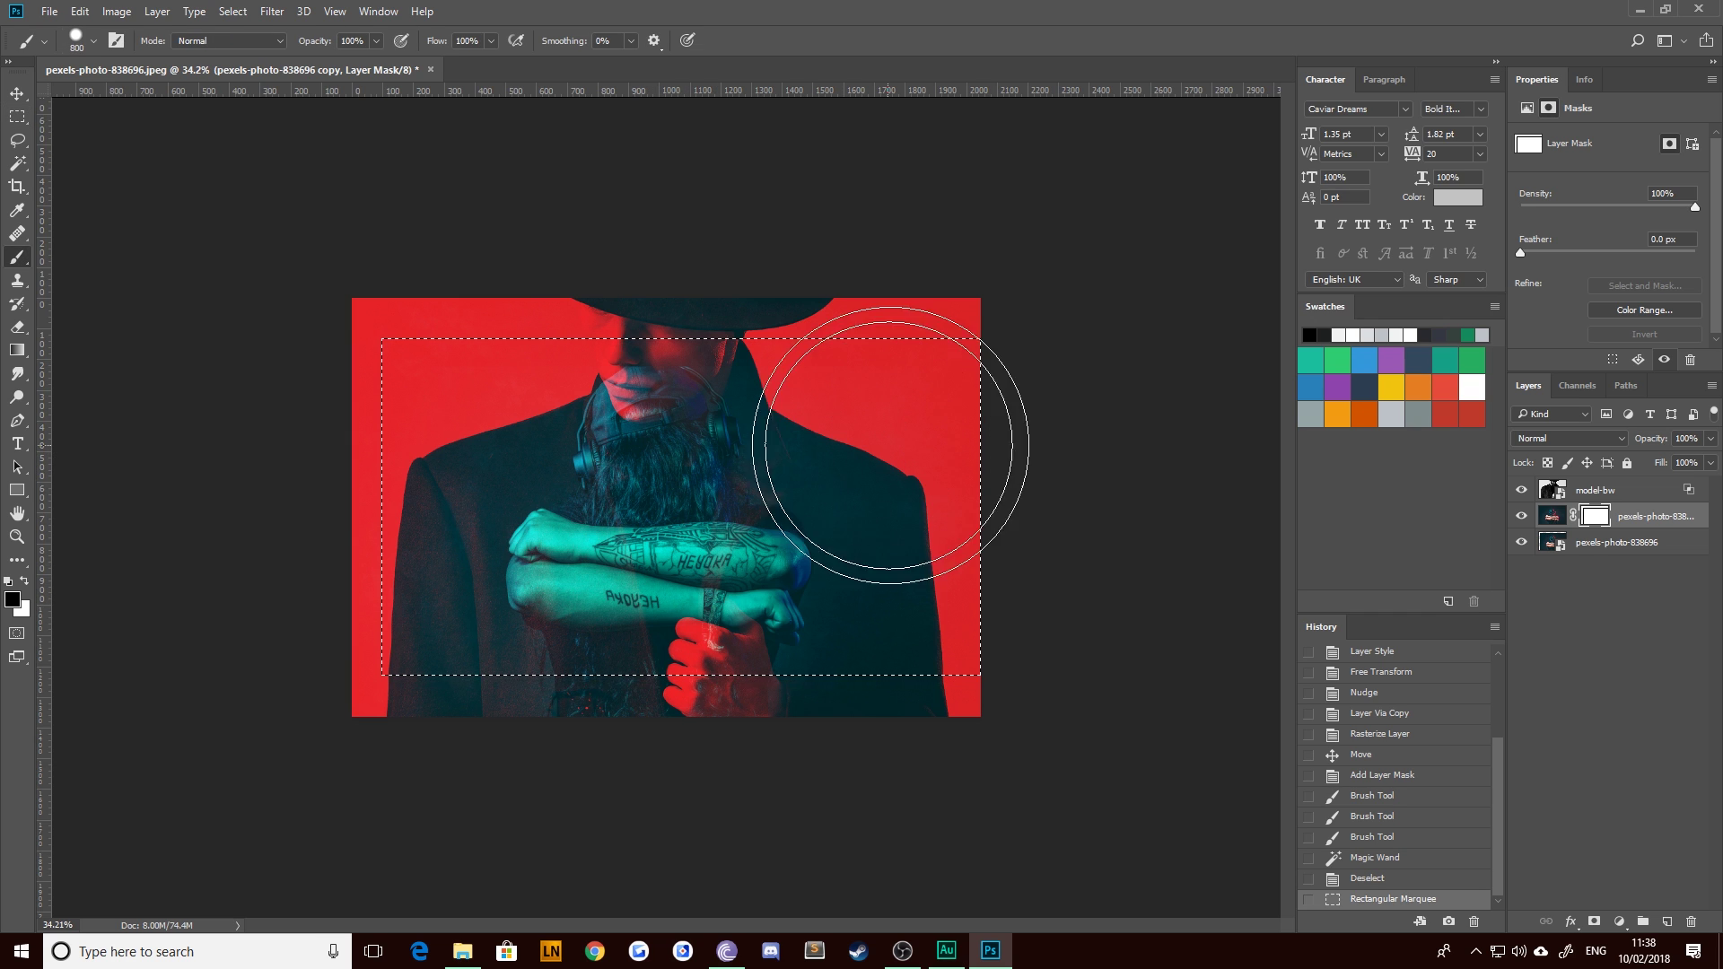
pyautogui.moveTo(481, 716); pyautogui.dragTo(992, 742)
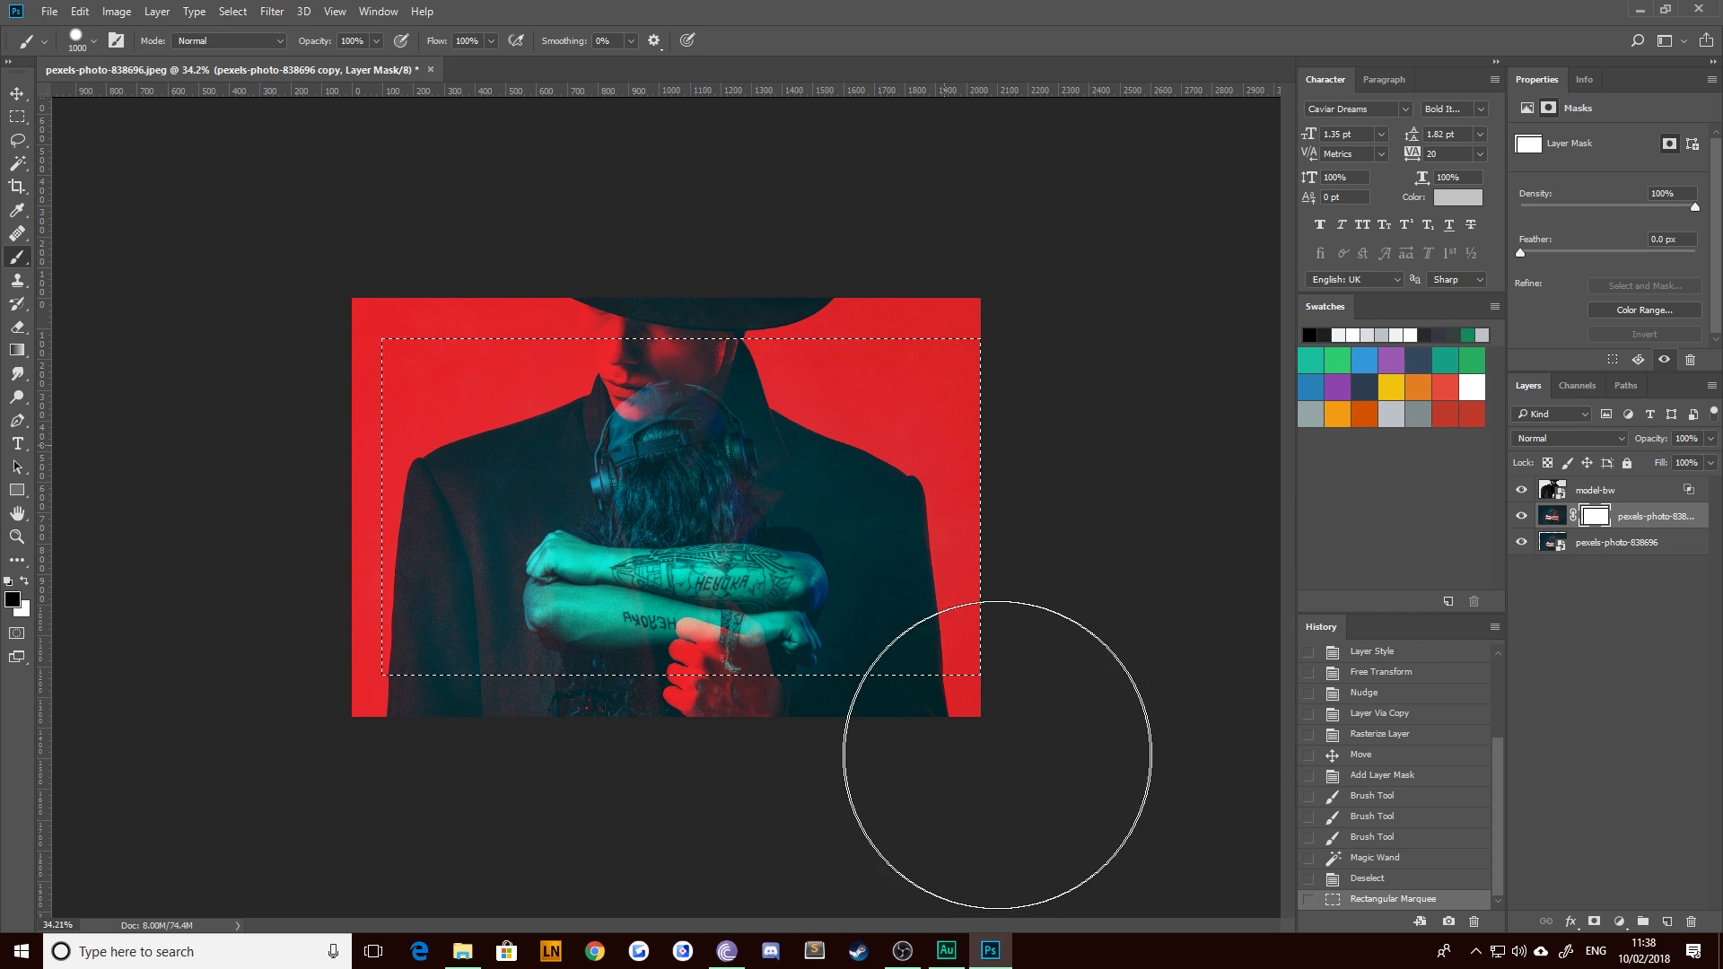
pyautogui.hotkey('ctrl', 'd')
# With a 900 px brush, mask out the lower-left jacket and face, then hide the layer to compare
pyautogui.press('[')
pyautogui.press('[')
pyautogui.press('[')
pyautogui.press('[')
pyautogui.press('[')
pyautogui.press('[')
pyautogui.press('[')
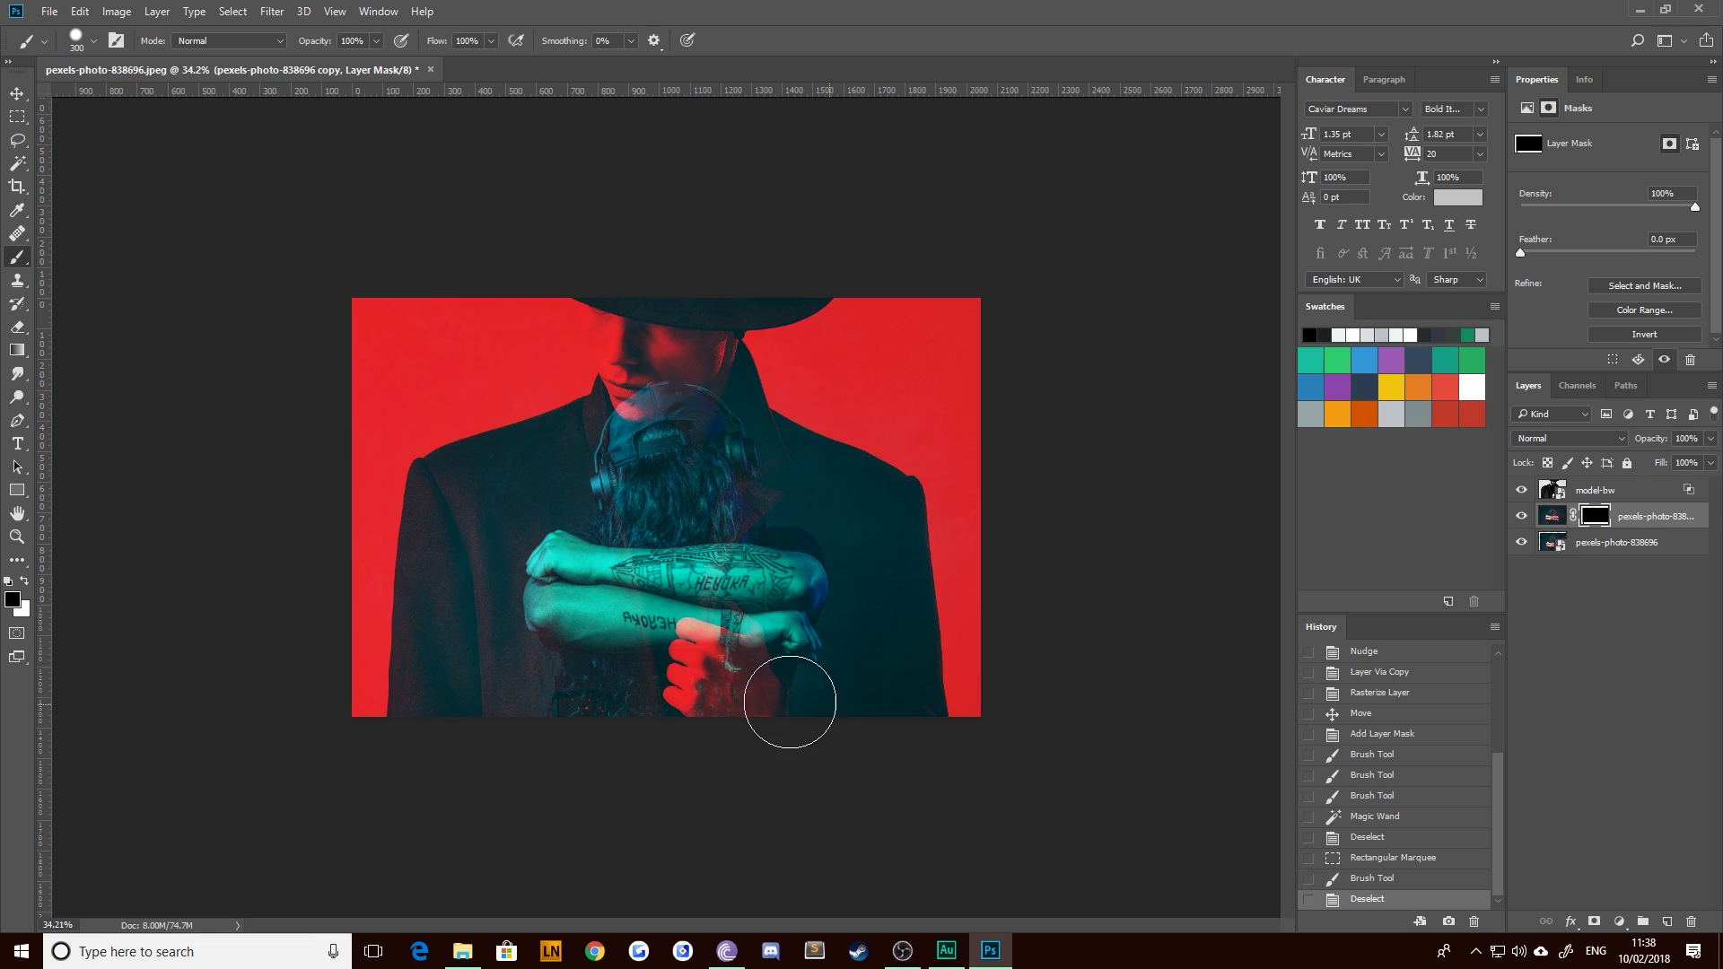
pyautogui.click(444, 706)
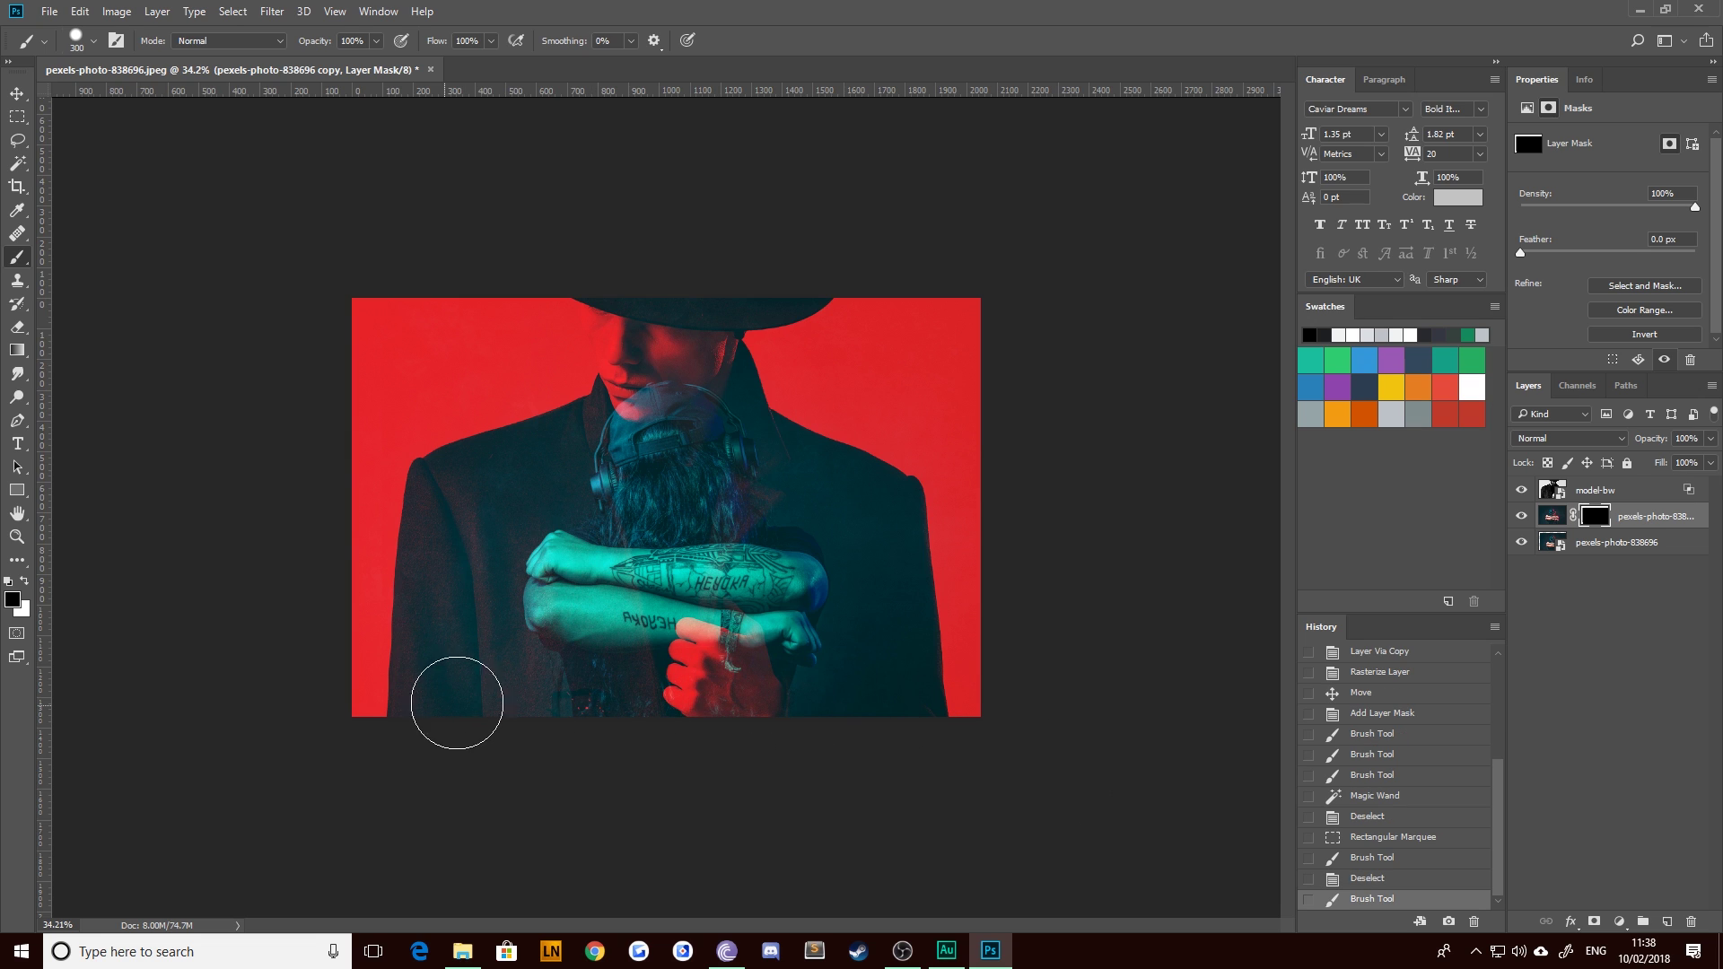
pyautogui.moveTo(649, 430); pyautogui.dragTo(654, 454)
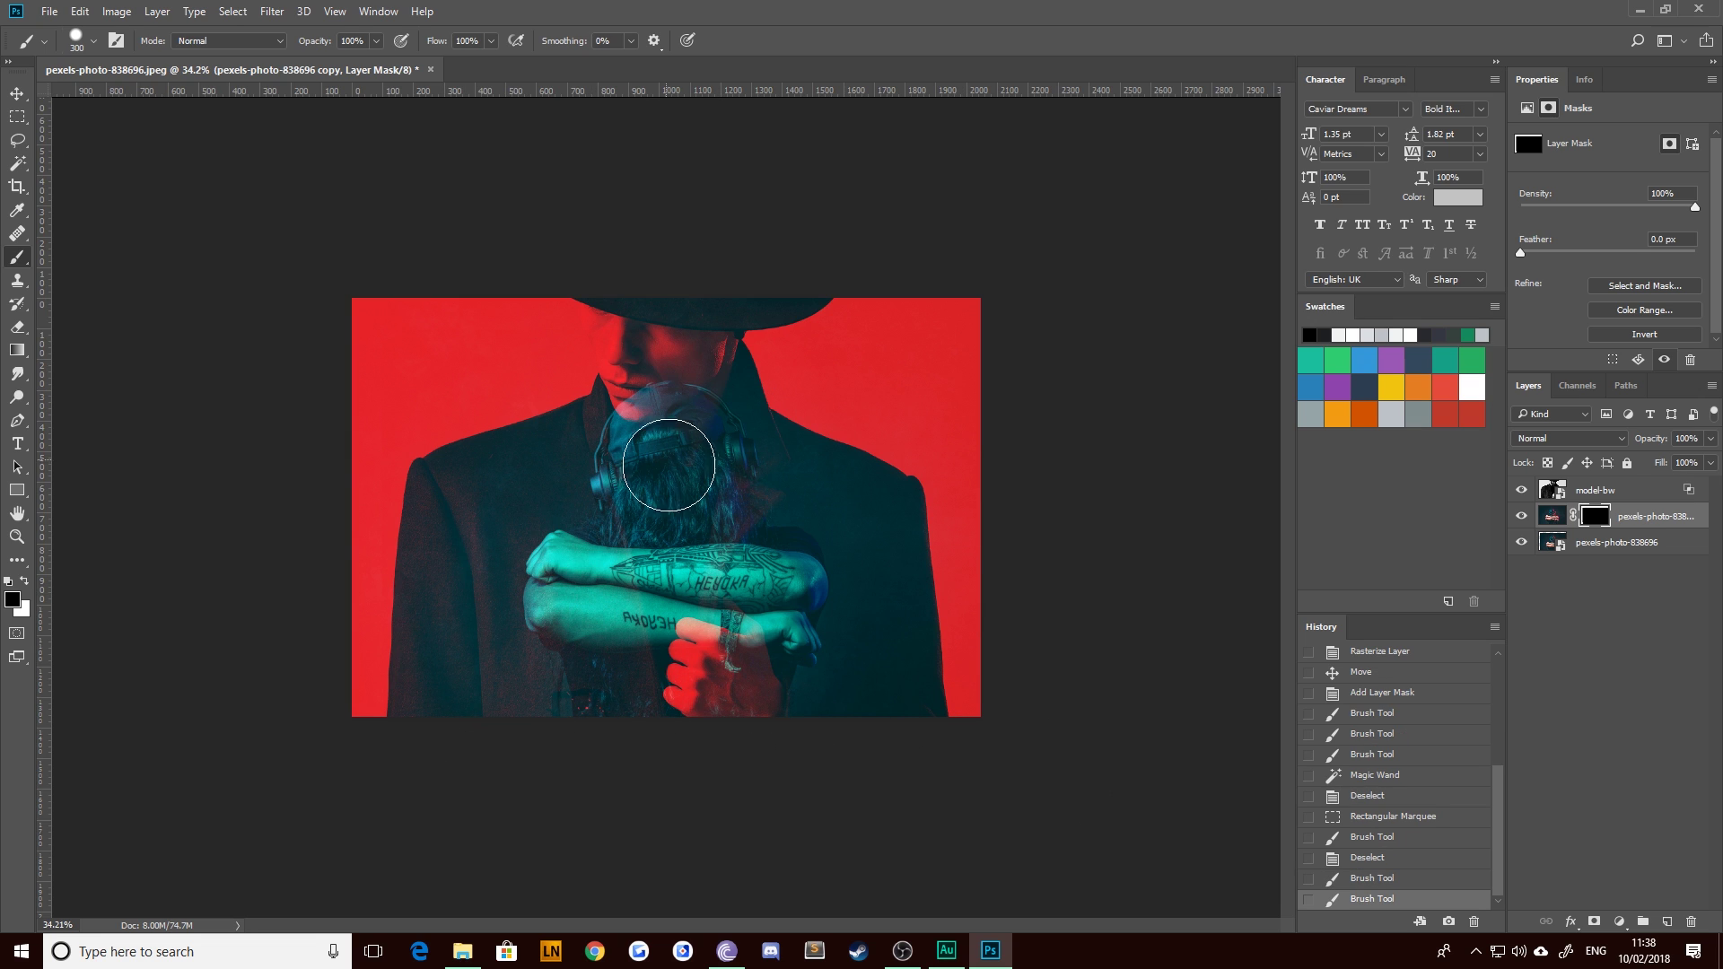
pyautogui.click(1601, 607)
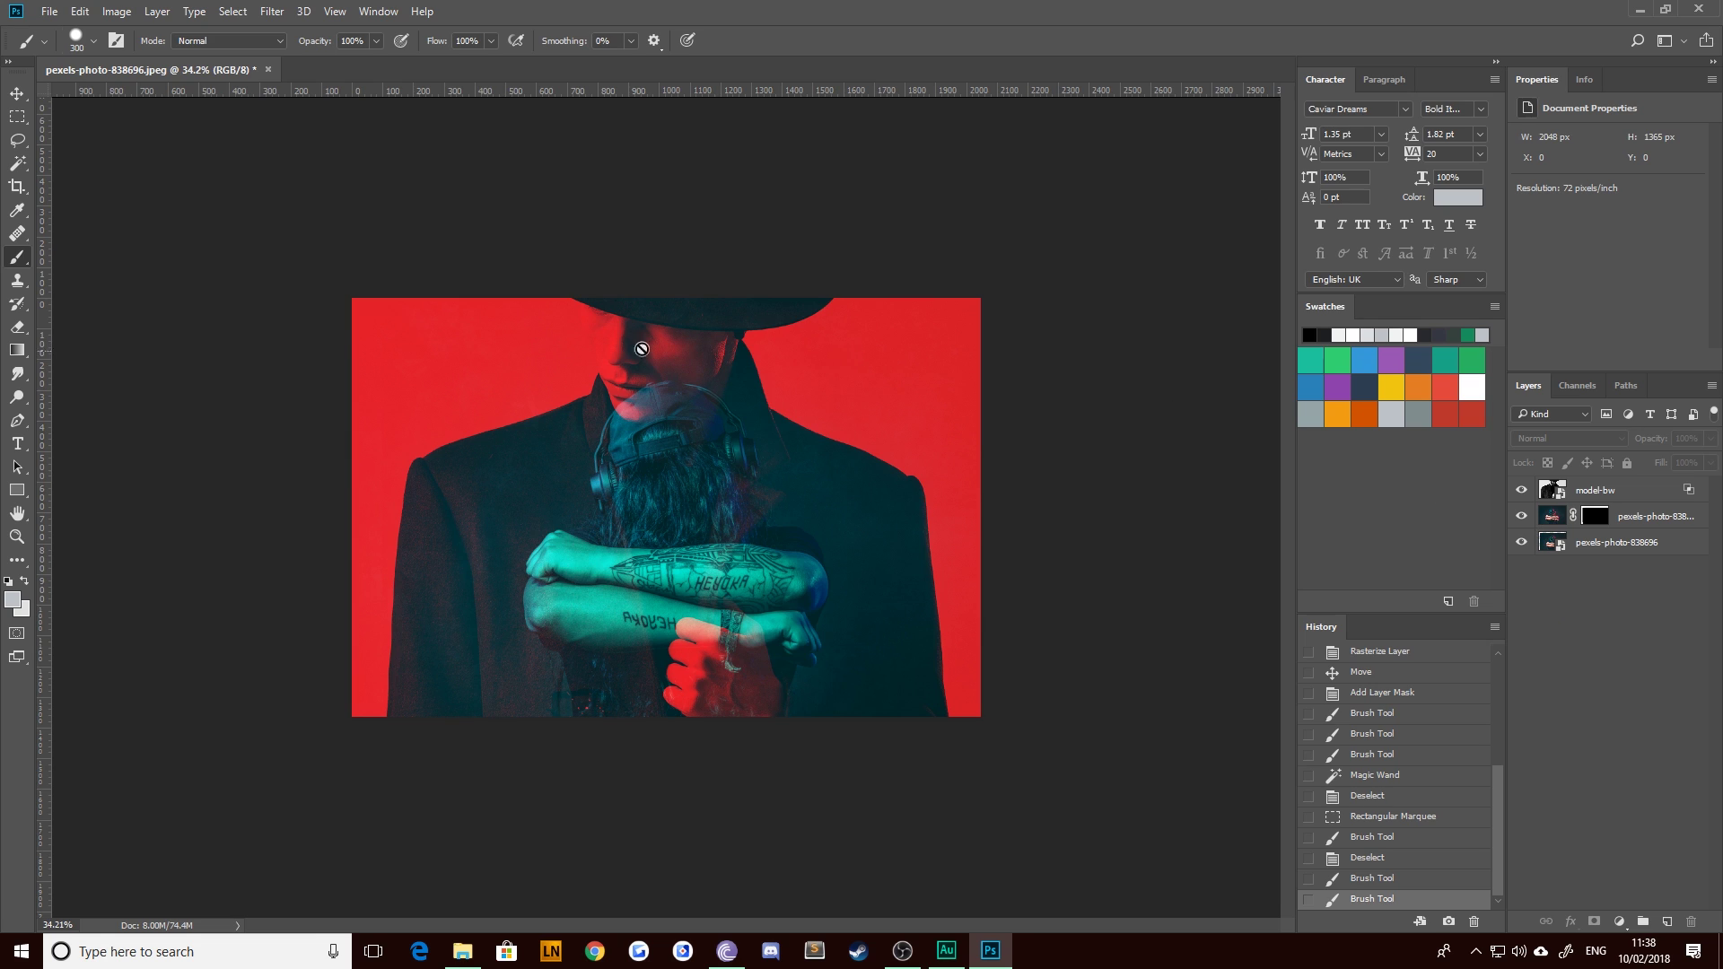
pyautogui.press('v')
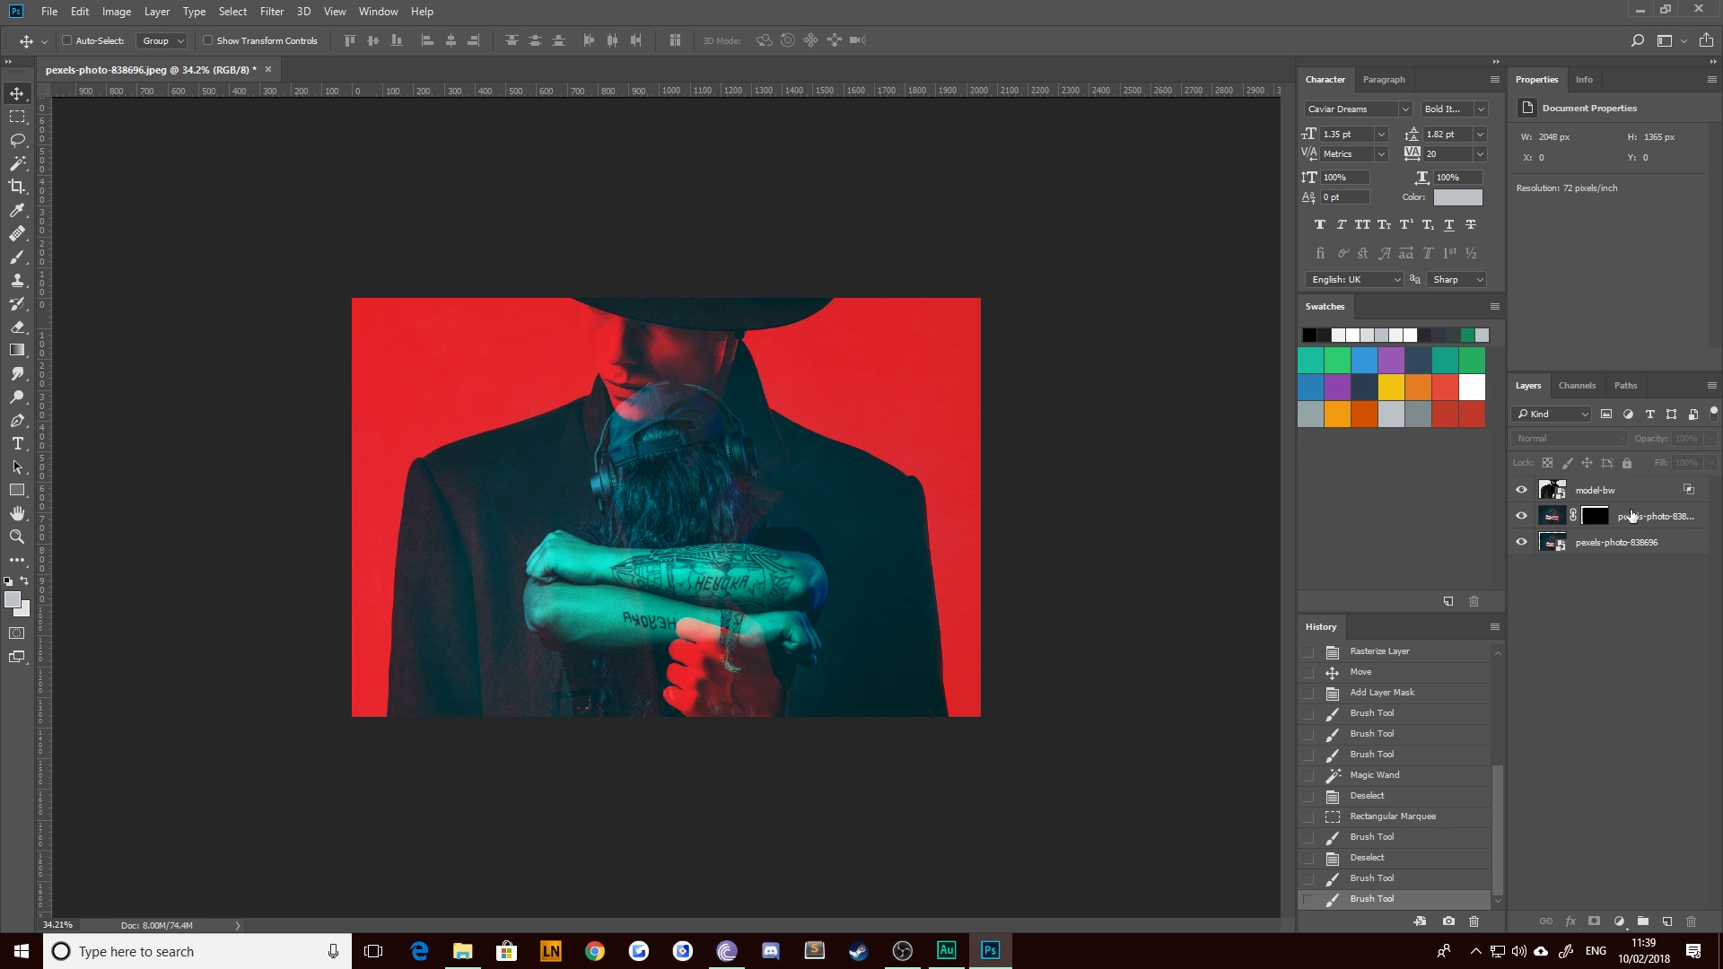
pyautogui.click(1520, 517)
# Show the masked layer again and open the woman's profile portrait in Photoshop
pyautogui.click(1521, 517)
pyautogui.click(464, 954)
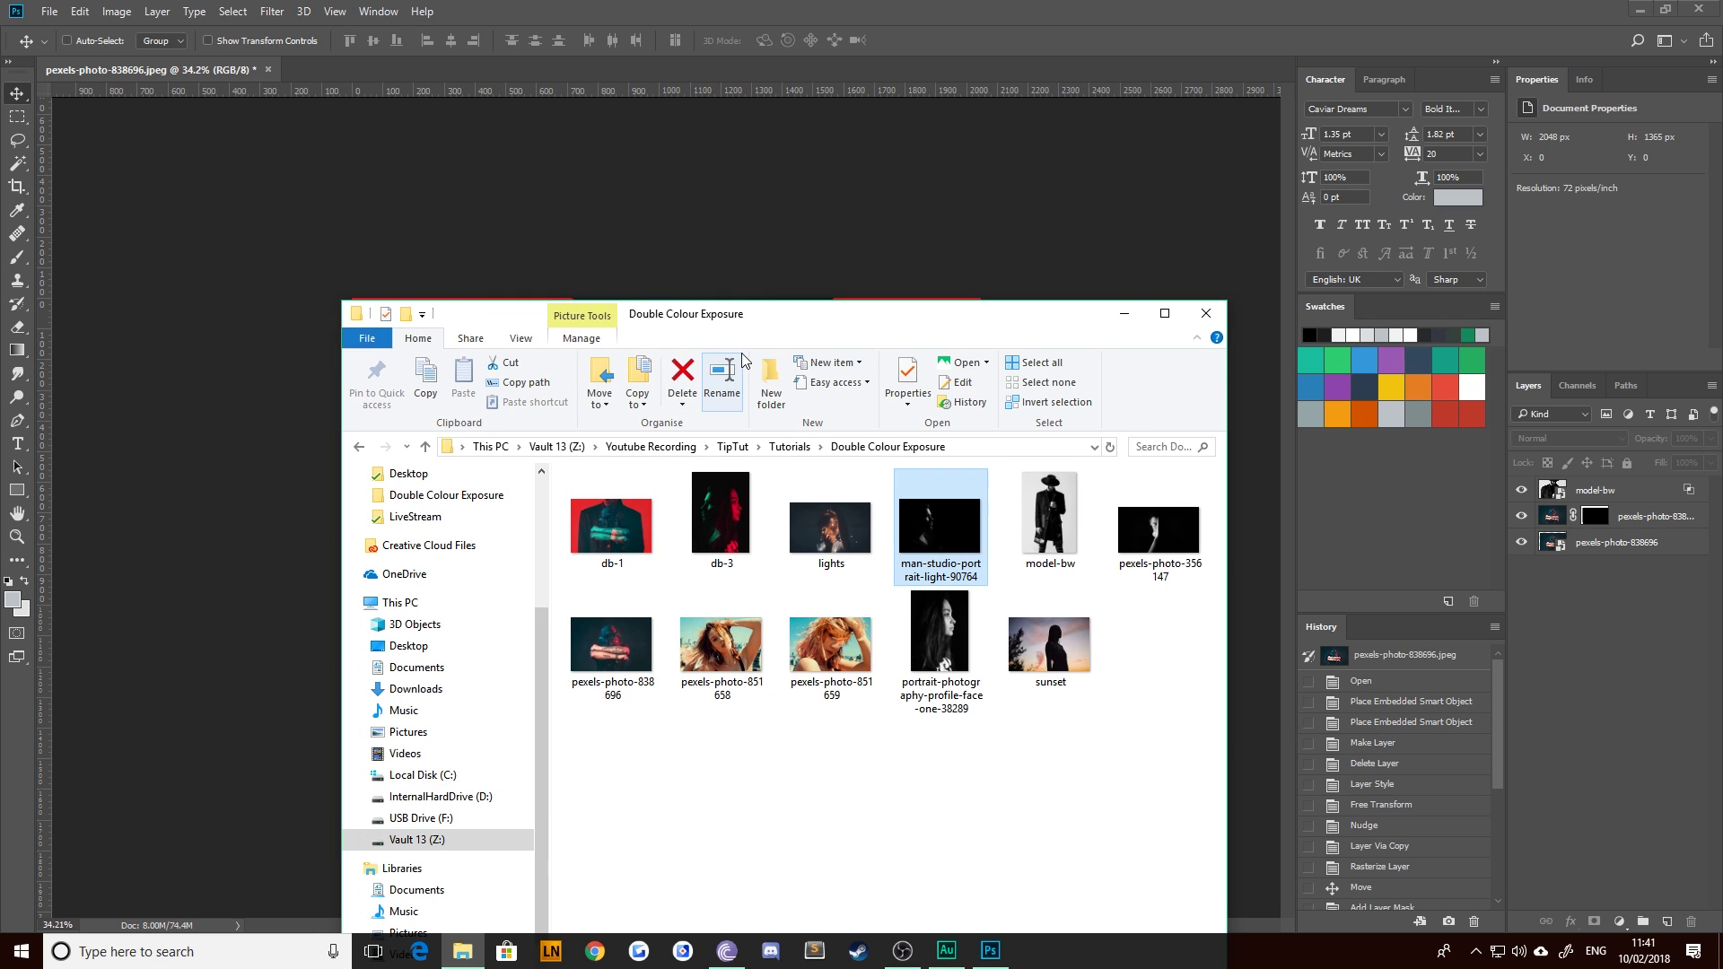
pyautogui.moveTo(742, 308); pyautogui.dragTo(664, 171)
pyautogui.click(816, 547)
pyautogui.moveTo(819, 530); pyautogui.dragTo(399, 67)
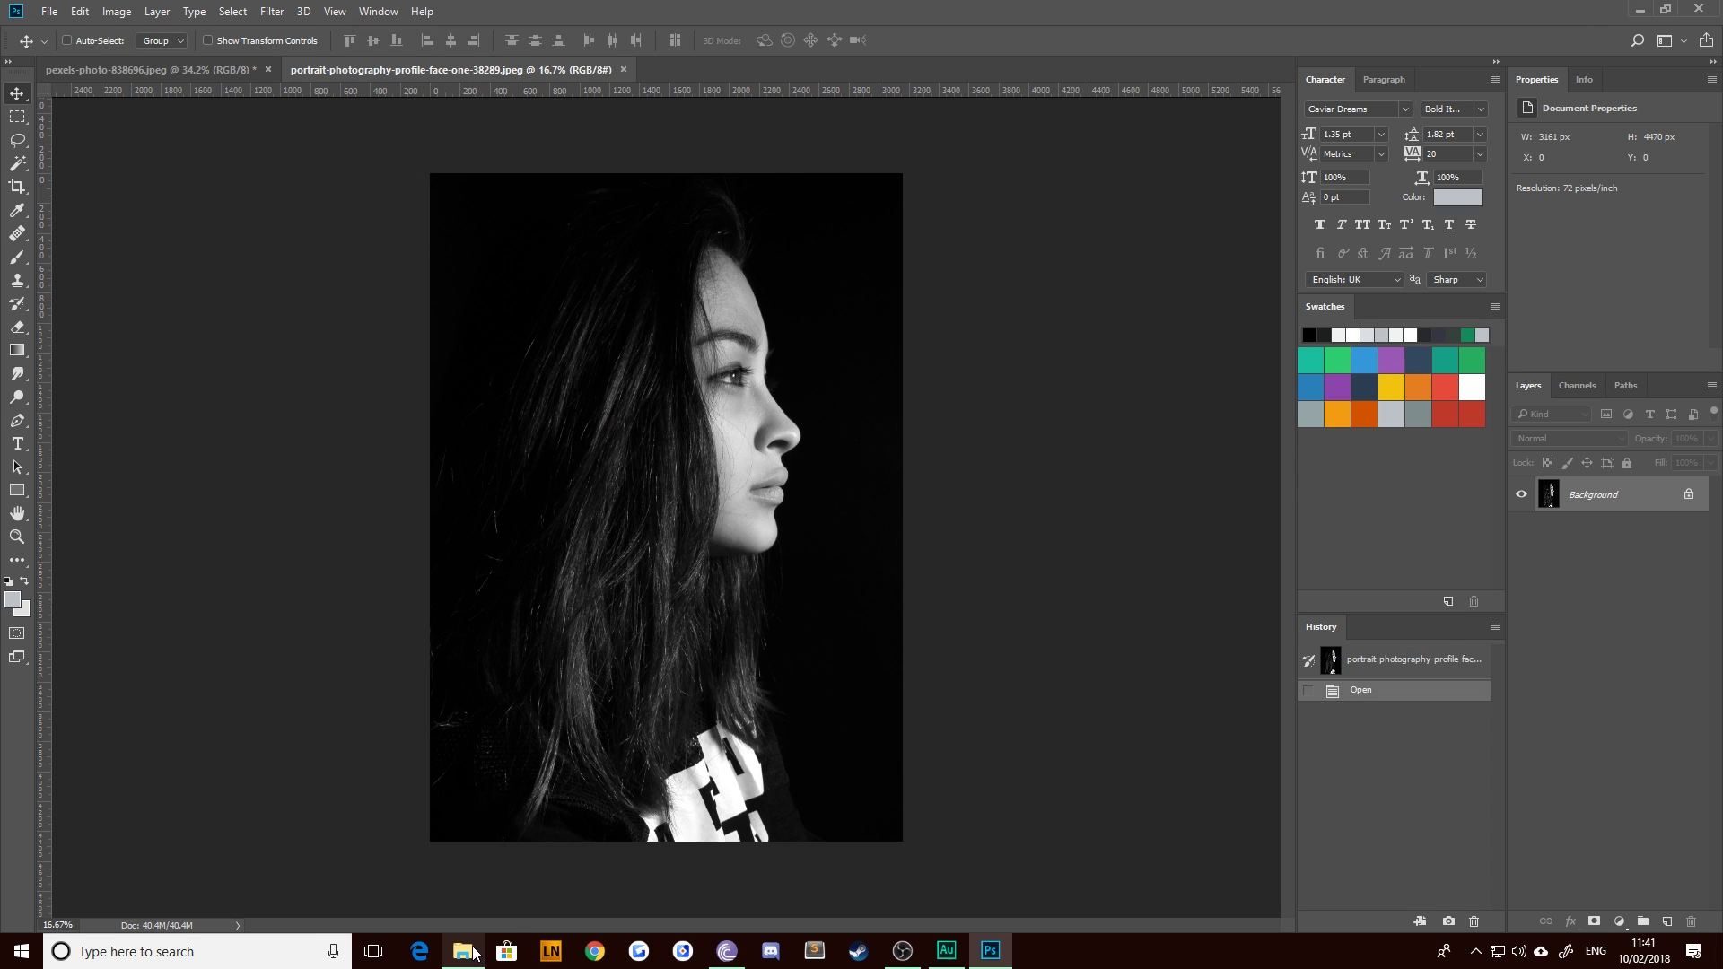
# Place the woman's and the man's portraits as layers and delete the Background
pyautogui.click(463, 951)
pyautogui.moveTo(841, 489); pyautogui.dragTo(1009, 546)
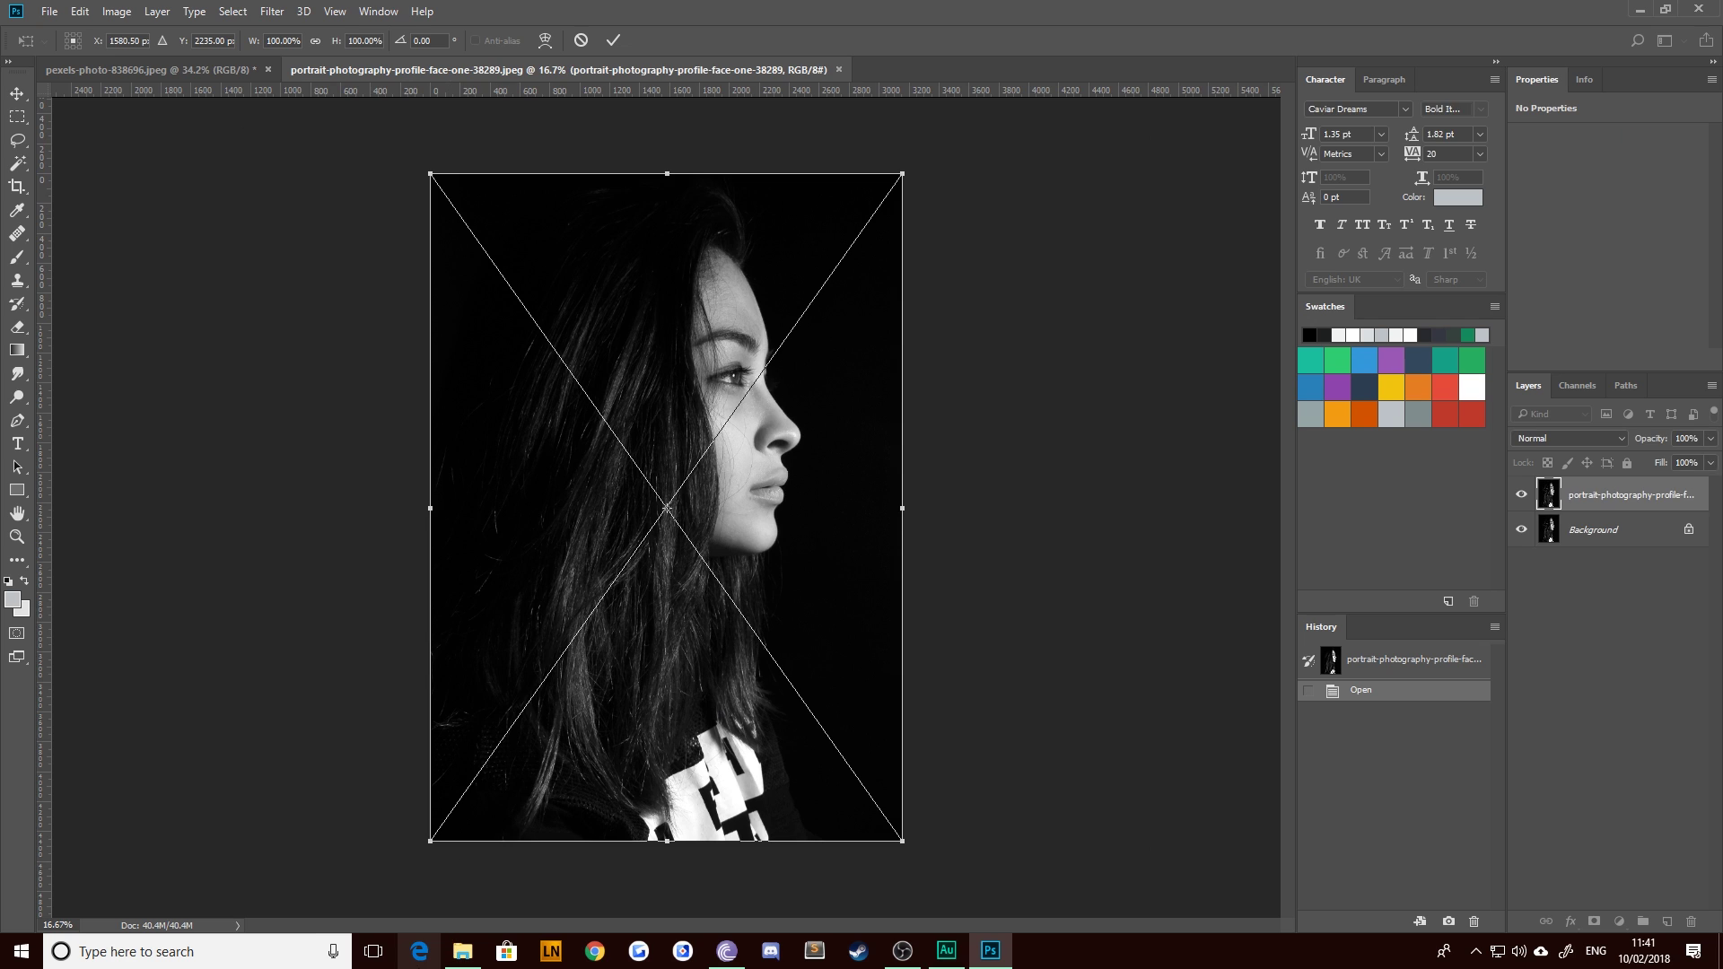
pyautogui.press('Return')
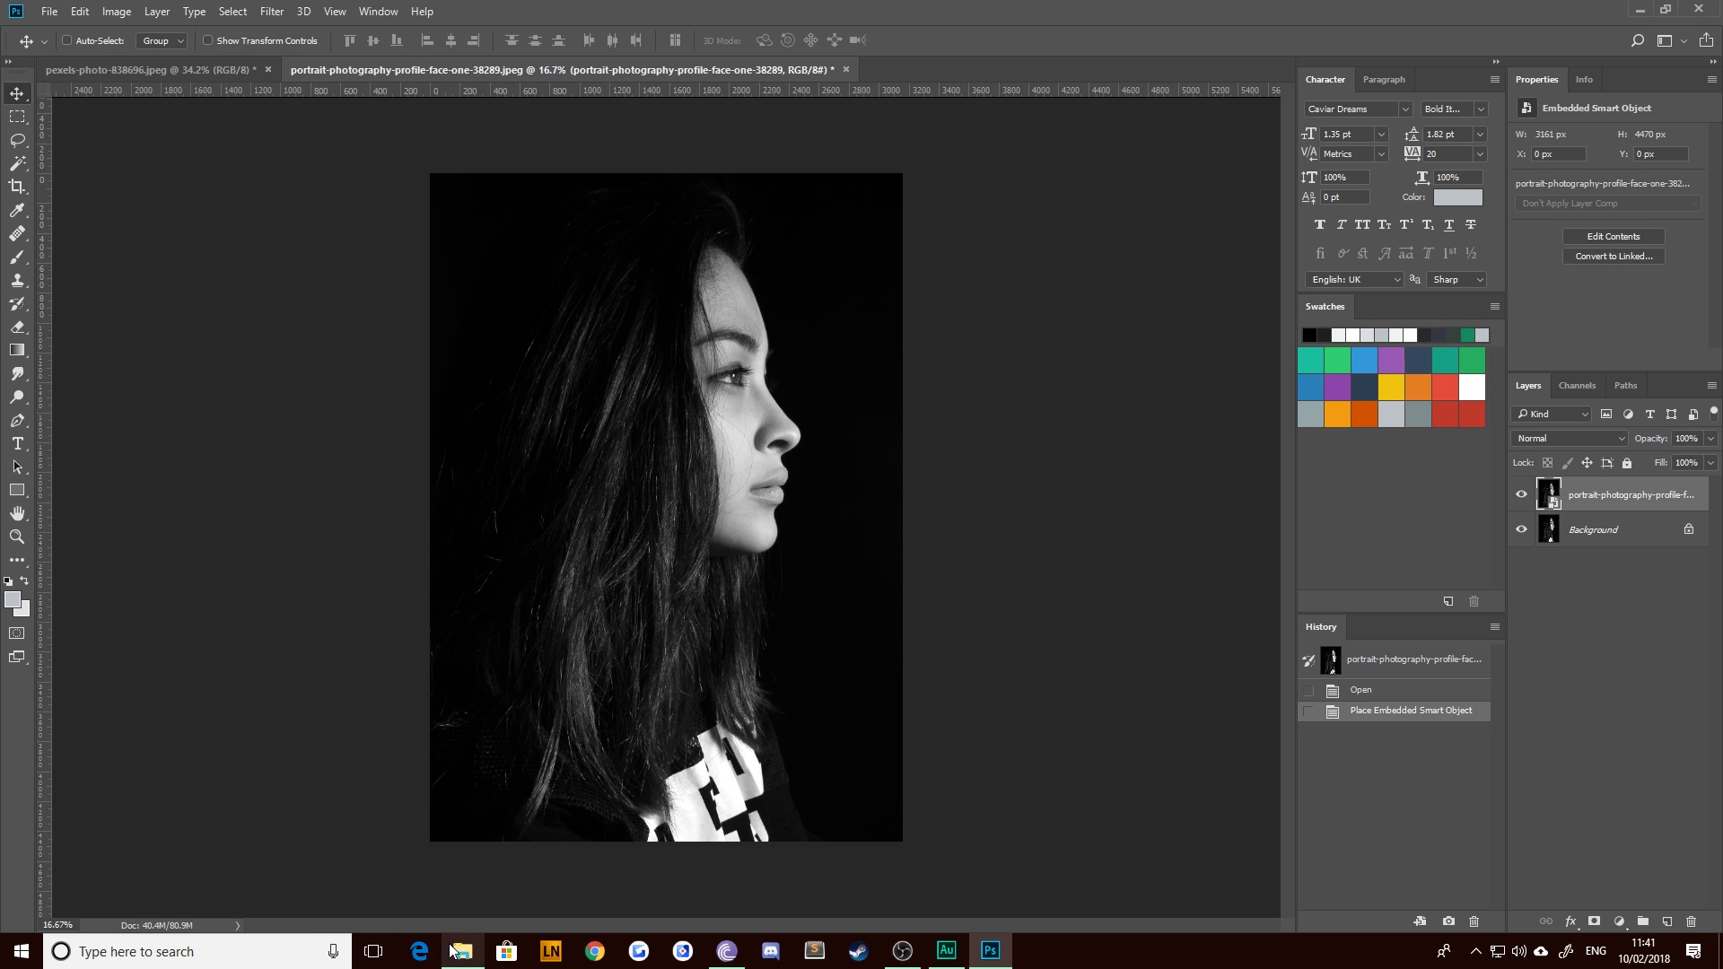
pyautogui.click(463, 951)
pyautogui.moveTo(847, 363); pyautogui.dragTo(215, 377)
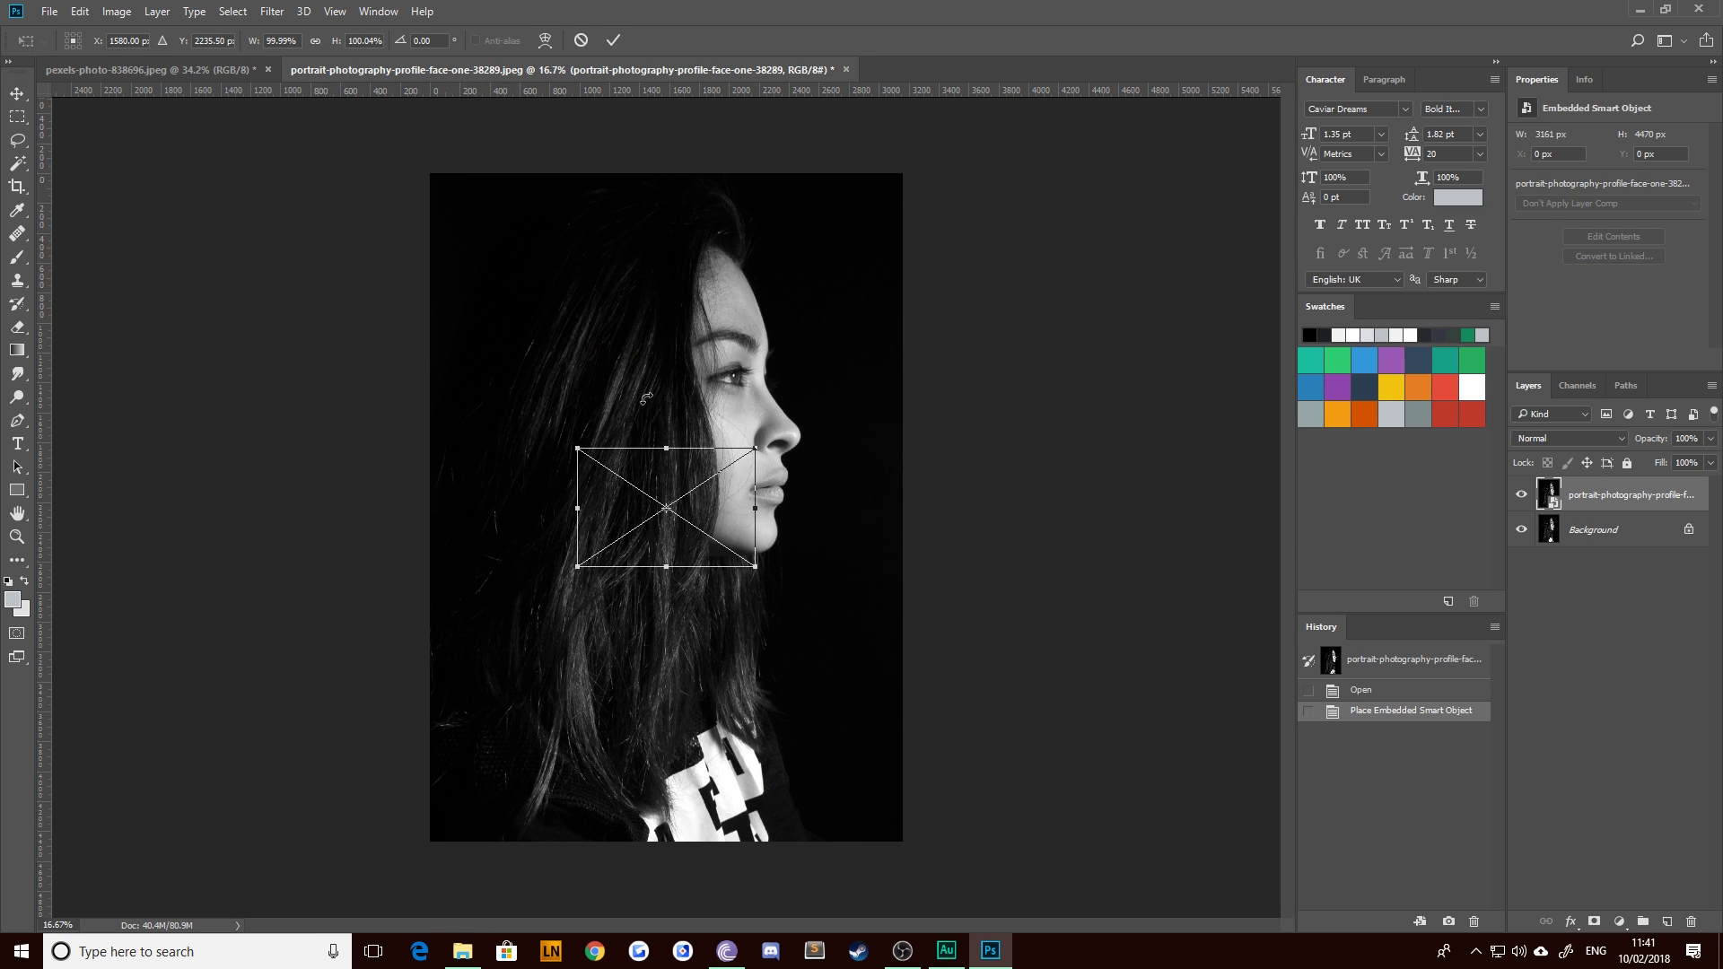
pyautogui.press('Return')
pyautogui.press('Delete')
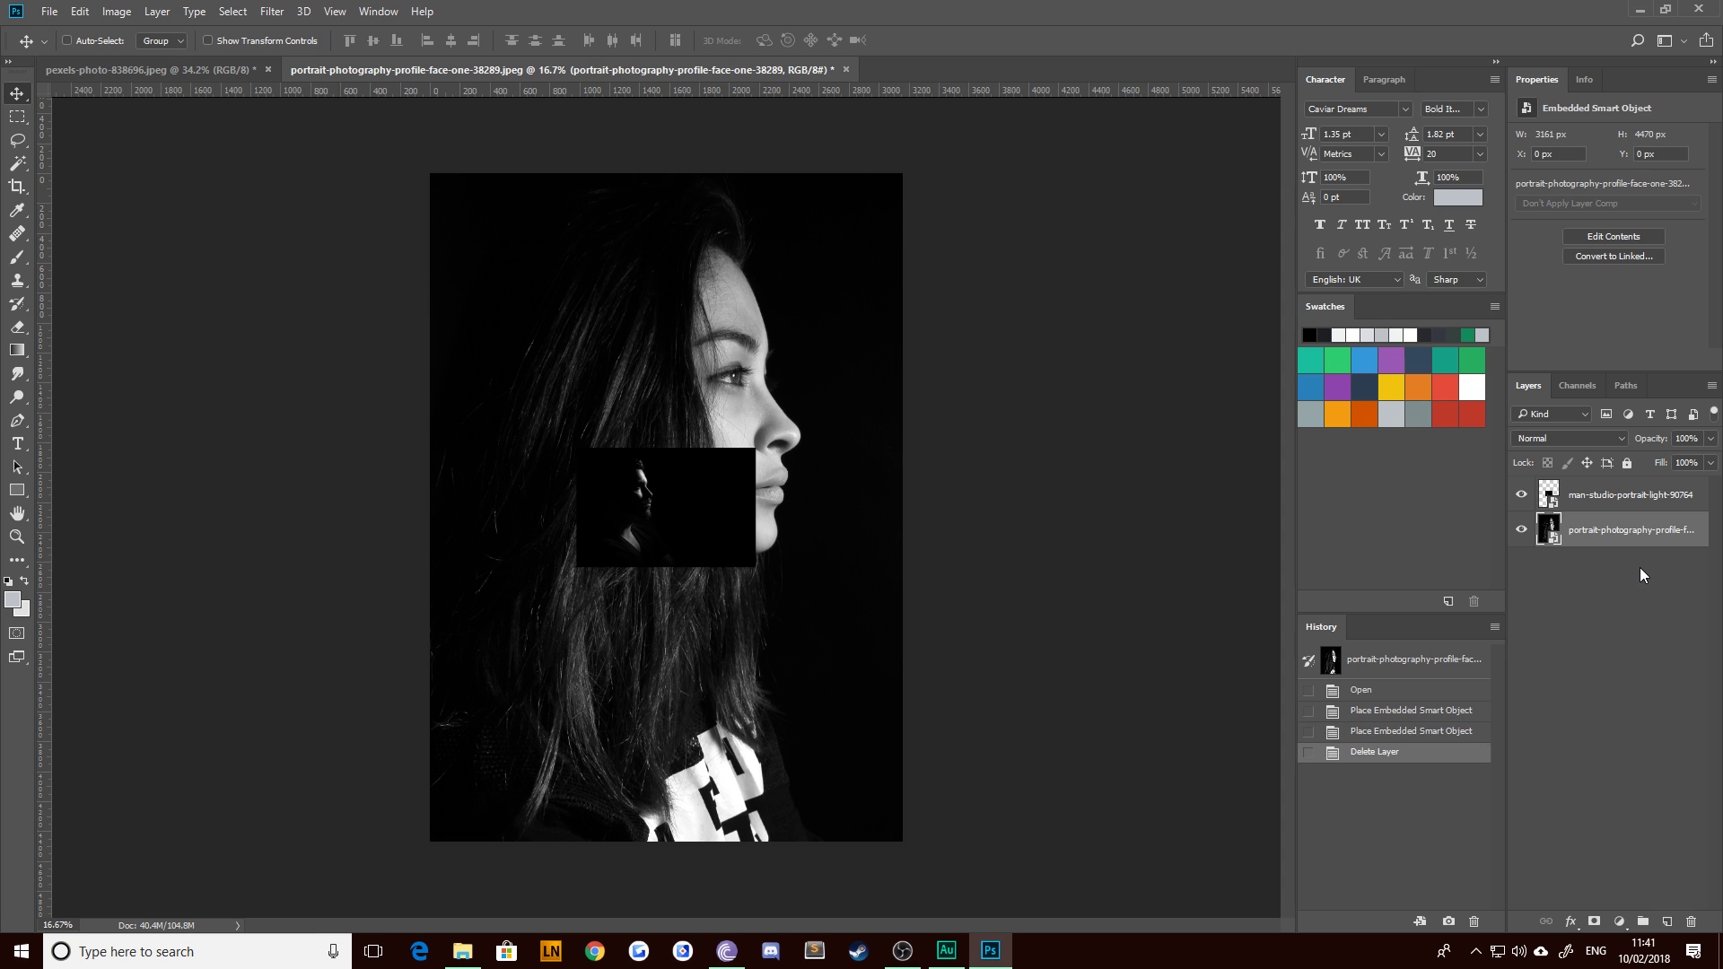
# Enlarge the man's portrait to cover the canvas, flip it horizontally, and shift it left
pyautogui.click(1615, 494)
pyautogui.hotkey('ctrl', 't')
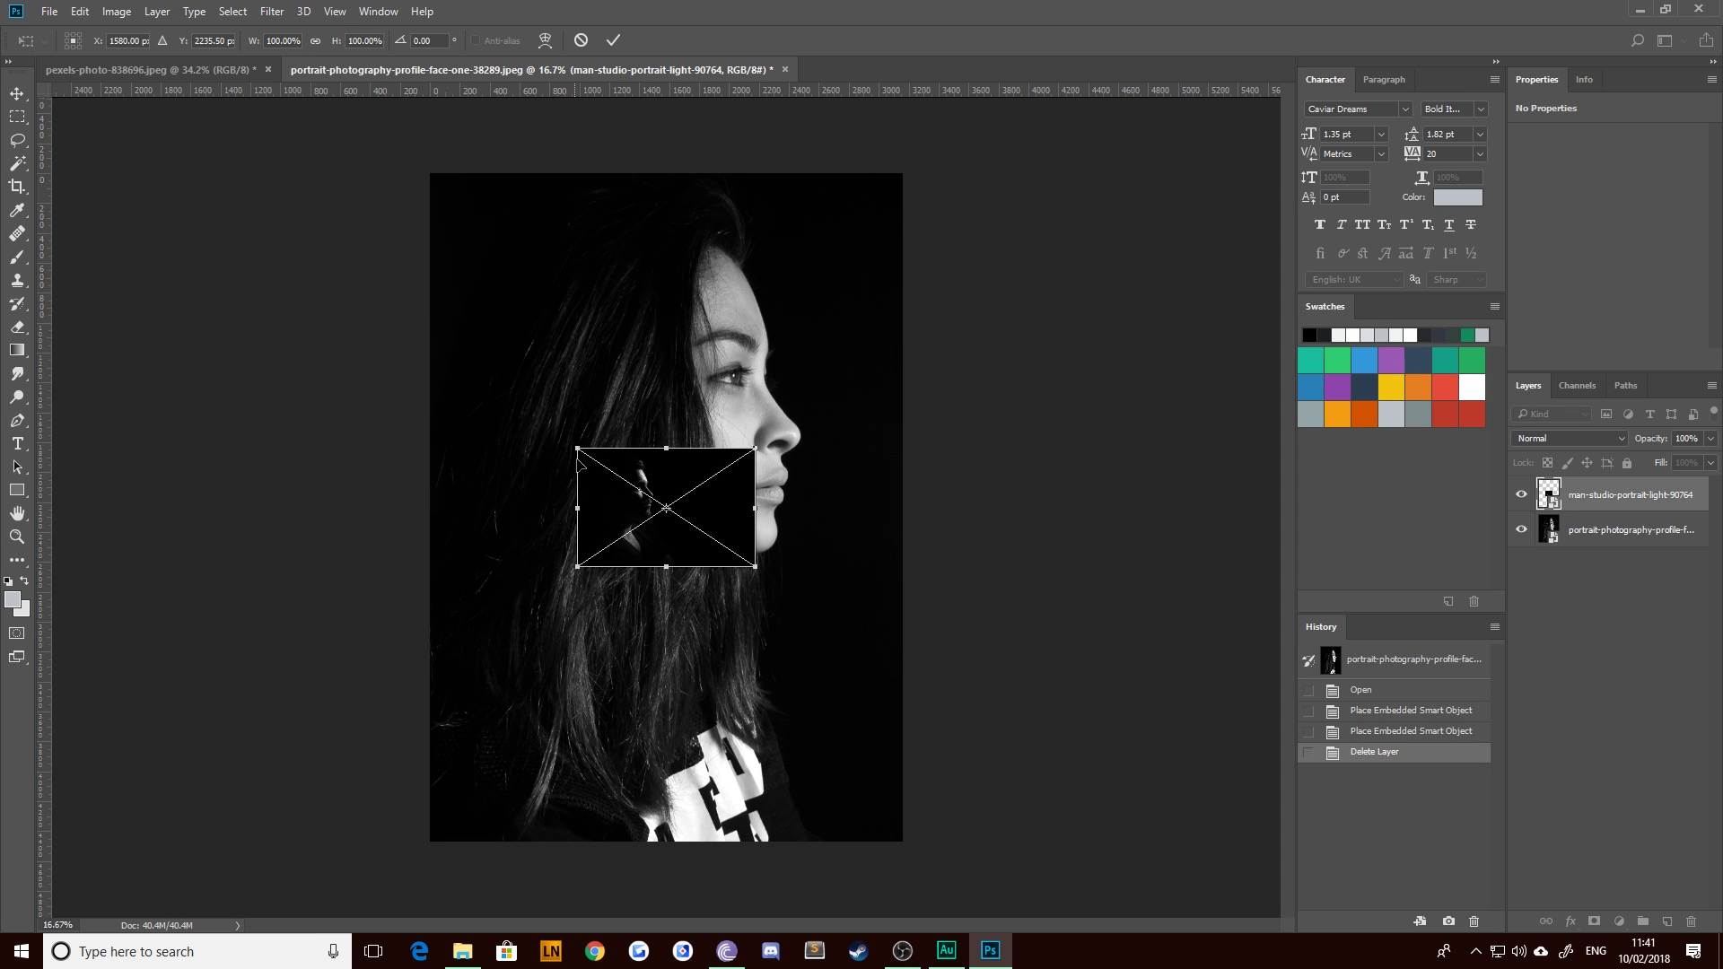
pyautogui.moveTo(579, 451); pyautogui.dragTo(105, 195)
pyautogui.press('Return')
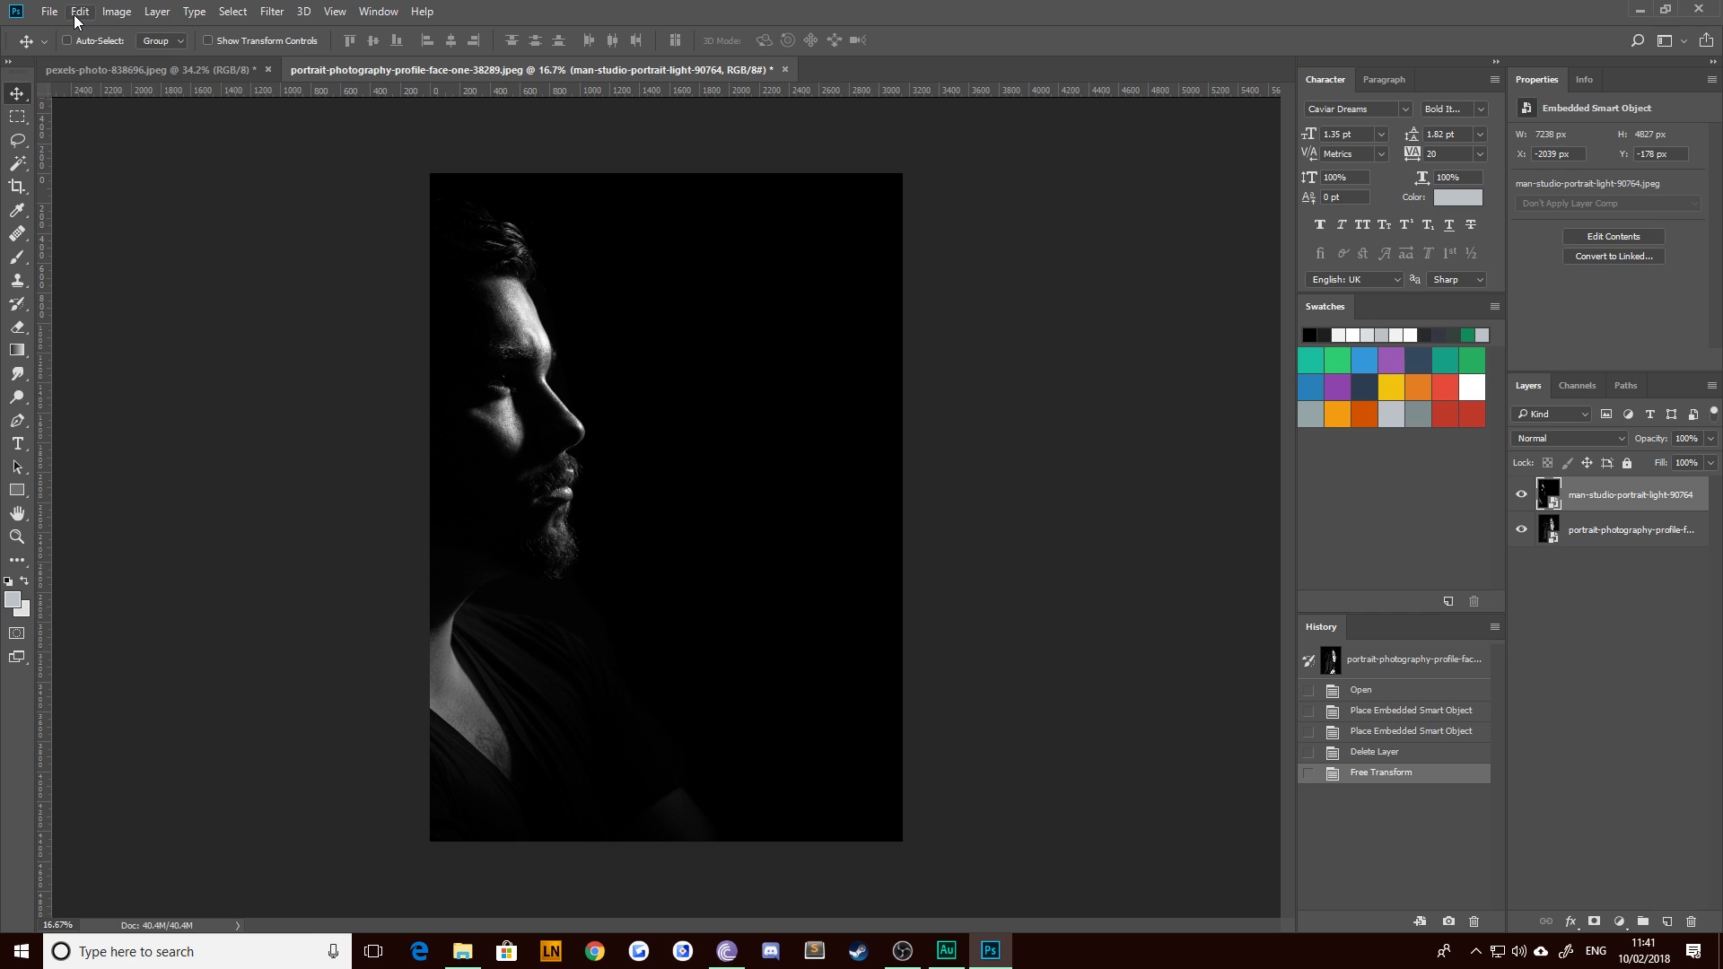
pyautogui.click(80, 11)
pyautogui.moveTo(269, 396)
pyautogui.click(449, 590)
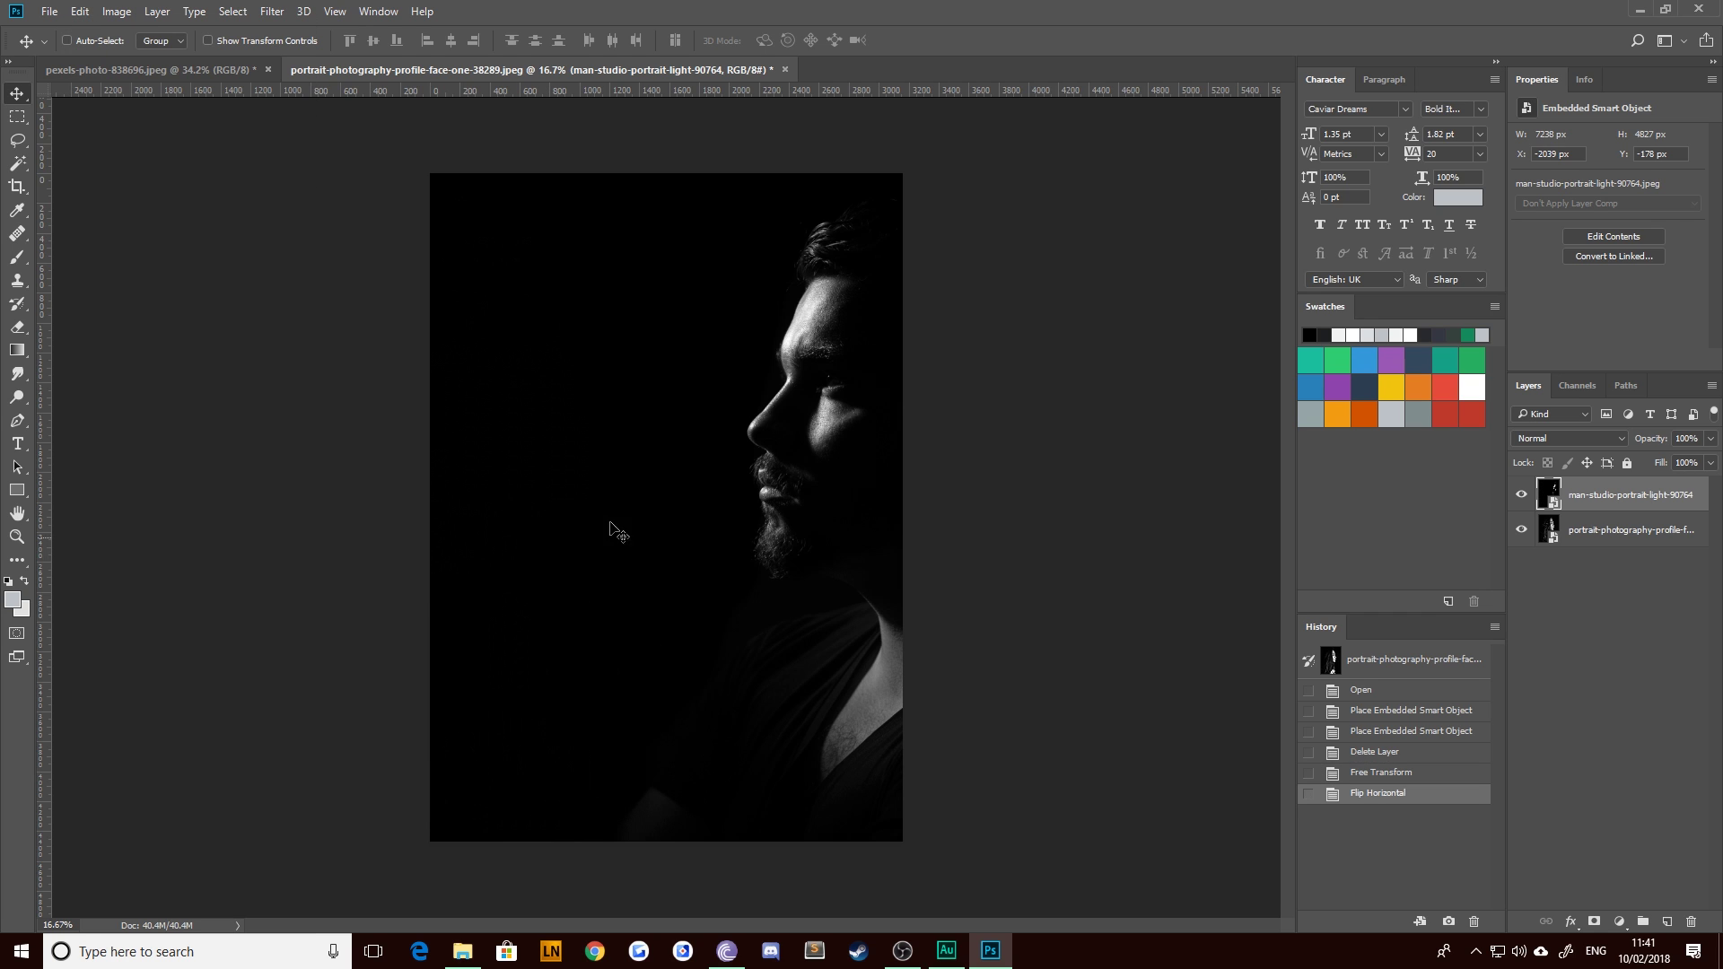
pyautogui.moveTo(786, 489); pyautogui.dragTo(549, 491)
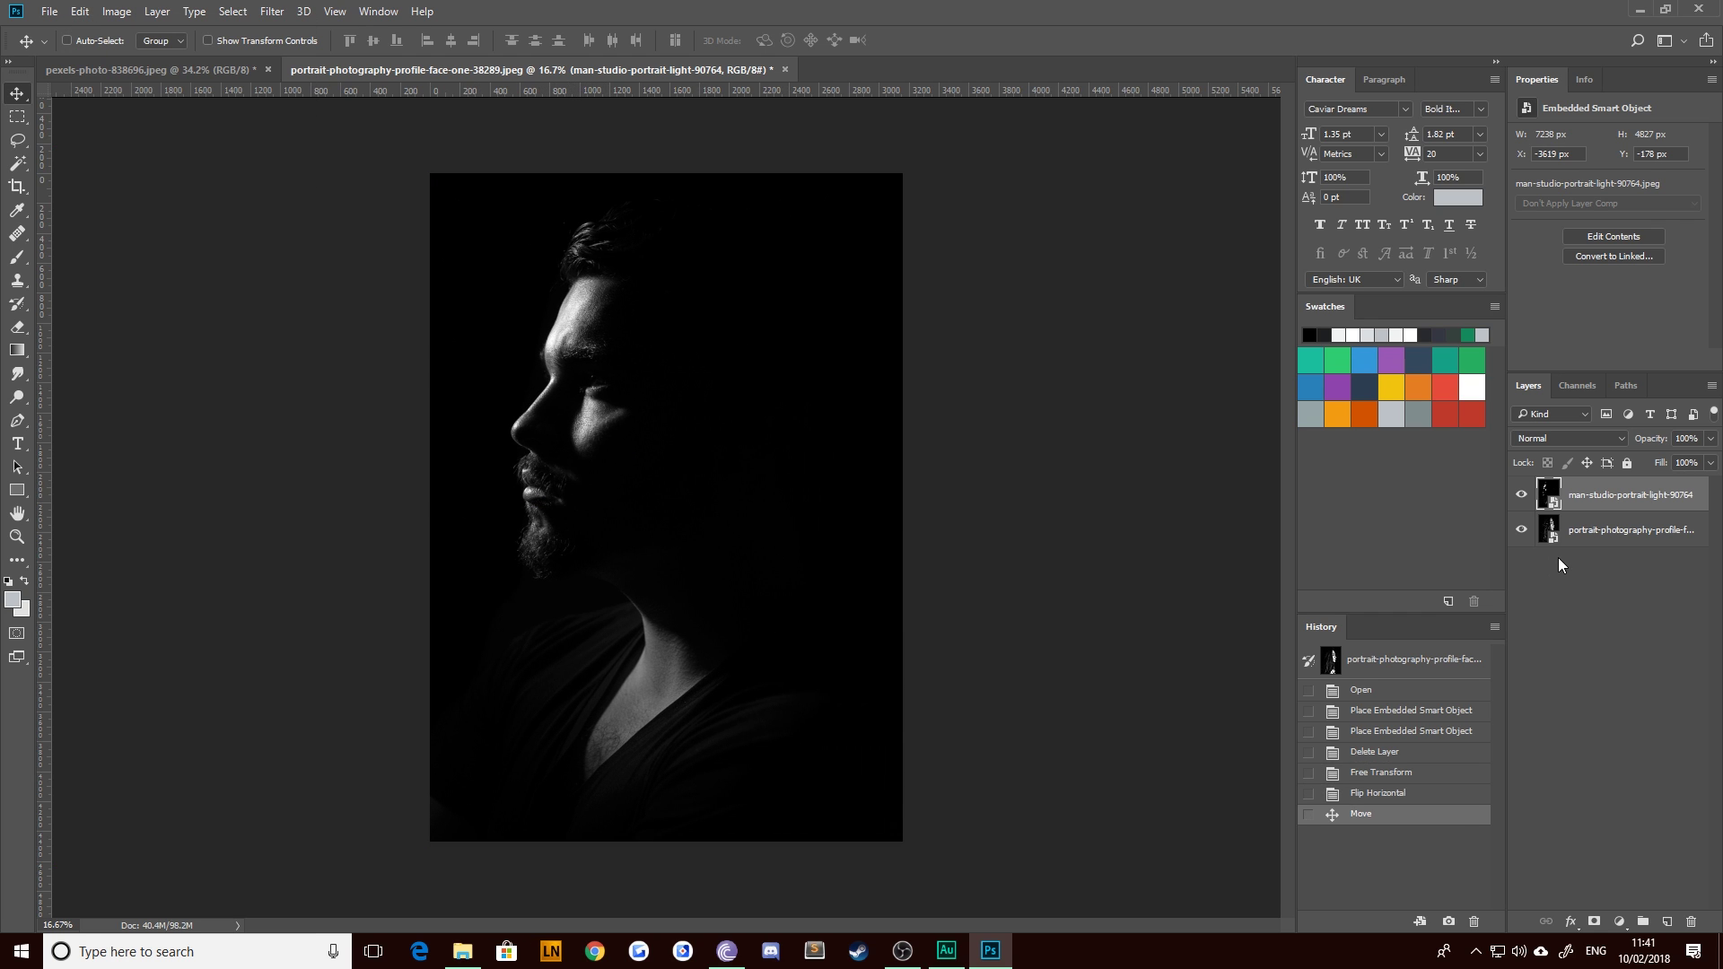
pyautogui.doubleClick(1695, 492)
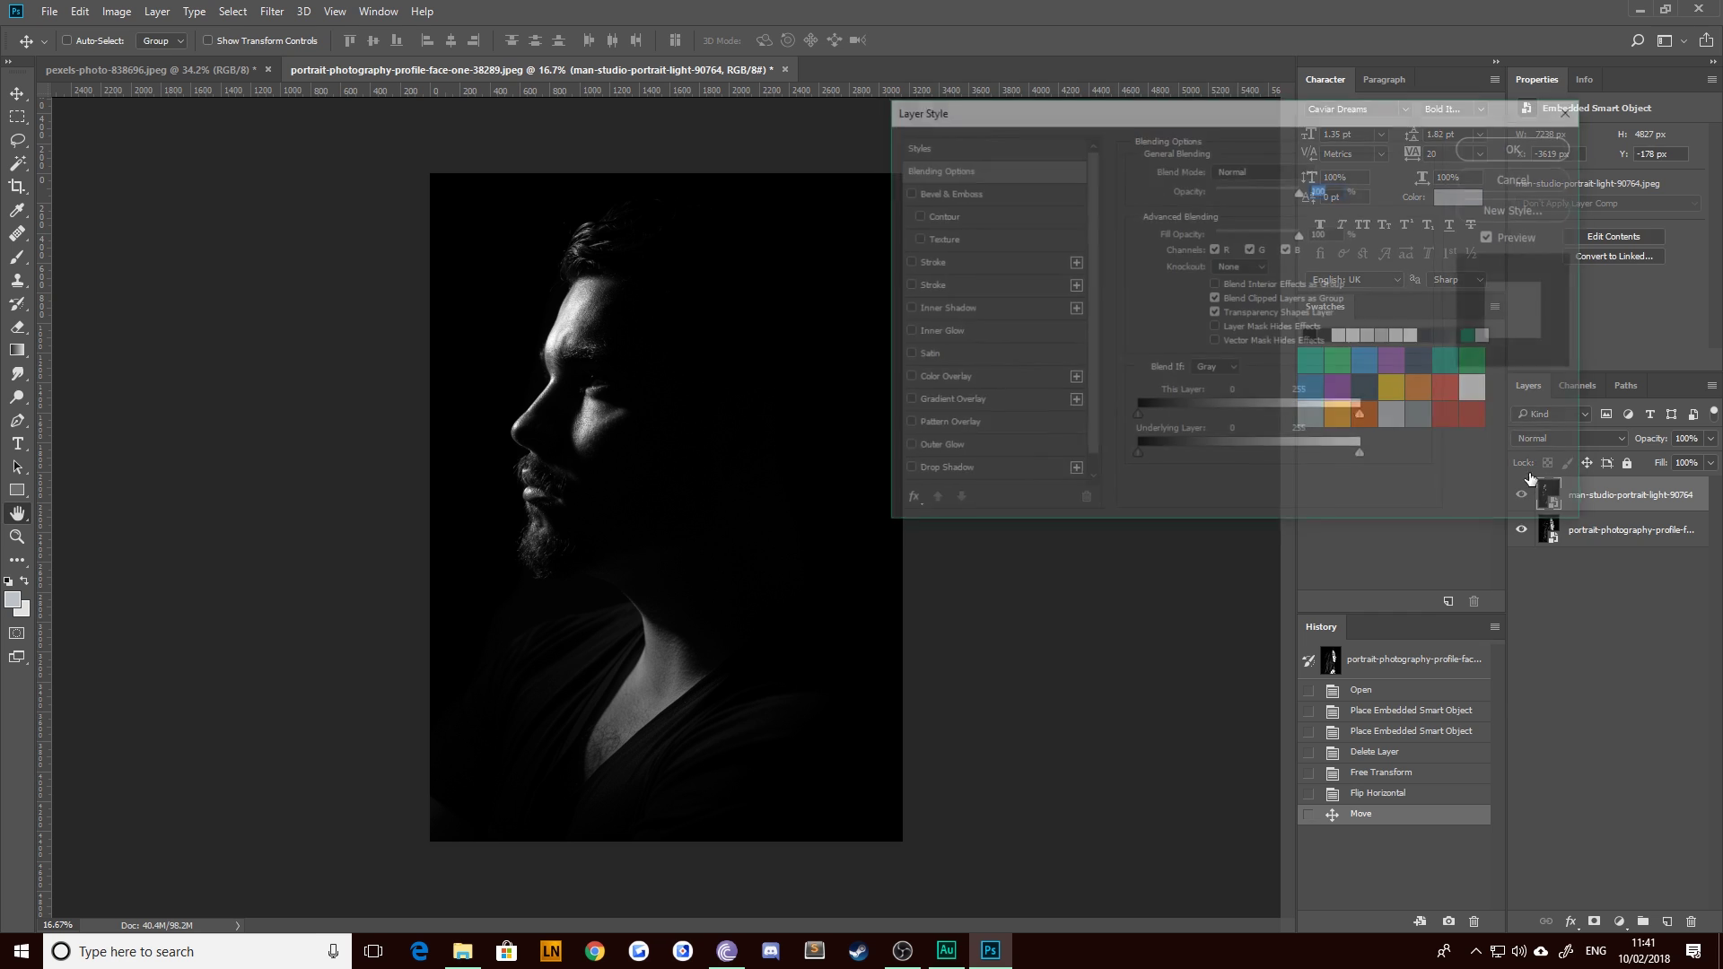
# Turn off the R channel for the man and G for the woman, then raise her layer above his
pyautogui.click(1216, 248)
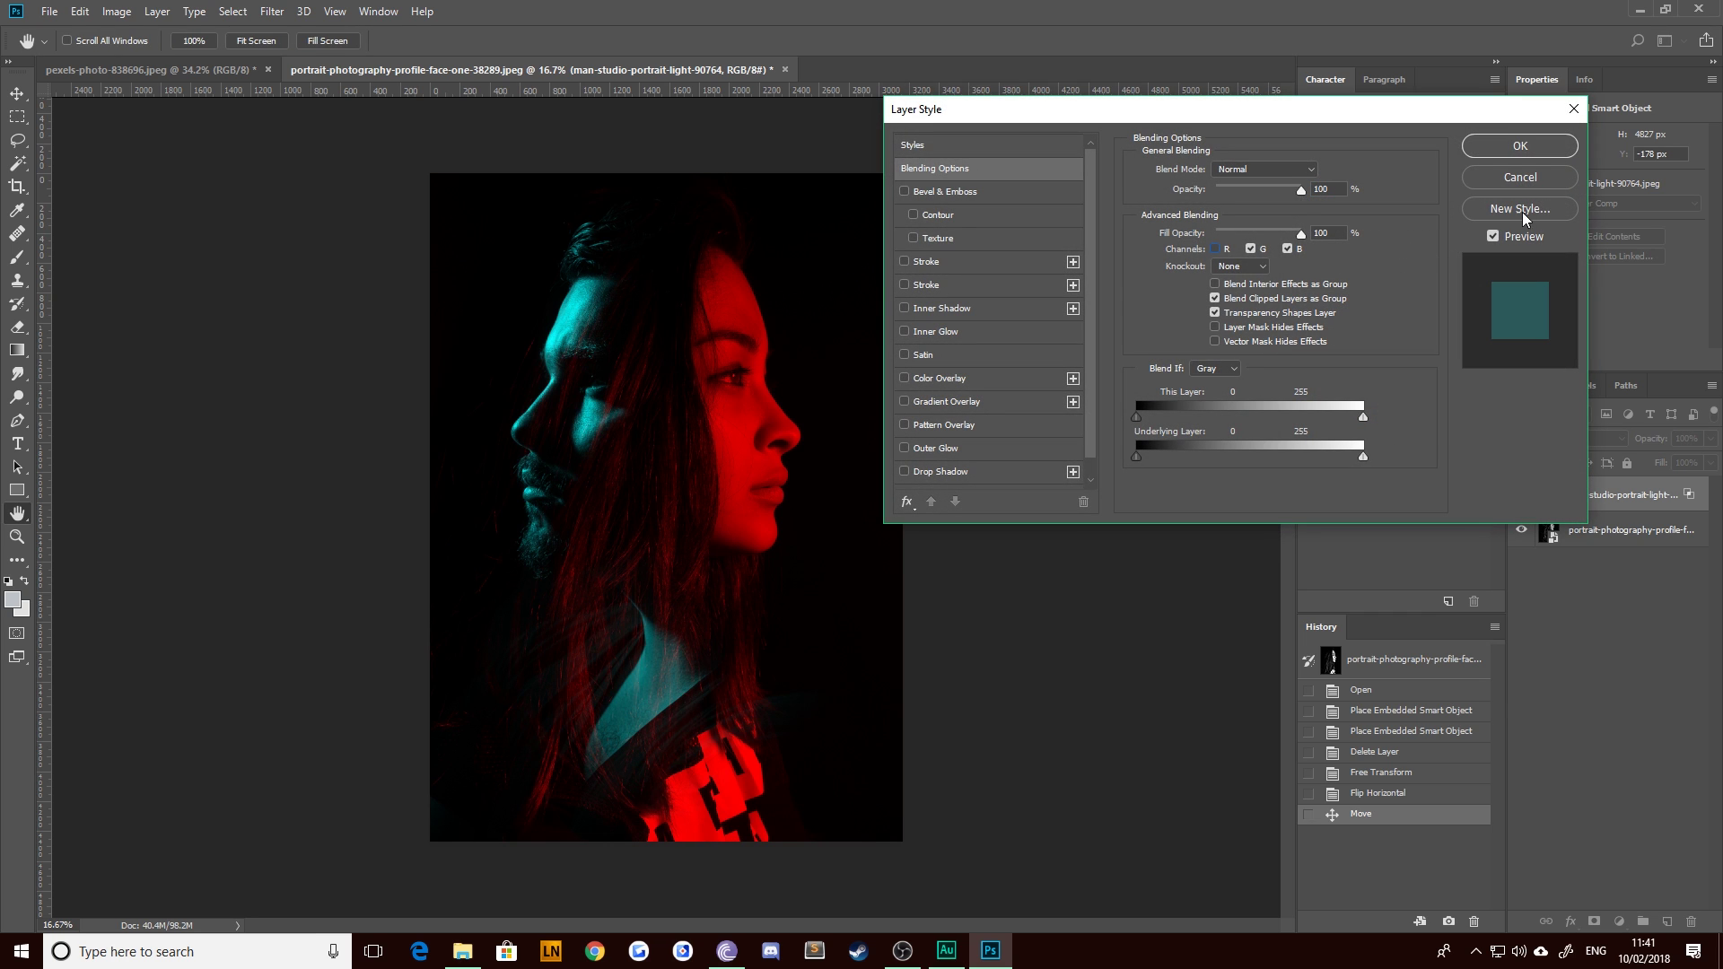
pyautogui.click(1513, 149)
pyautogui.doubleClick(1699, 536)
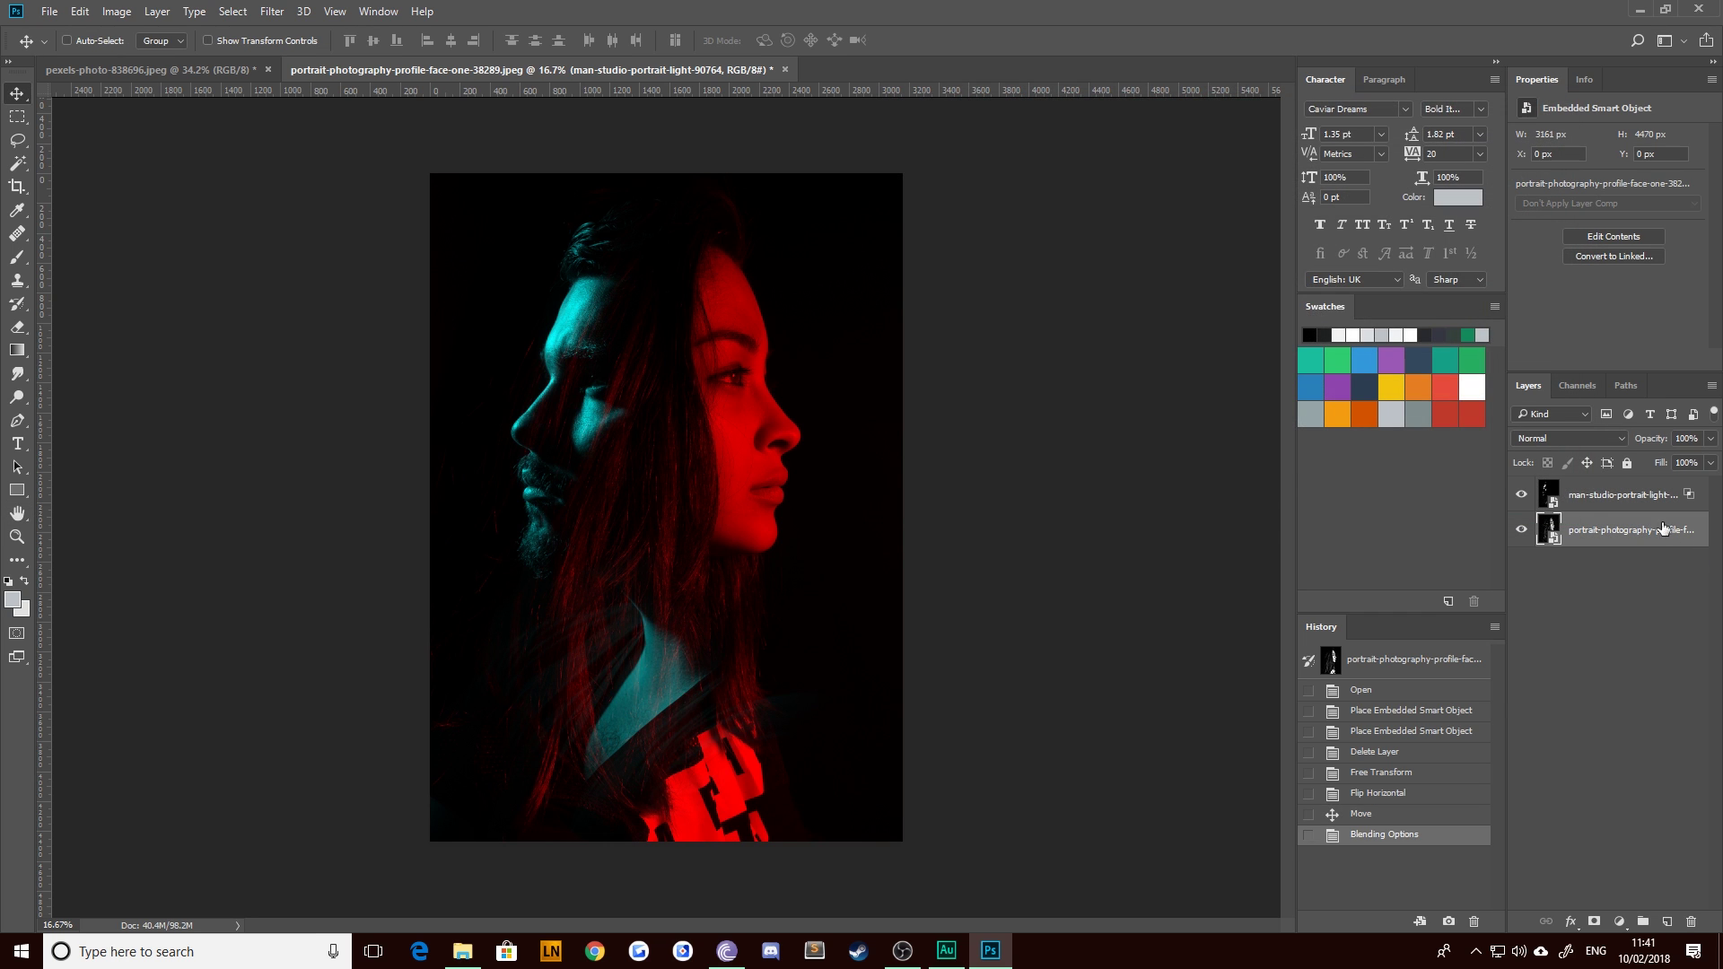
pyautogui.click(1252, 250)
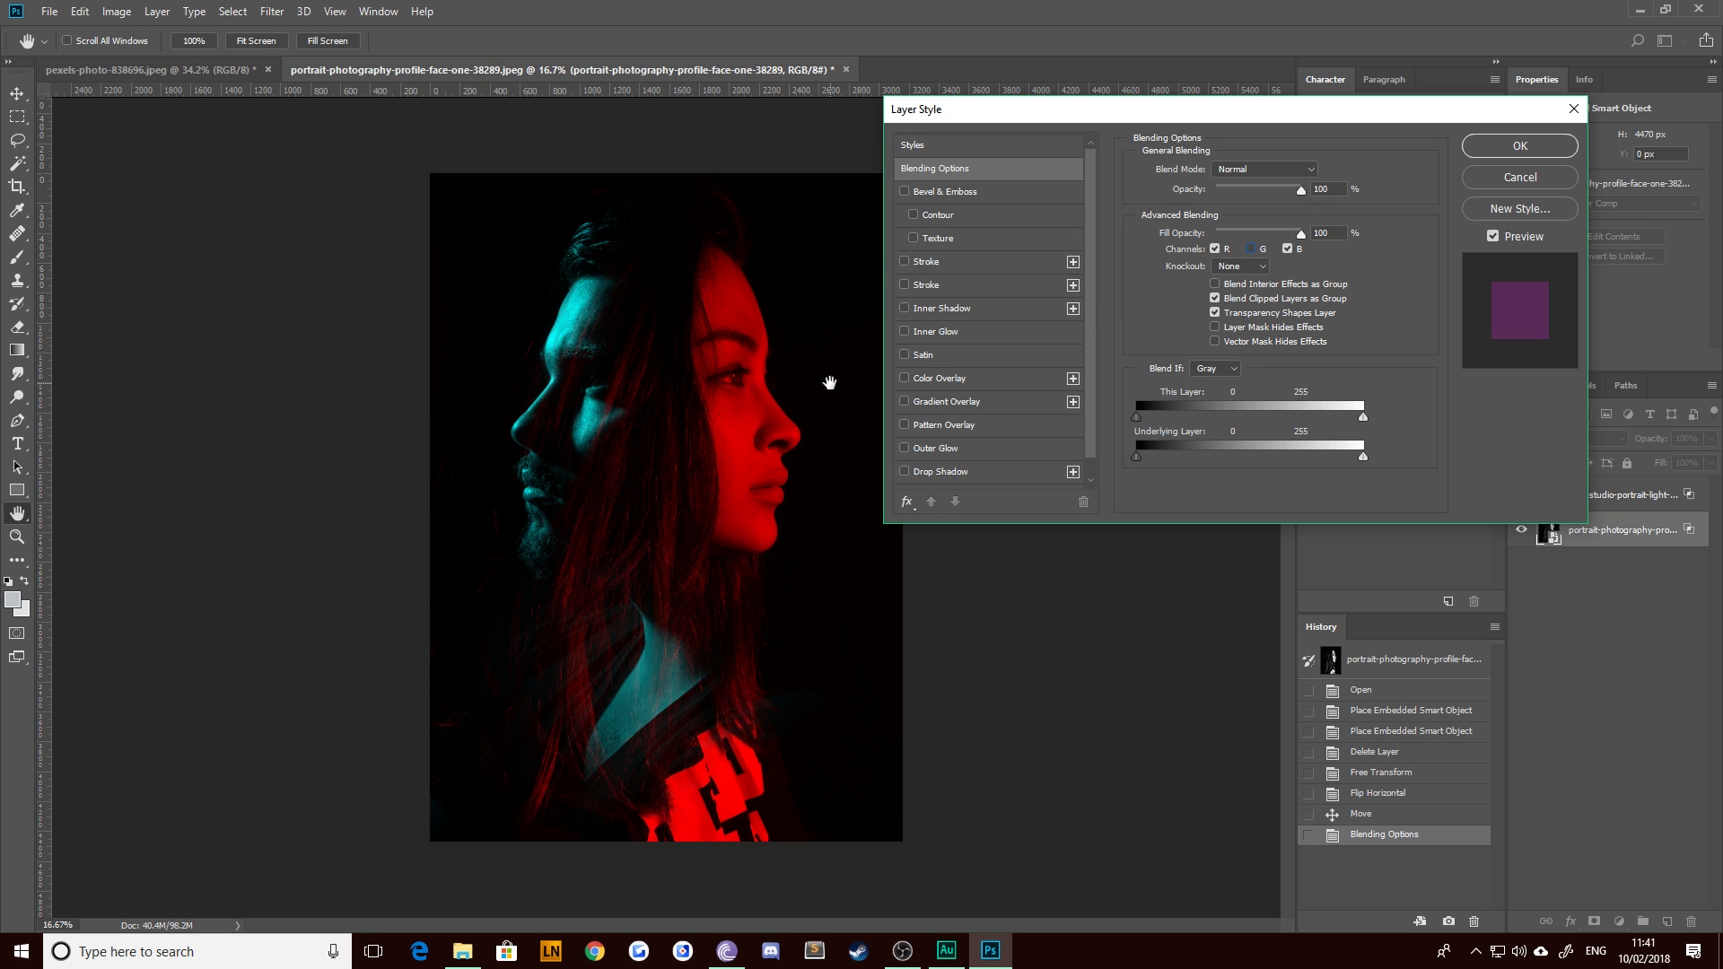
pyautogui.click(1545, 147)
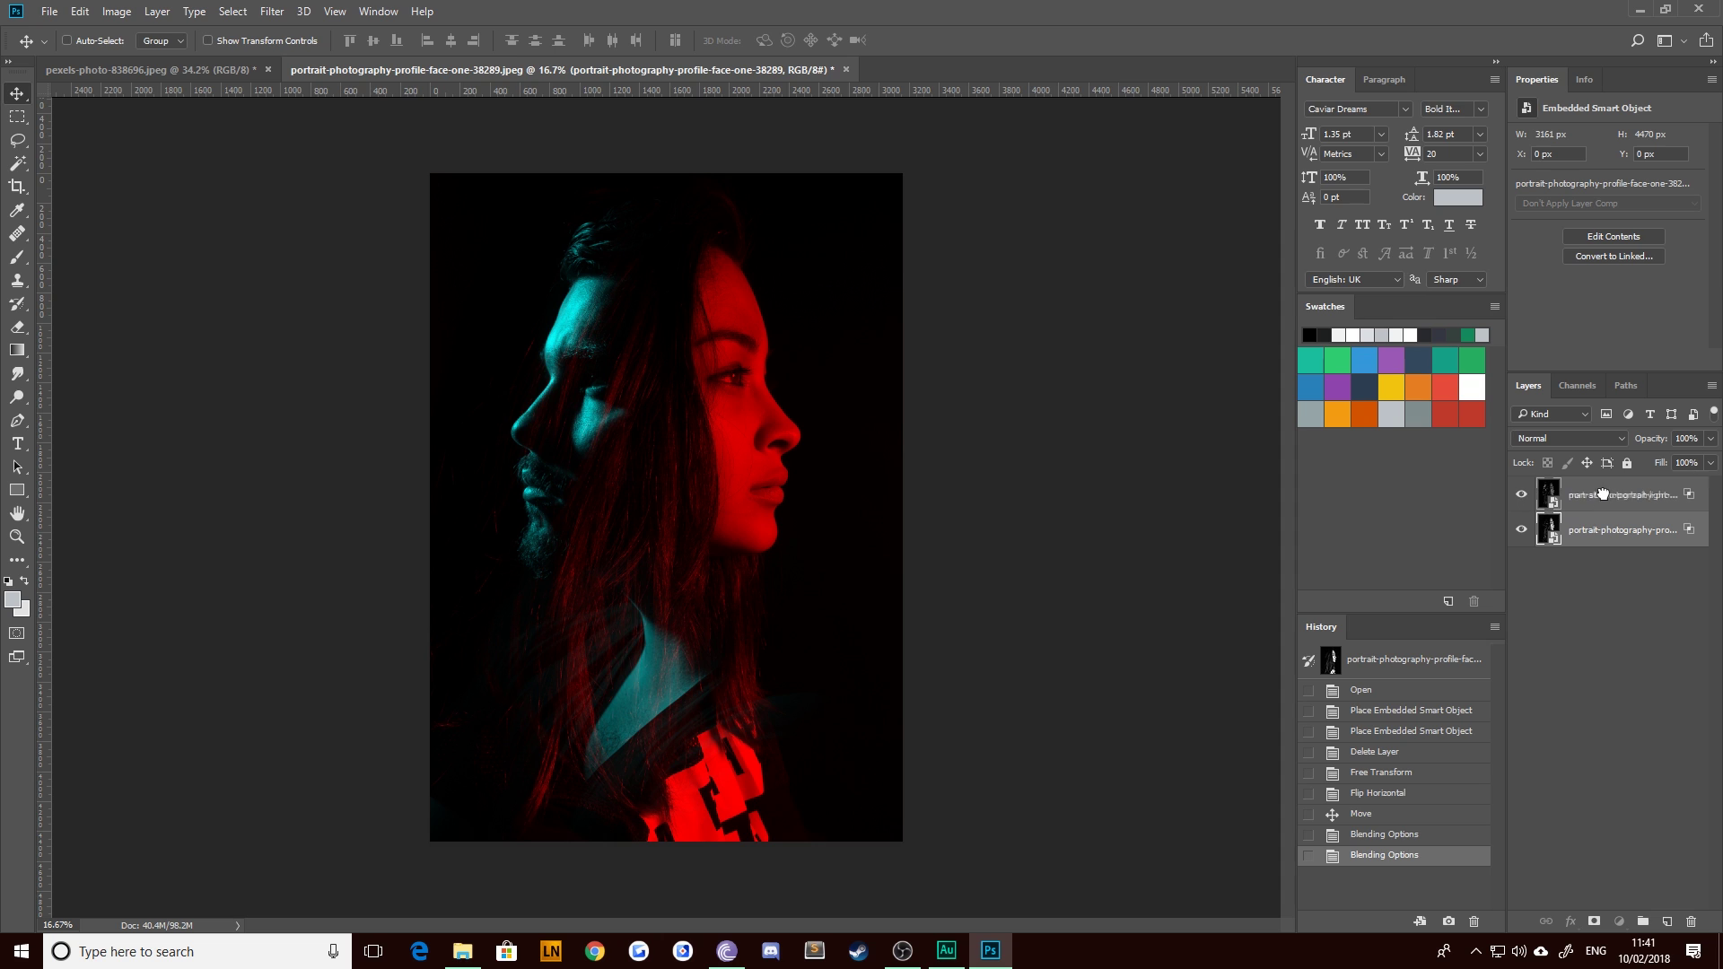
pyautogui.hotkey('ctrl', ']')
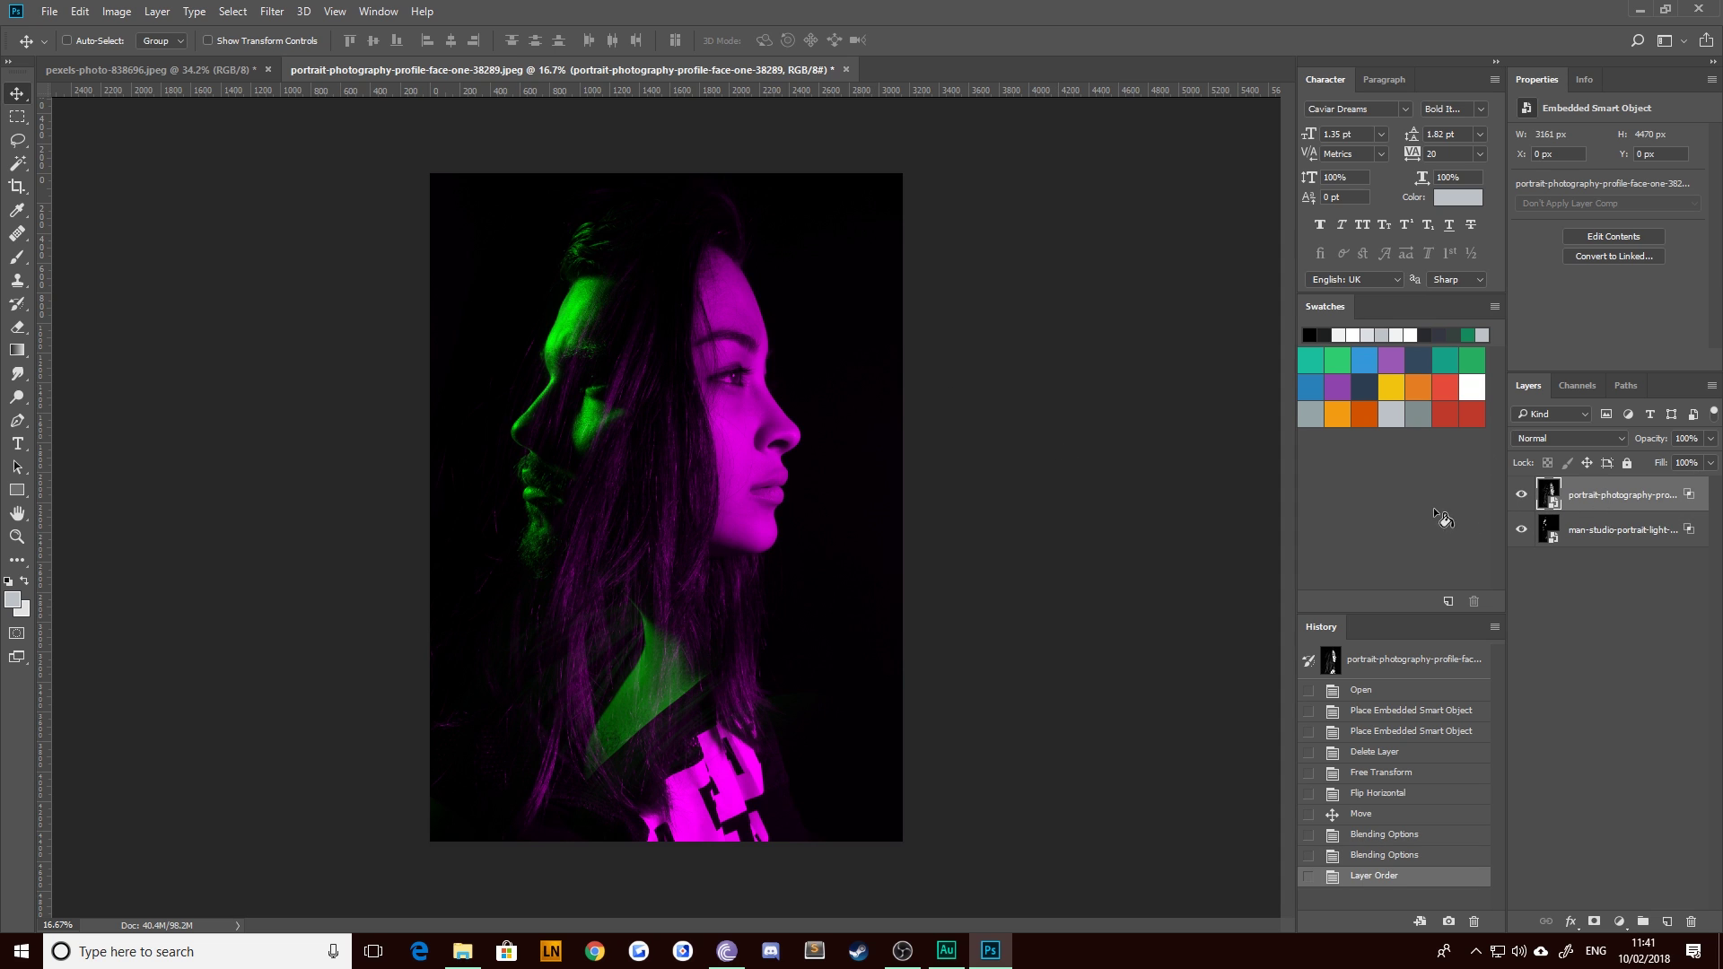
# Review the blending options of both portrait layers without changing them
pyautogui.doubleClick(1686, 515)
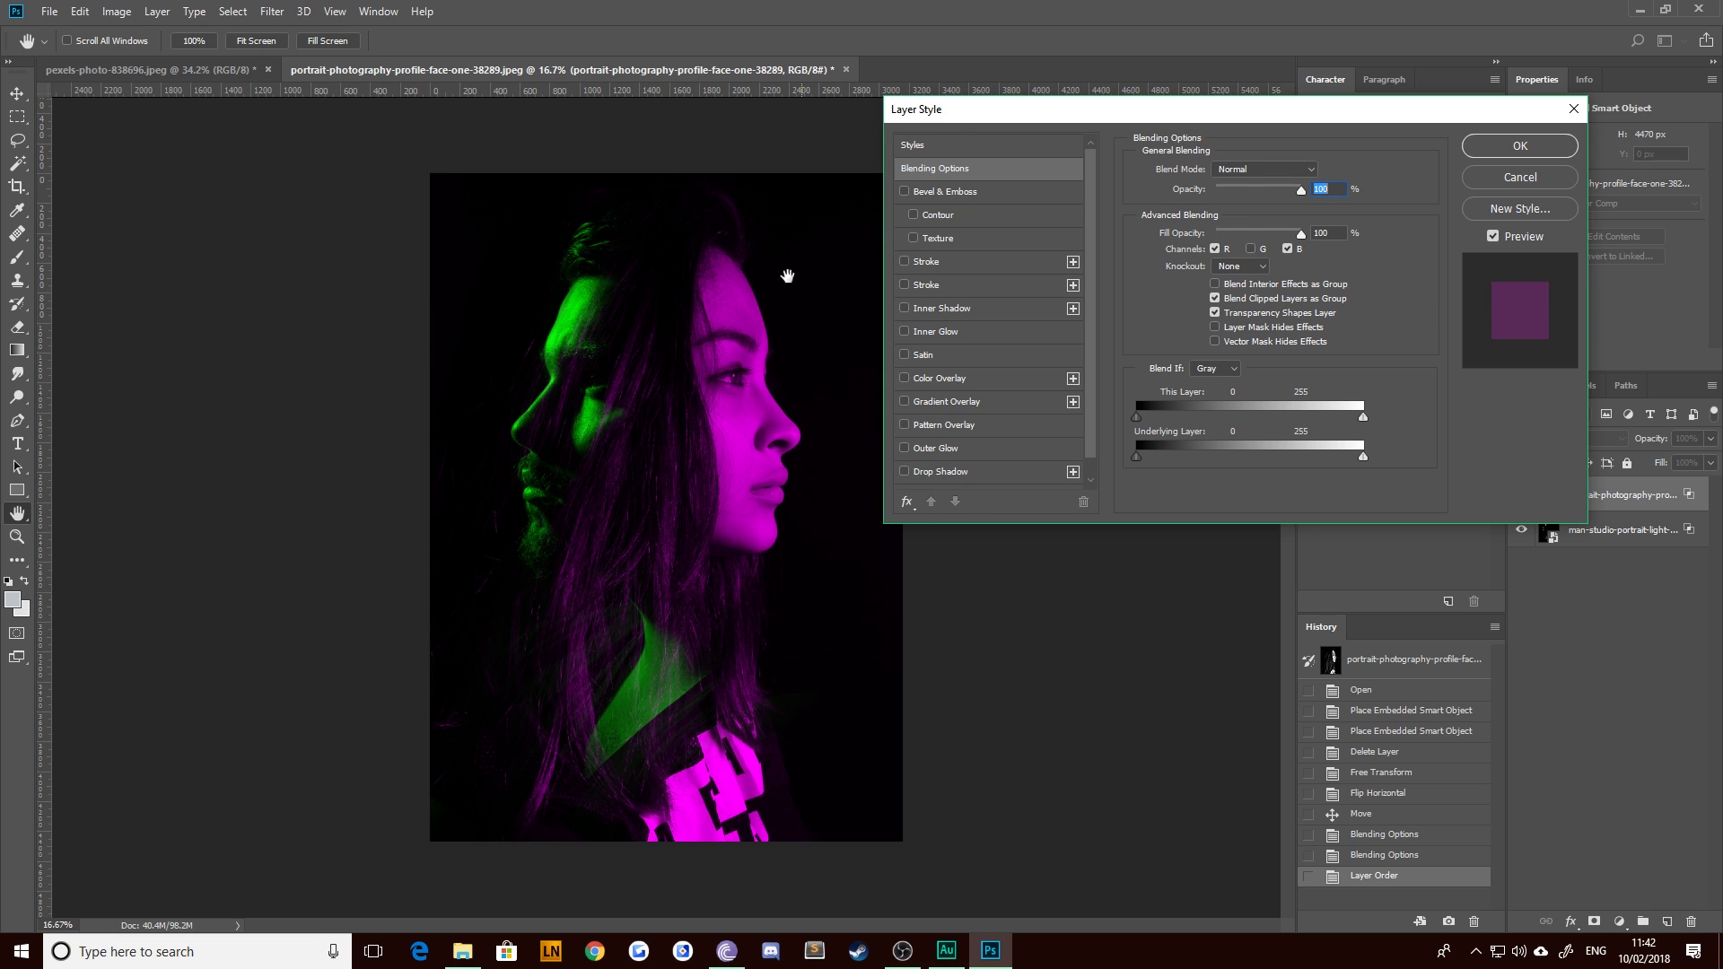
pyautogui.click(1526, 149)
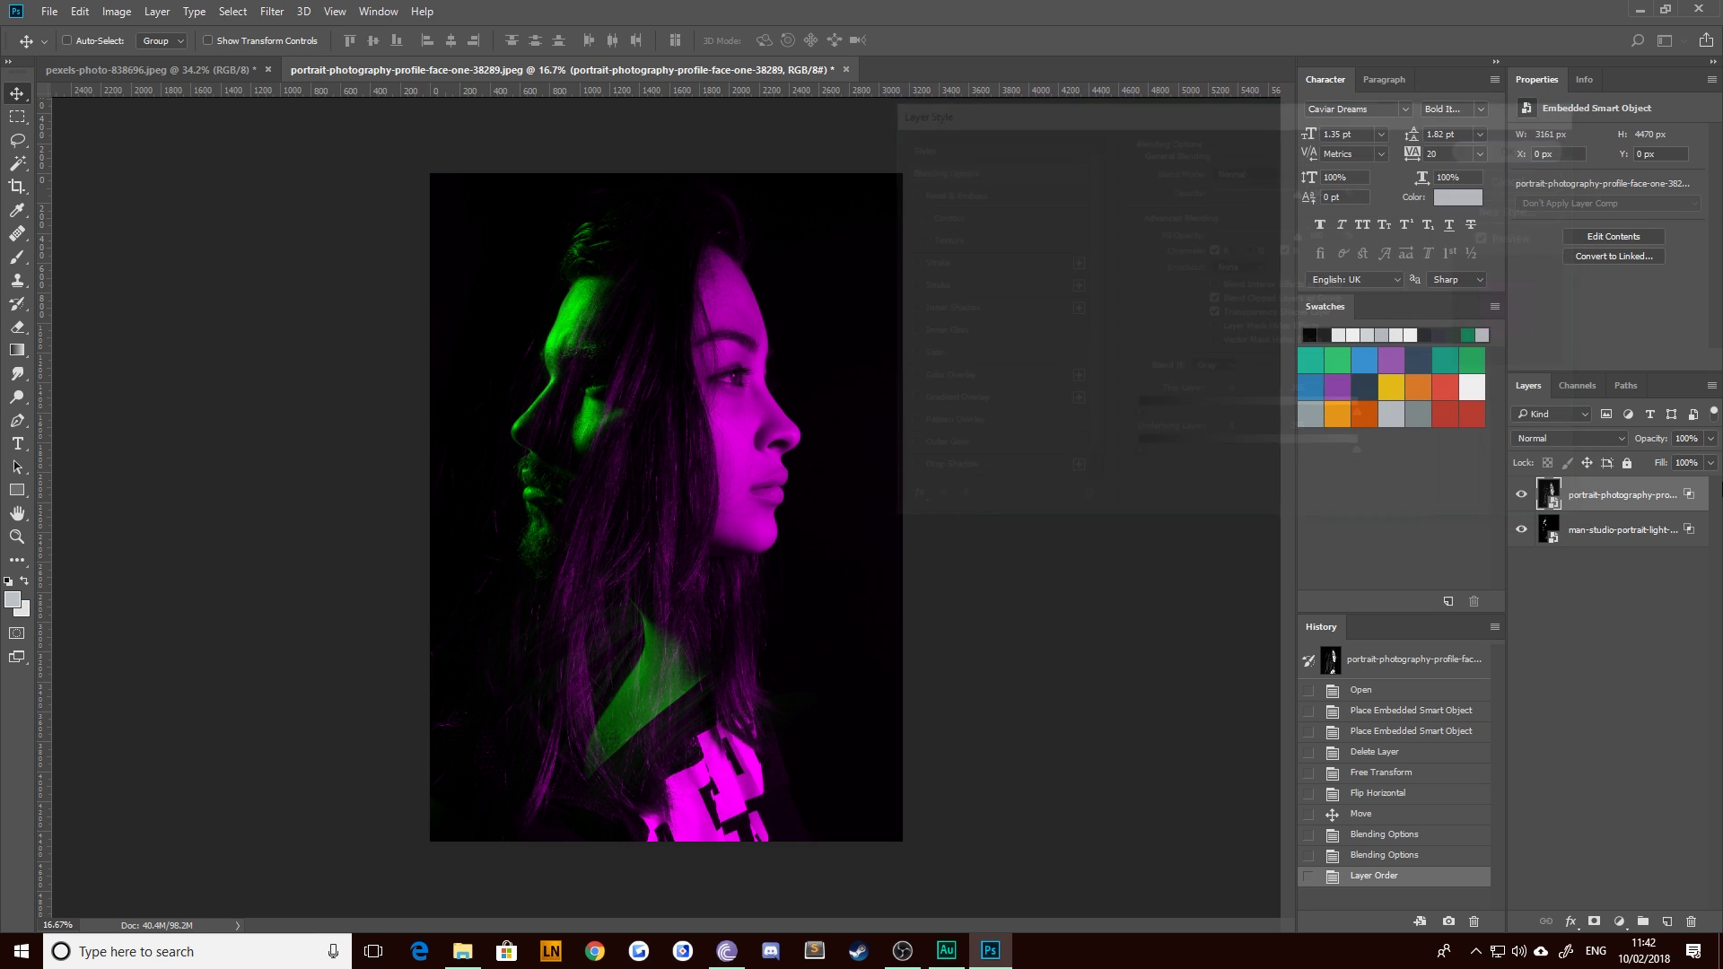
pyautogui.click(1670, 542)
pyautogui.doubleClick(1670, 542)
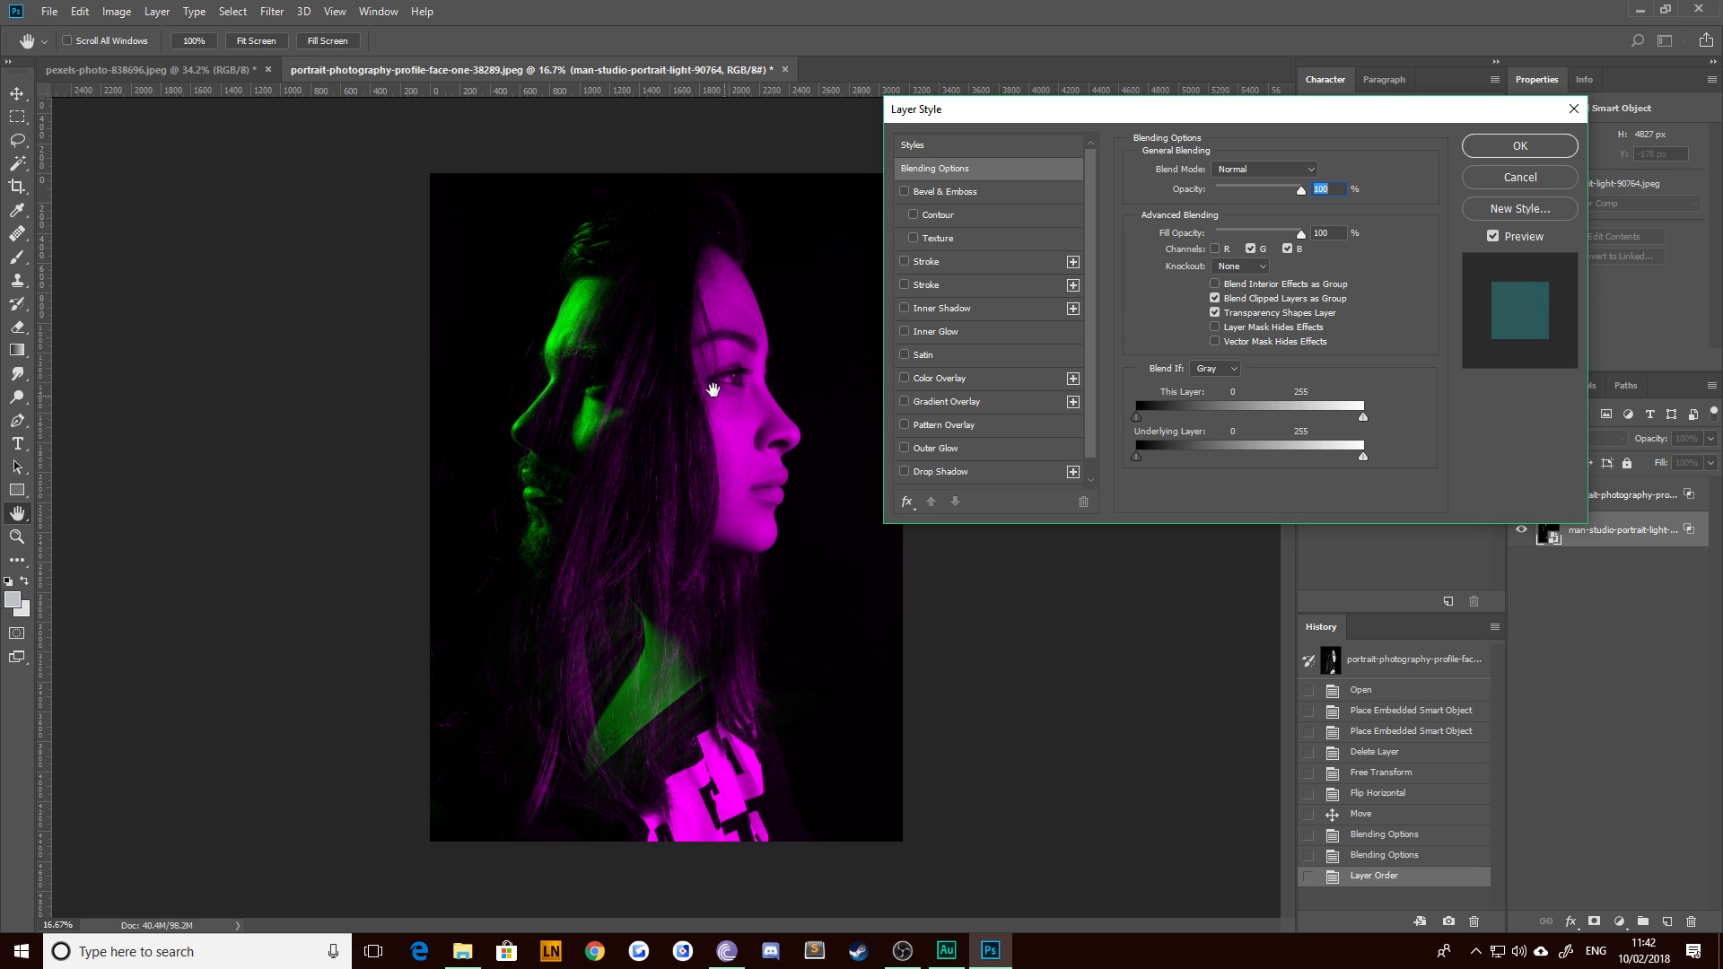
pyautogui.click(1495, 150)
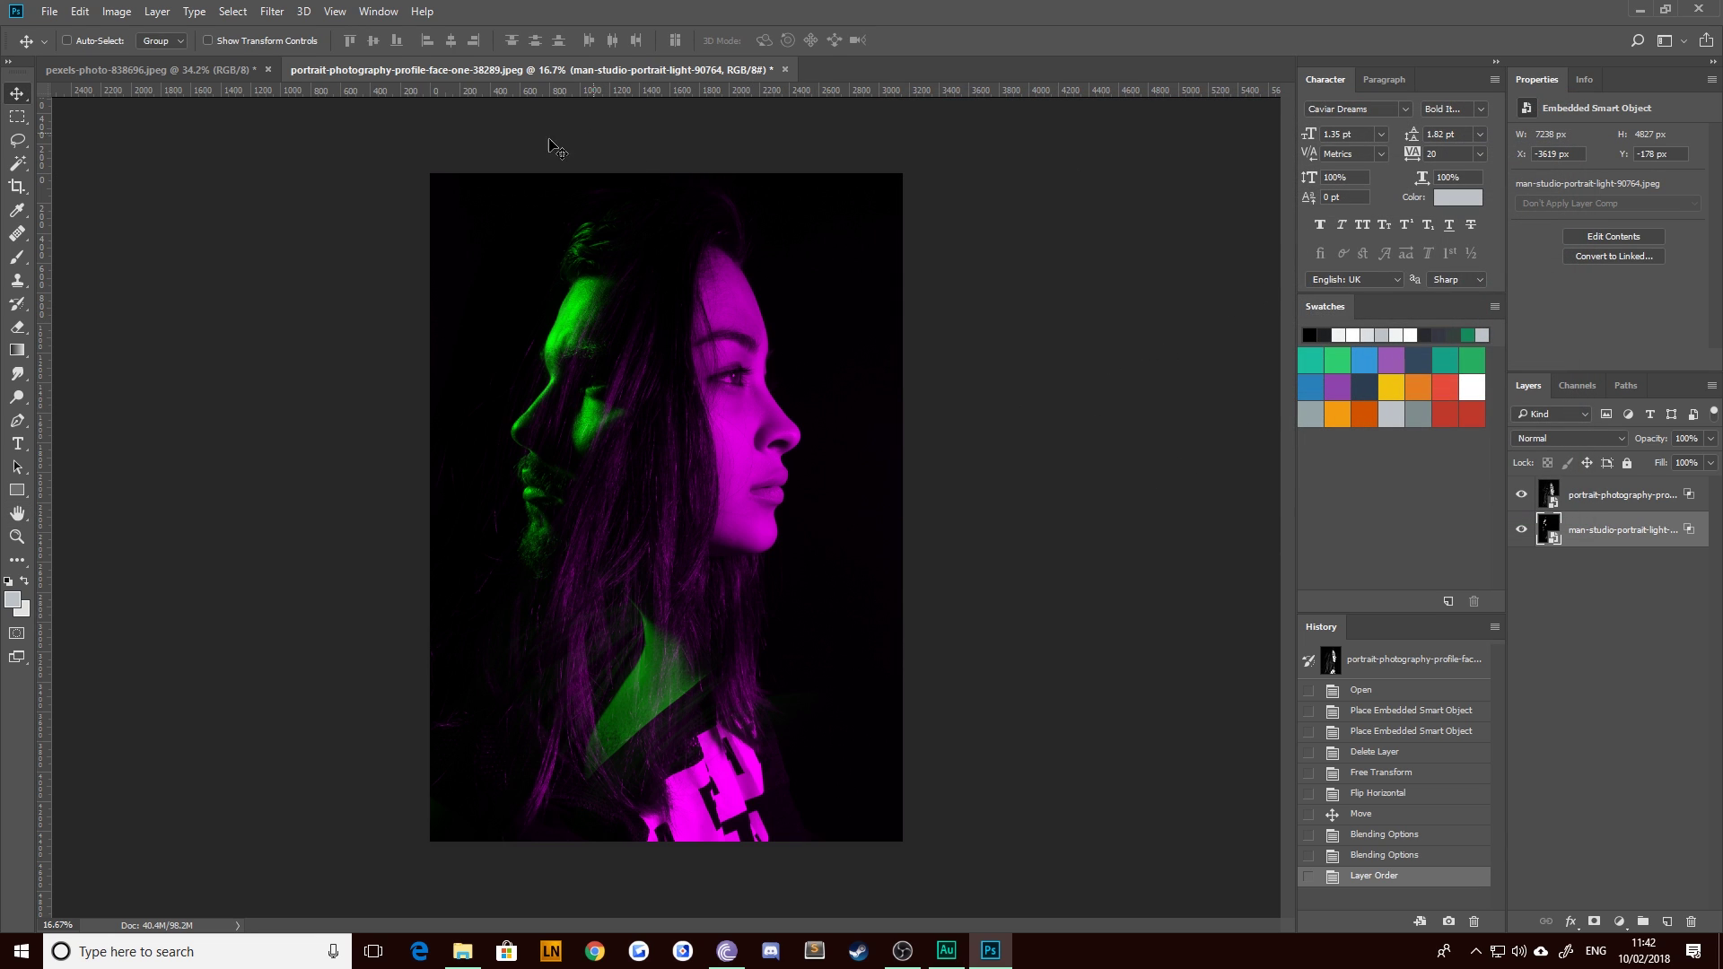
# Shift the woman's portrait right to about X 214 px, away from the man's profile
pyautogui.click(1579, 494)
pyautogui.moveTo(675, 447); pyautogui.dragTo(697, 445)
pyautogui.click(1607, 537)
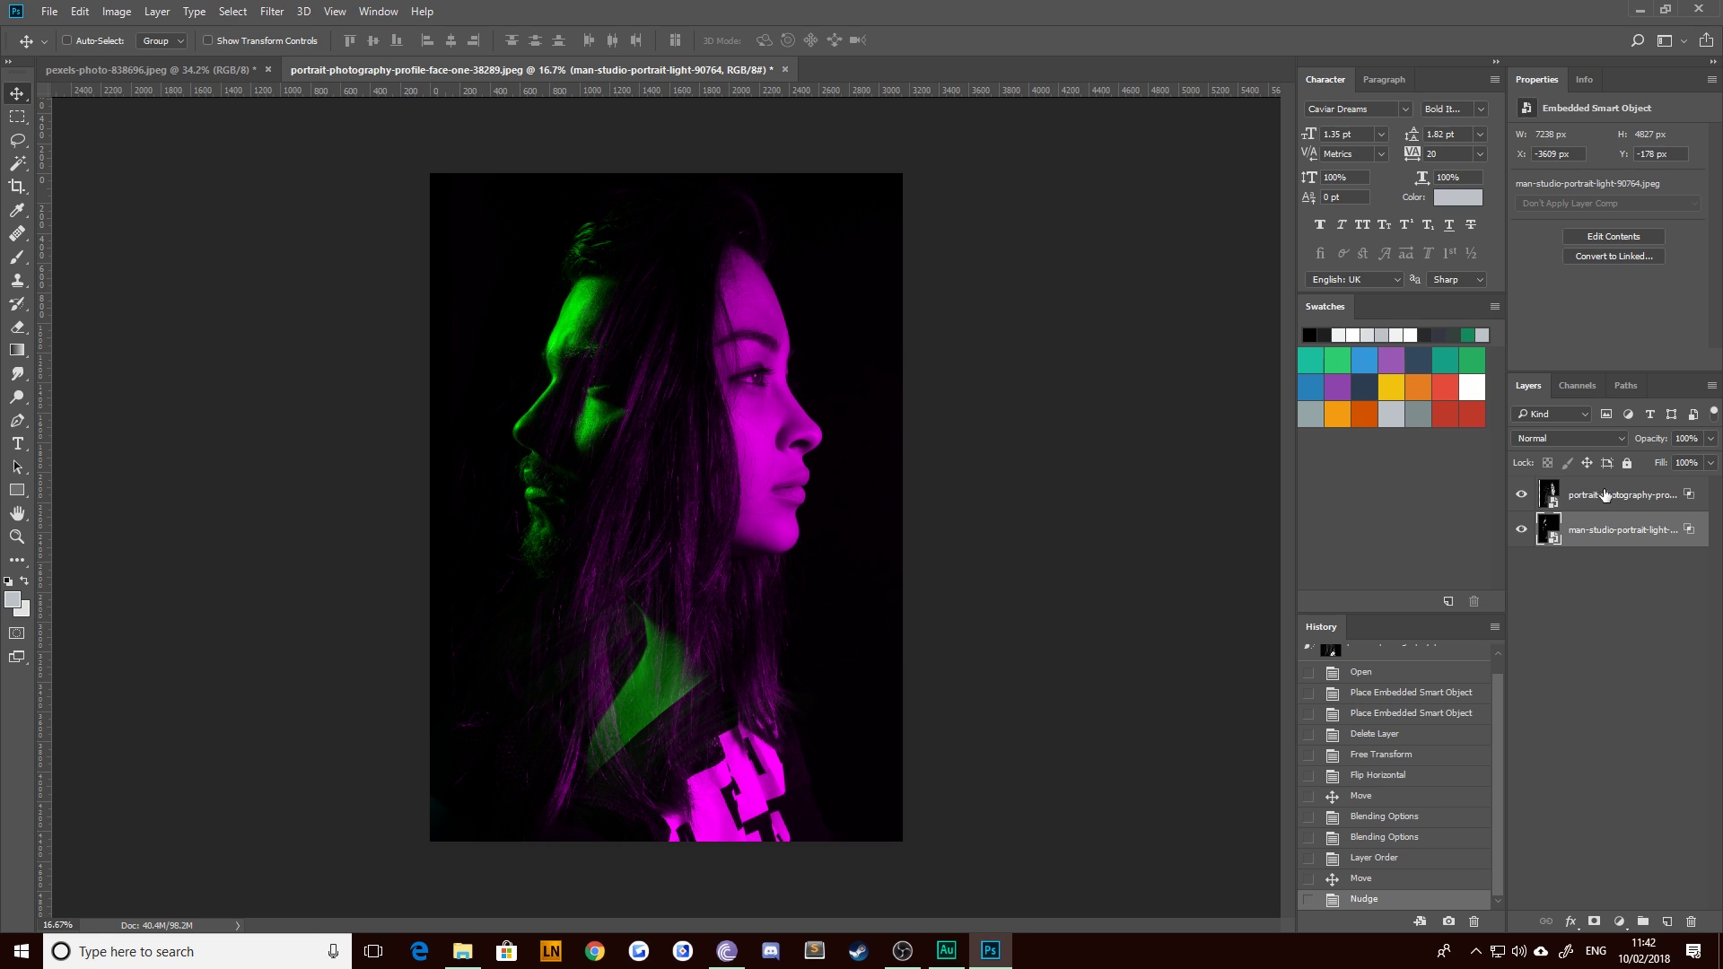
pyautogui.click(1596, 493)
pyautogui.hotkey('shift', 'Right')
pyautogui.hotkey('shift', 'Right')
pyautogui.hotkey('shift', 'Right')
pyautogui.hotkey('shift', 'Right')
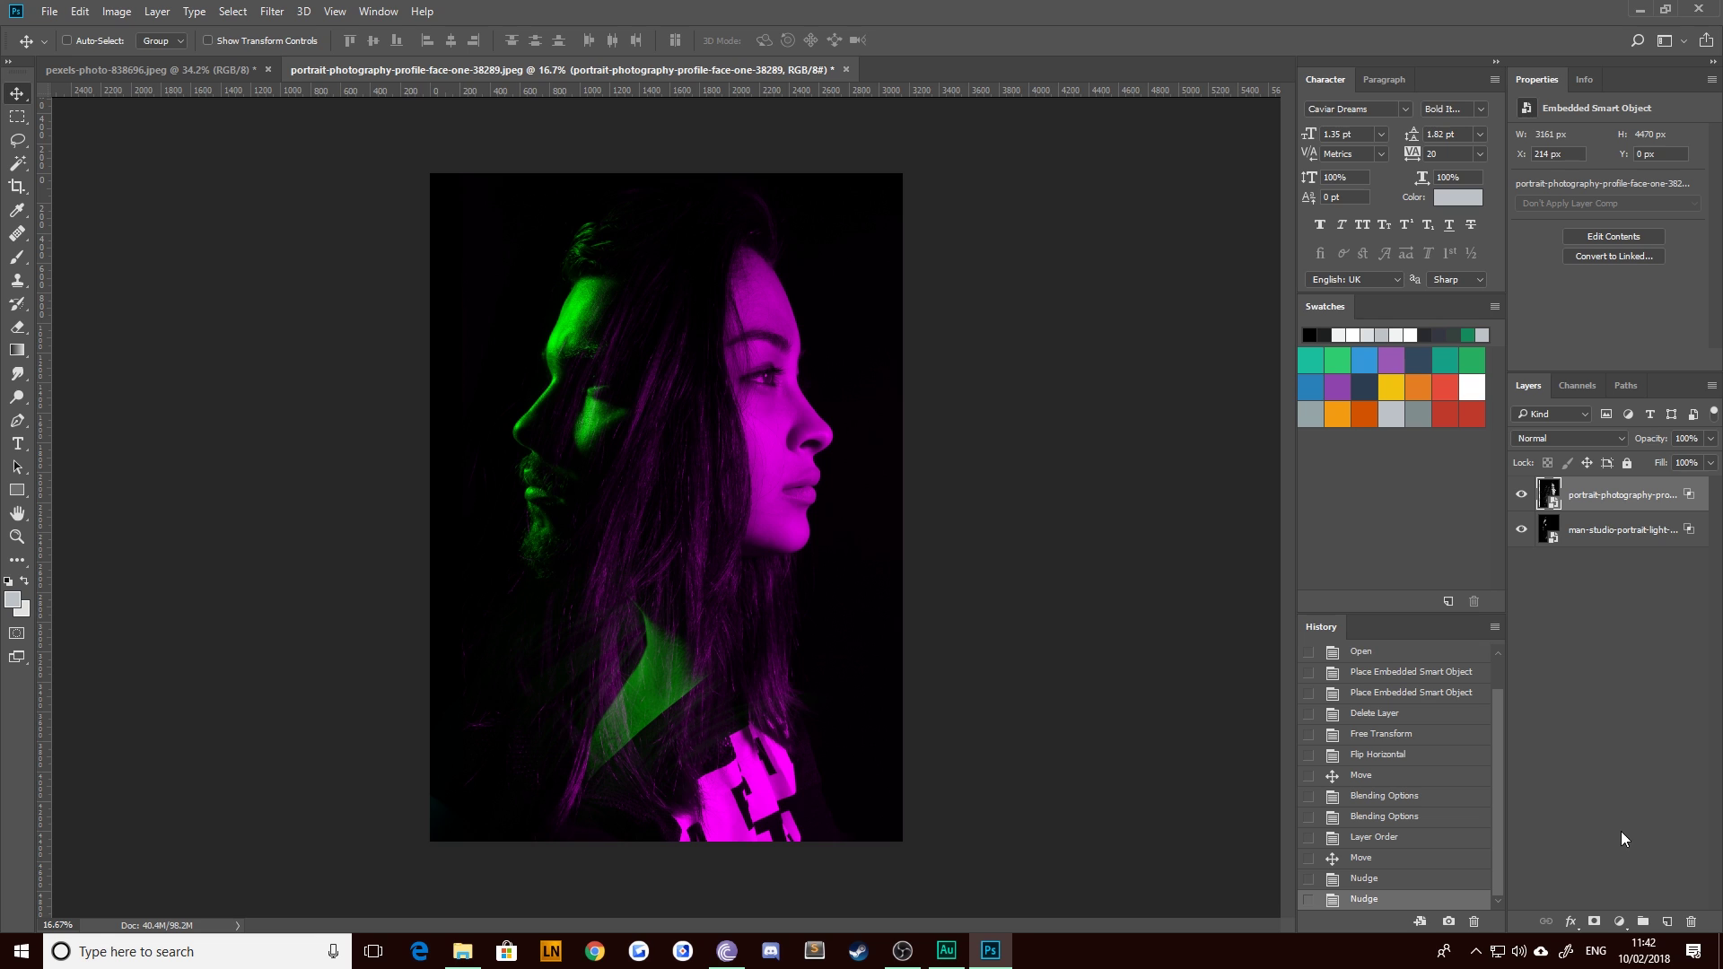
# Add a Hue/Saturation adjustment layer with Hue +22 and Saturation +7
pyautogui.click(1619, 922)
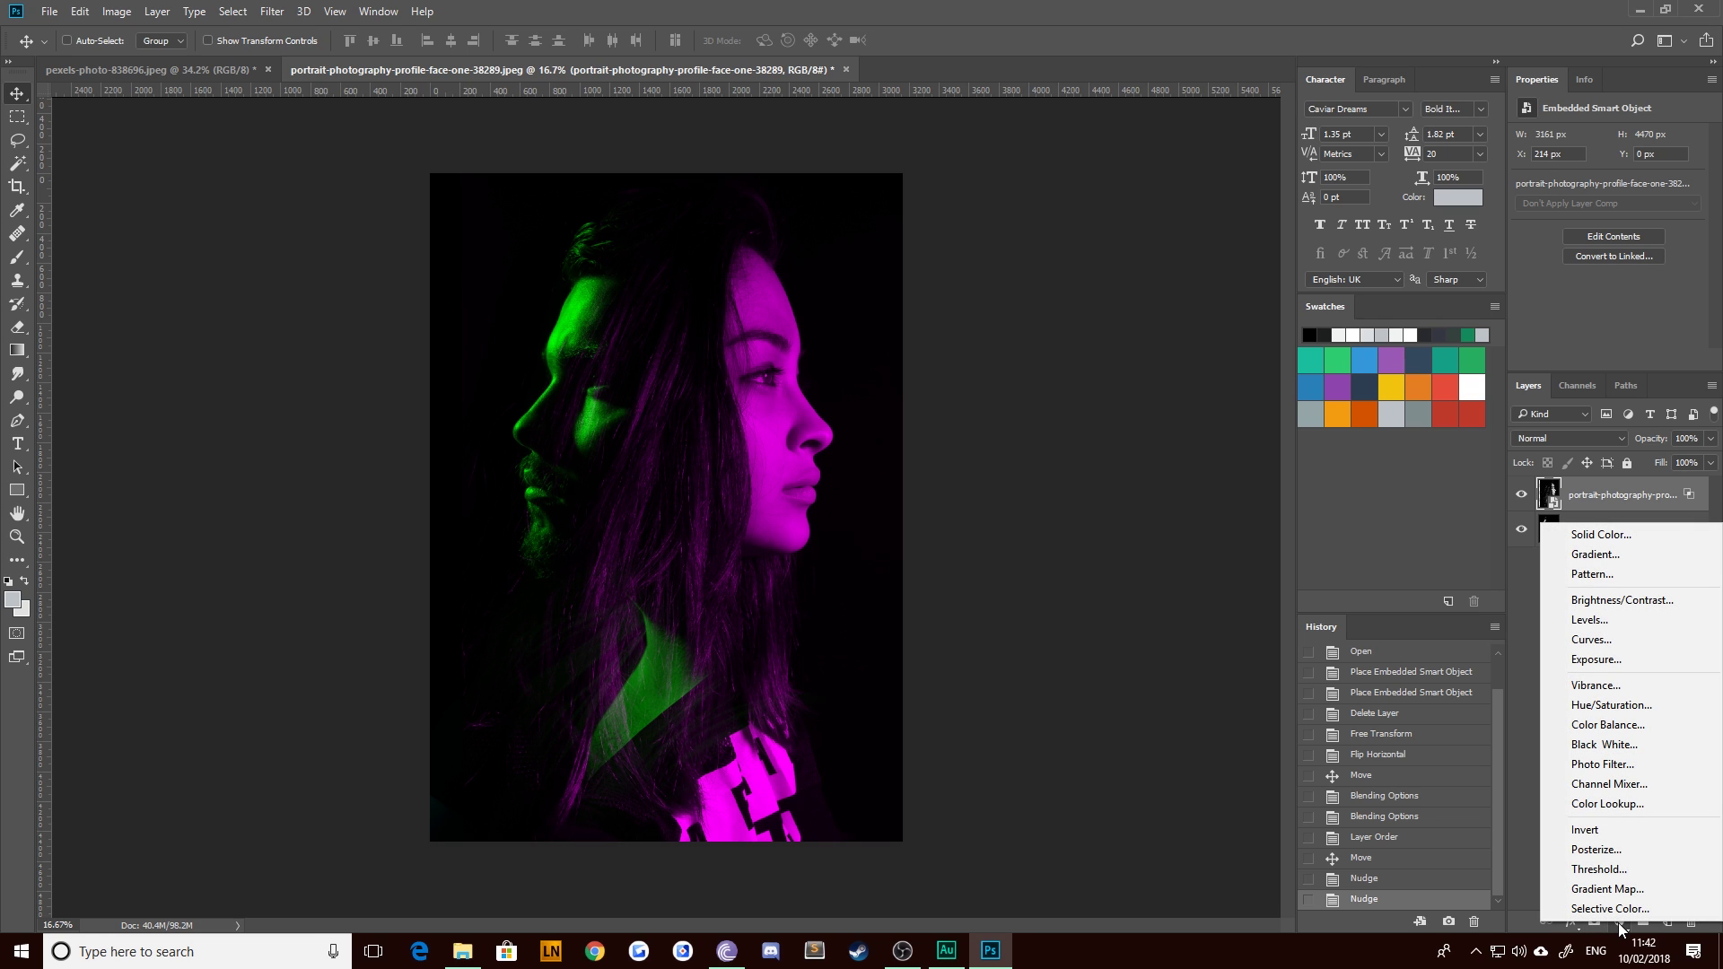
pyautogui.click(1579, 704)
pyautogui.moveTo(1607, 204)
pyautogui.mouseDown()
pyautogui.moveTo(1680, 212)
pyautogui.moveTo(1515, 215)
pyautogui.moveTo(1629, 223)
pyautogui.mouseUp()
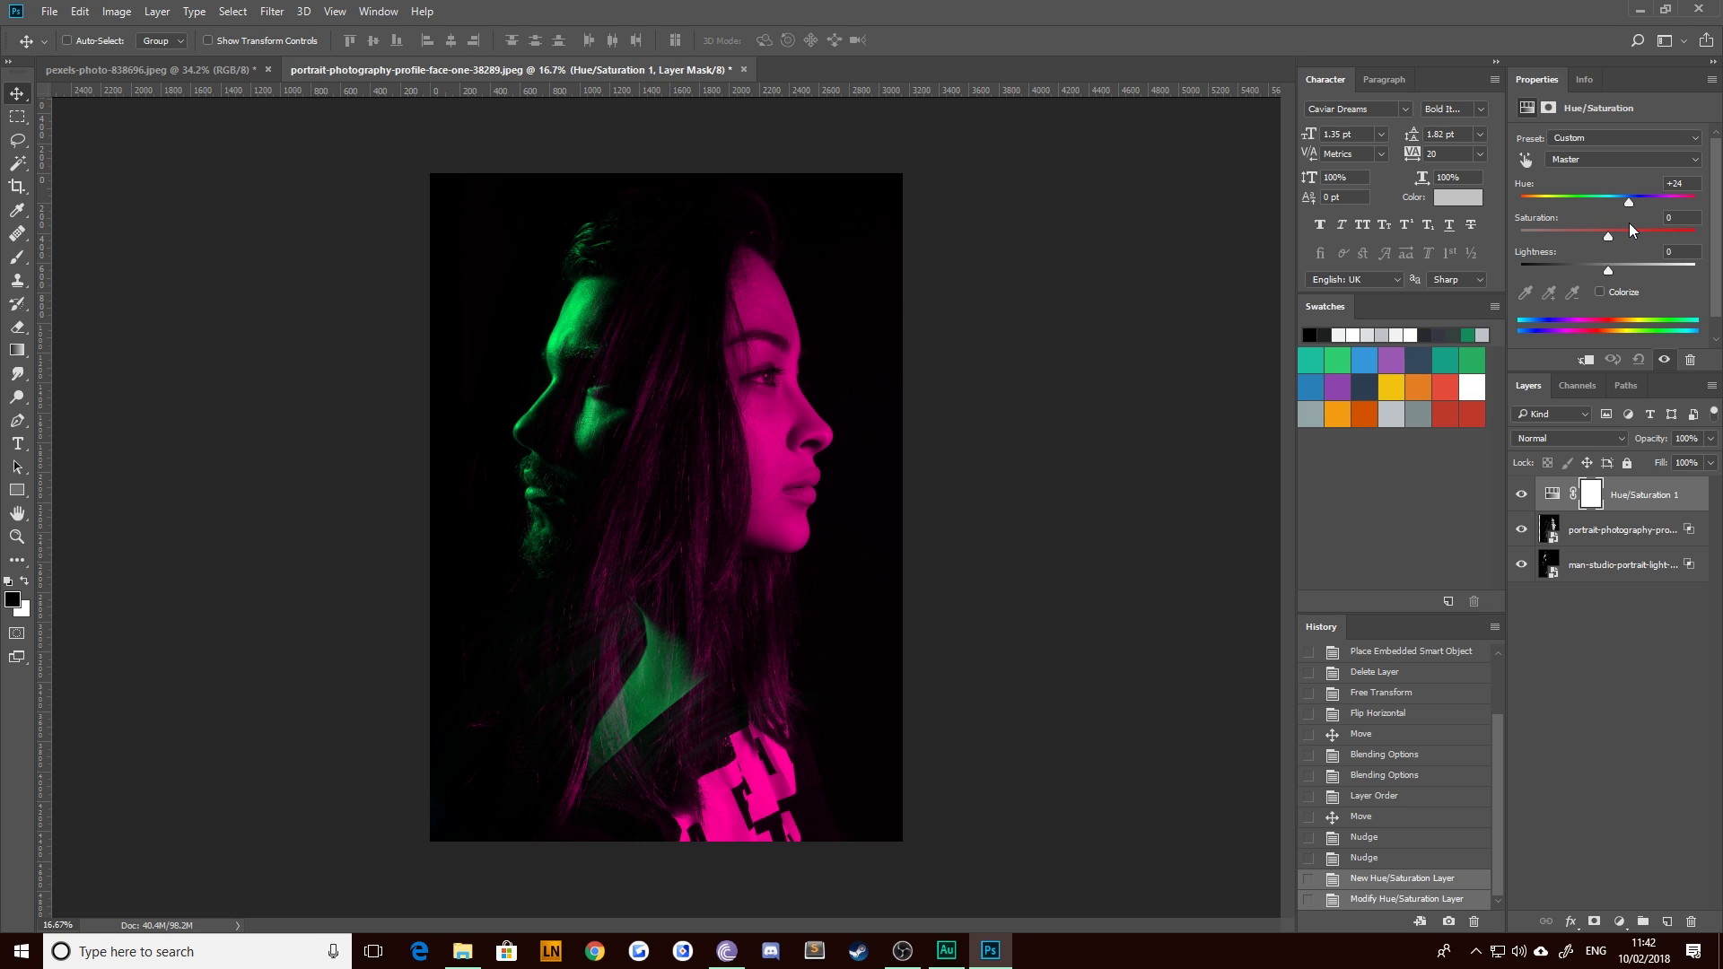
pyautogui.moveTo(1610, 234); pyautogui.dragTo(1614, 235)
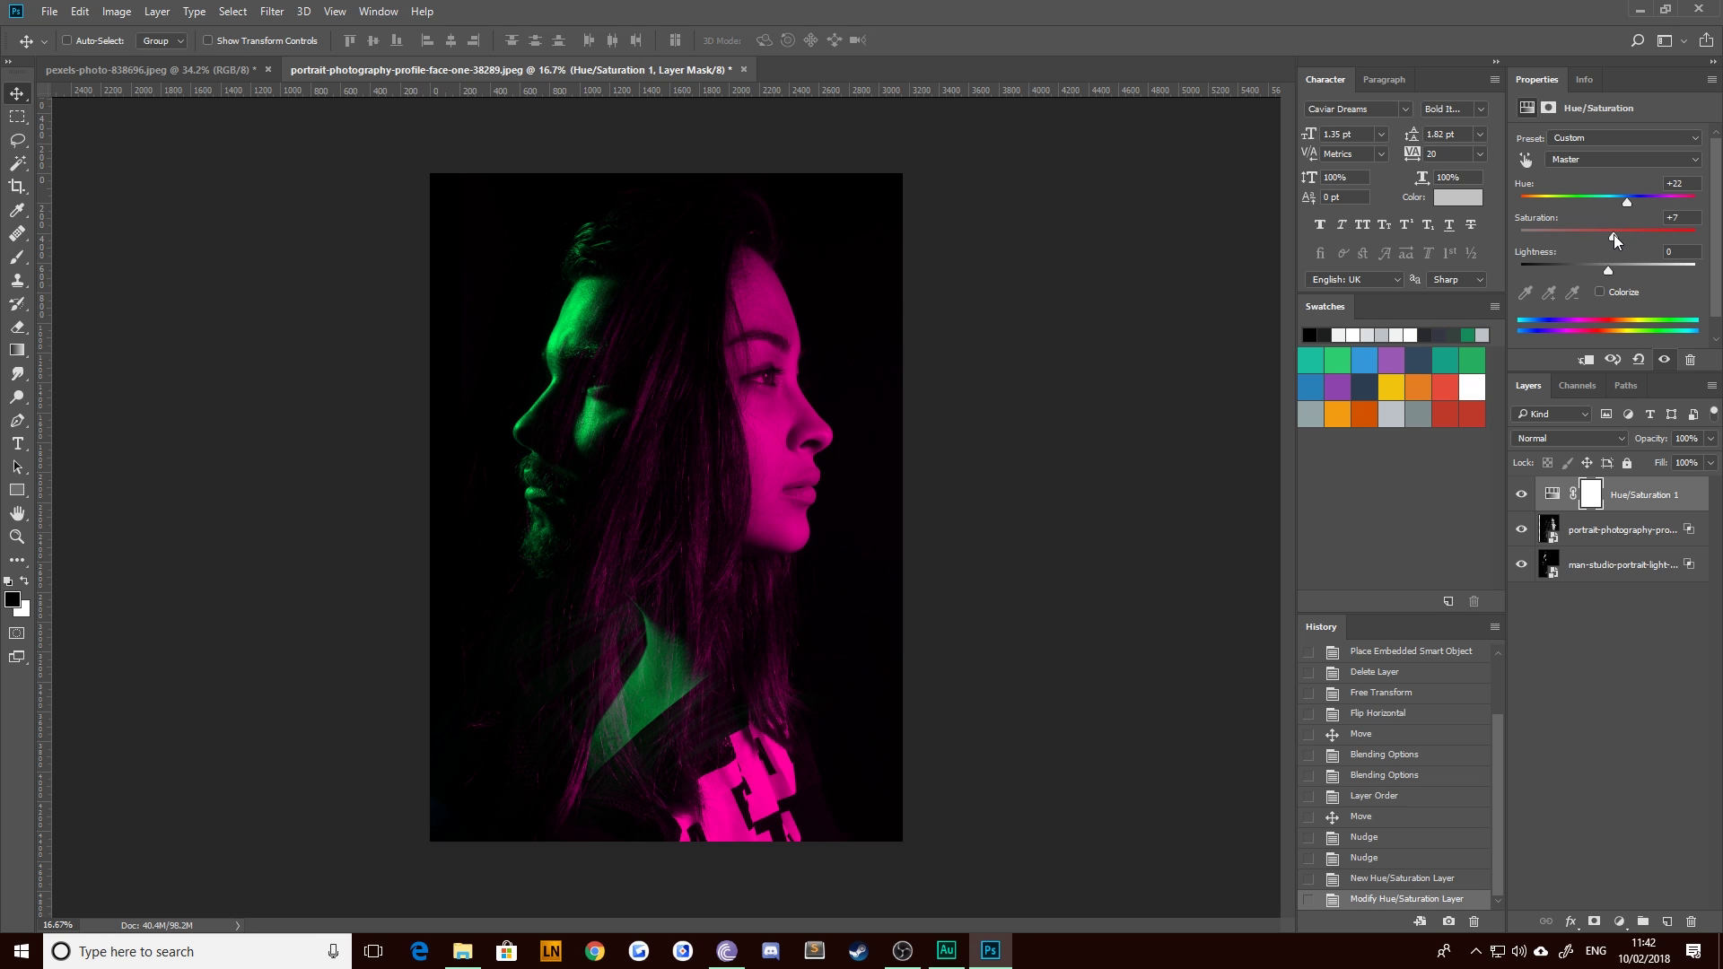
pyautogui.click(1621, 922)
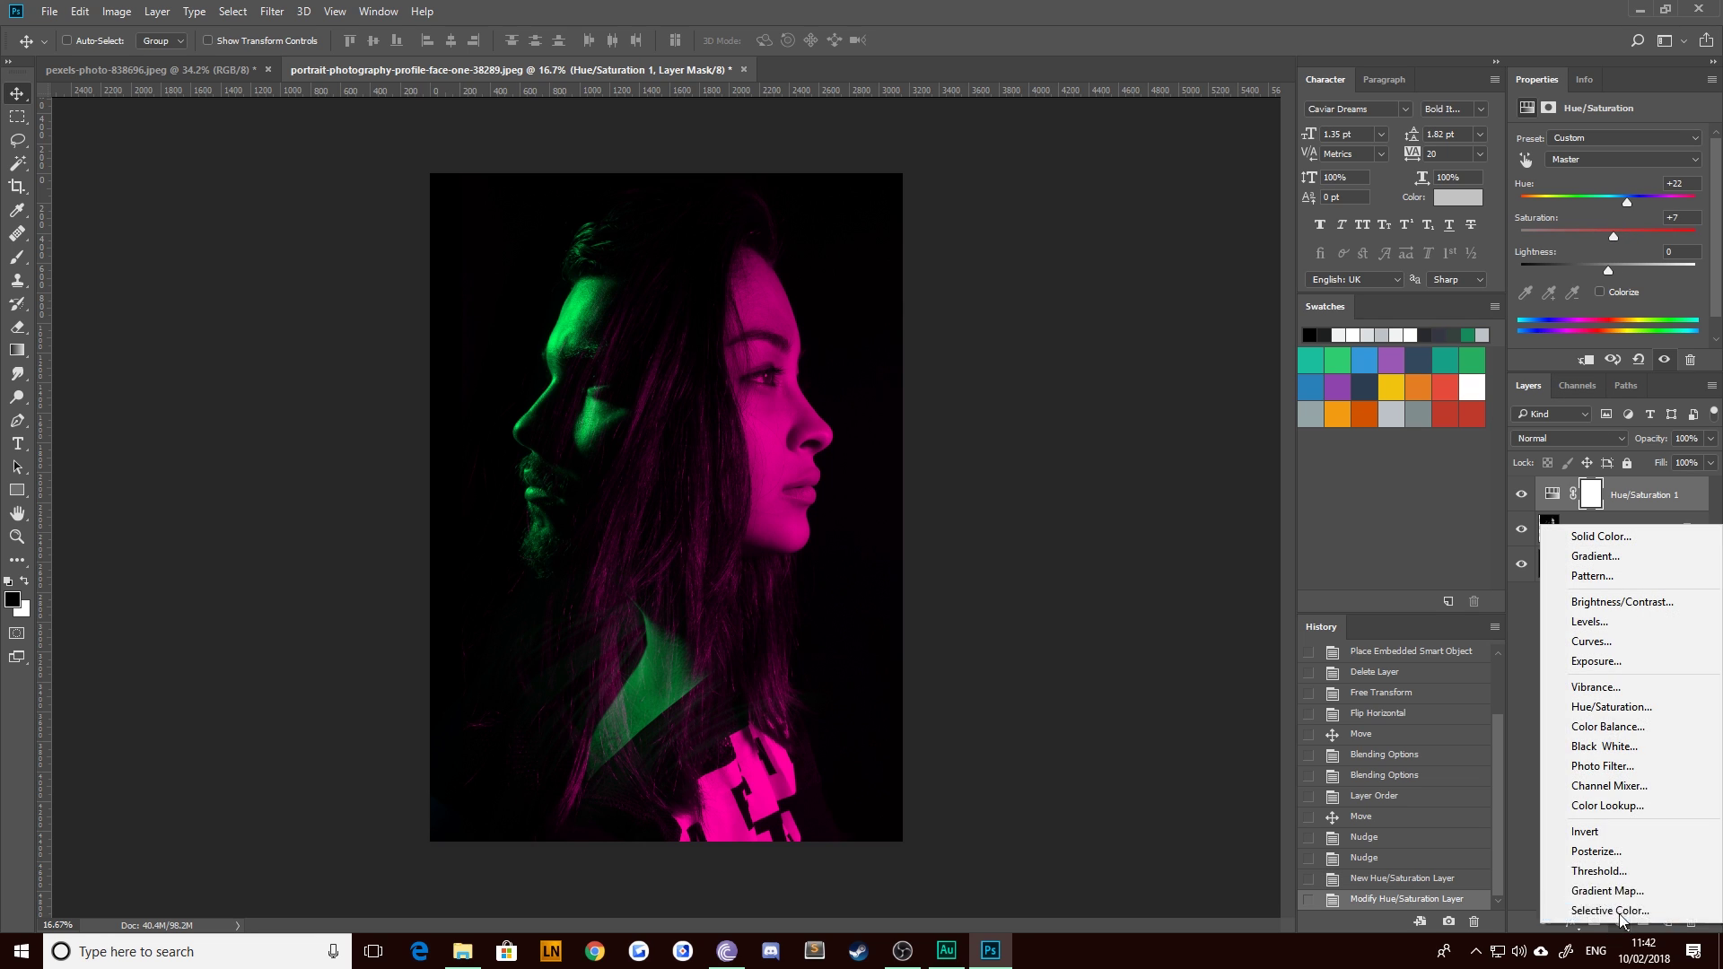
# Add a Curves adjustment layer and bend its RGB curve into a contrast S-curve
pyautogui.click(1608, 661)
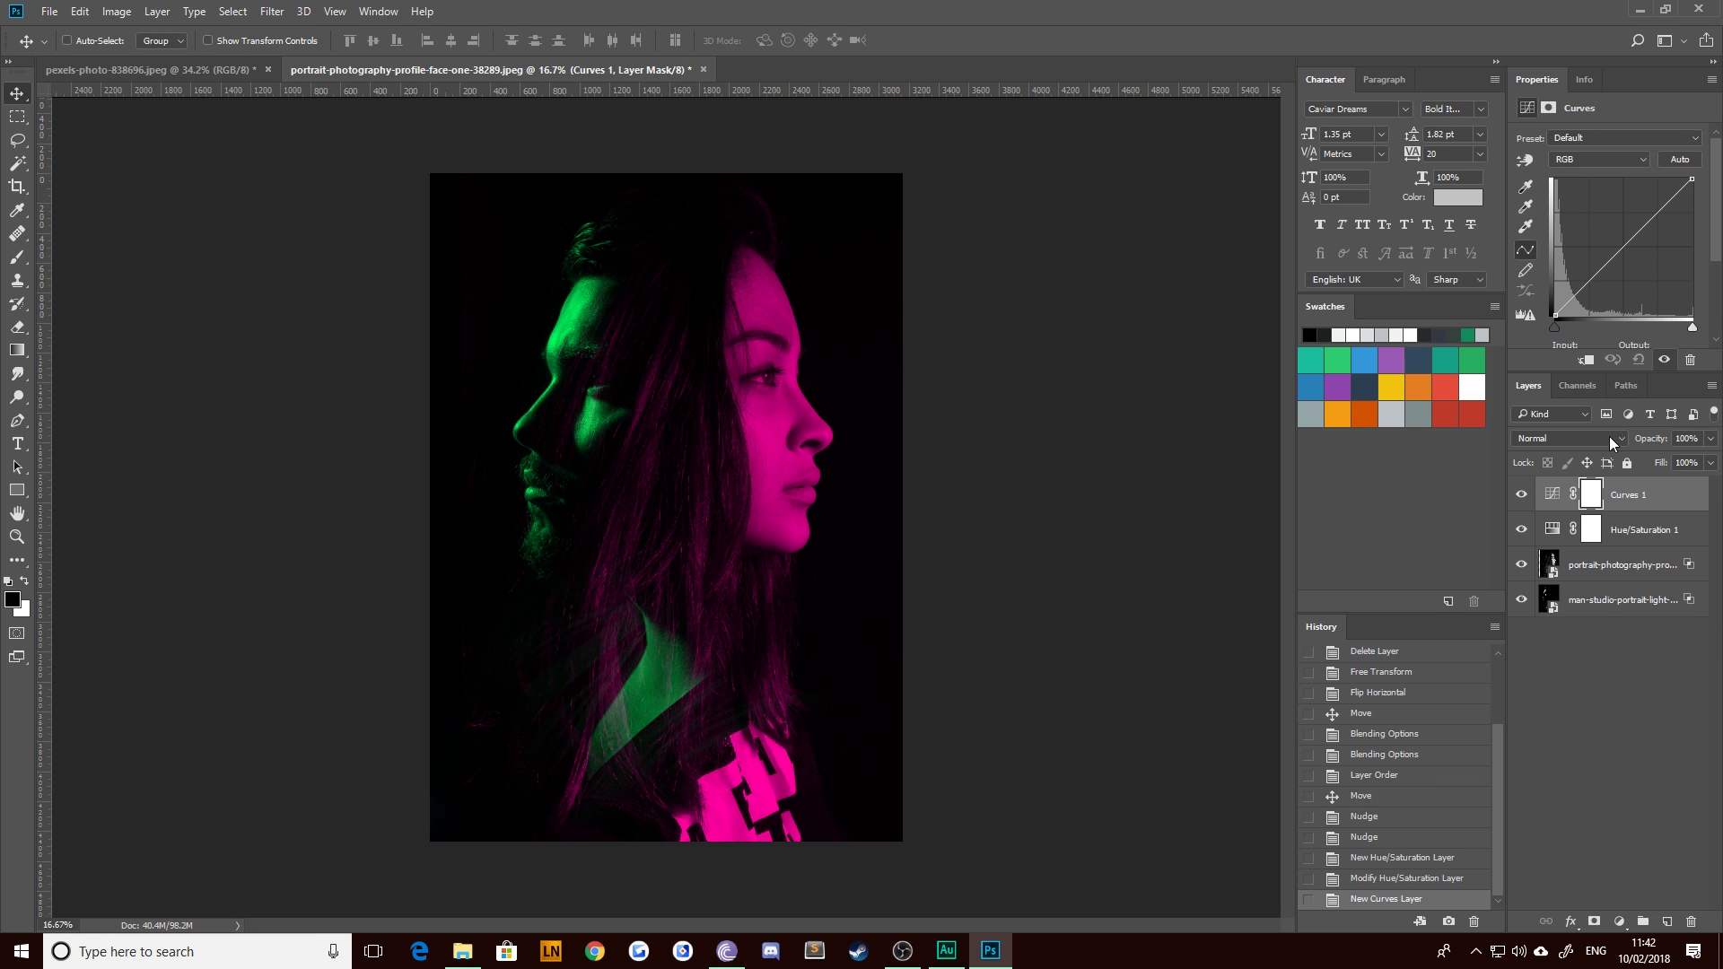
pyautogui.click(1586, 286)
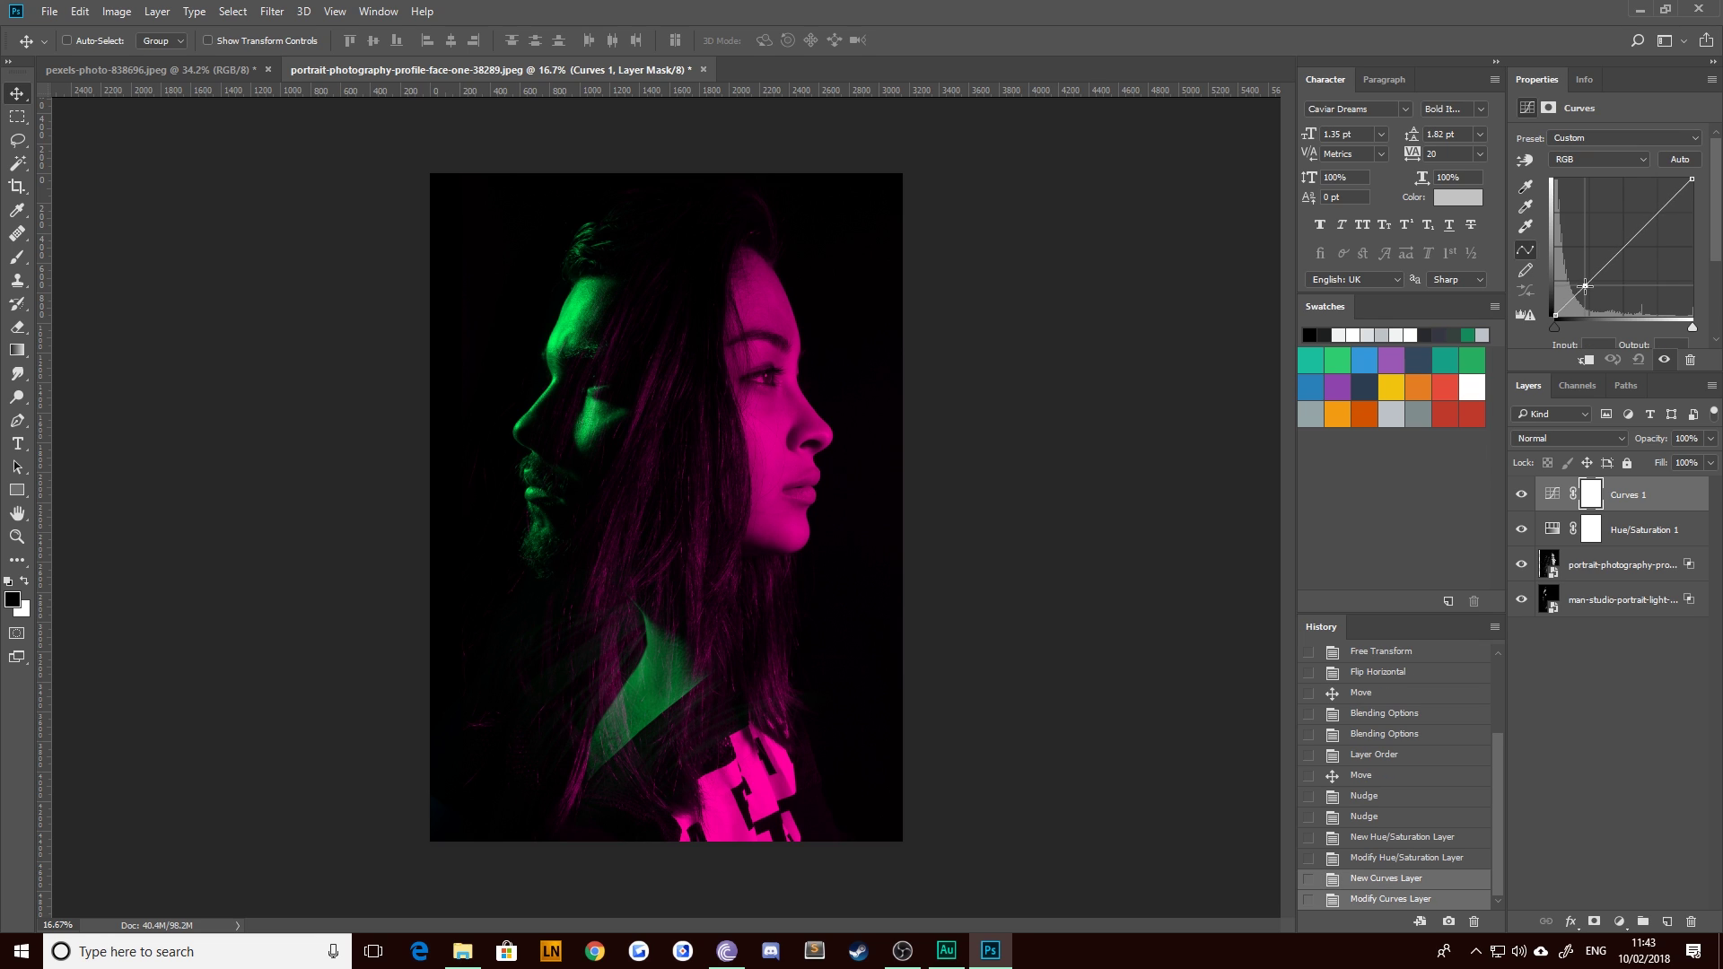
pyautogui.moveTo(1654, 212); pyautogui.dragTo(1648, 208)
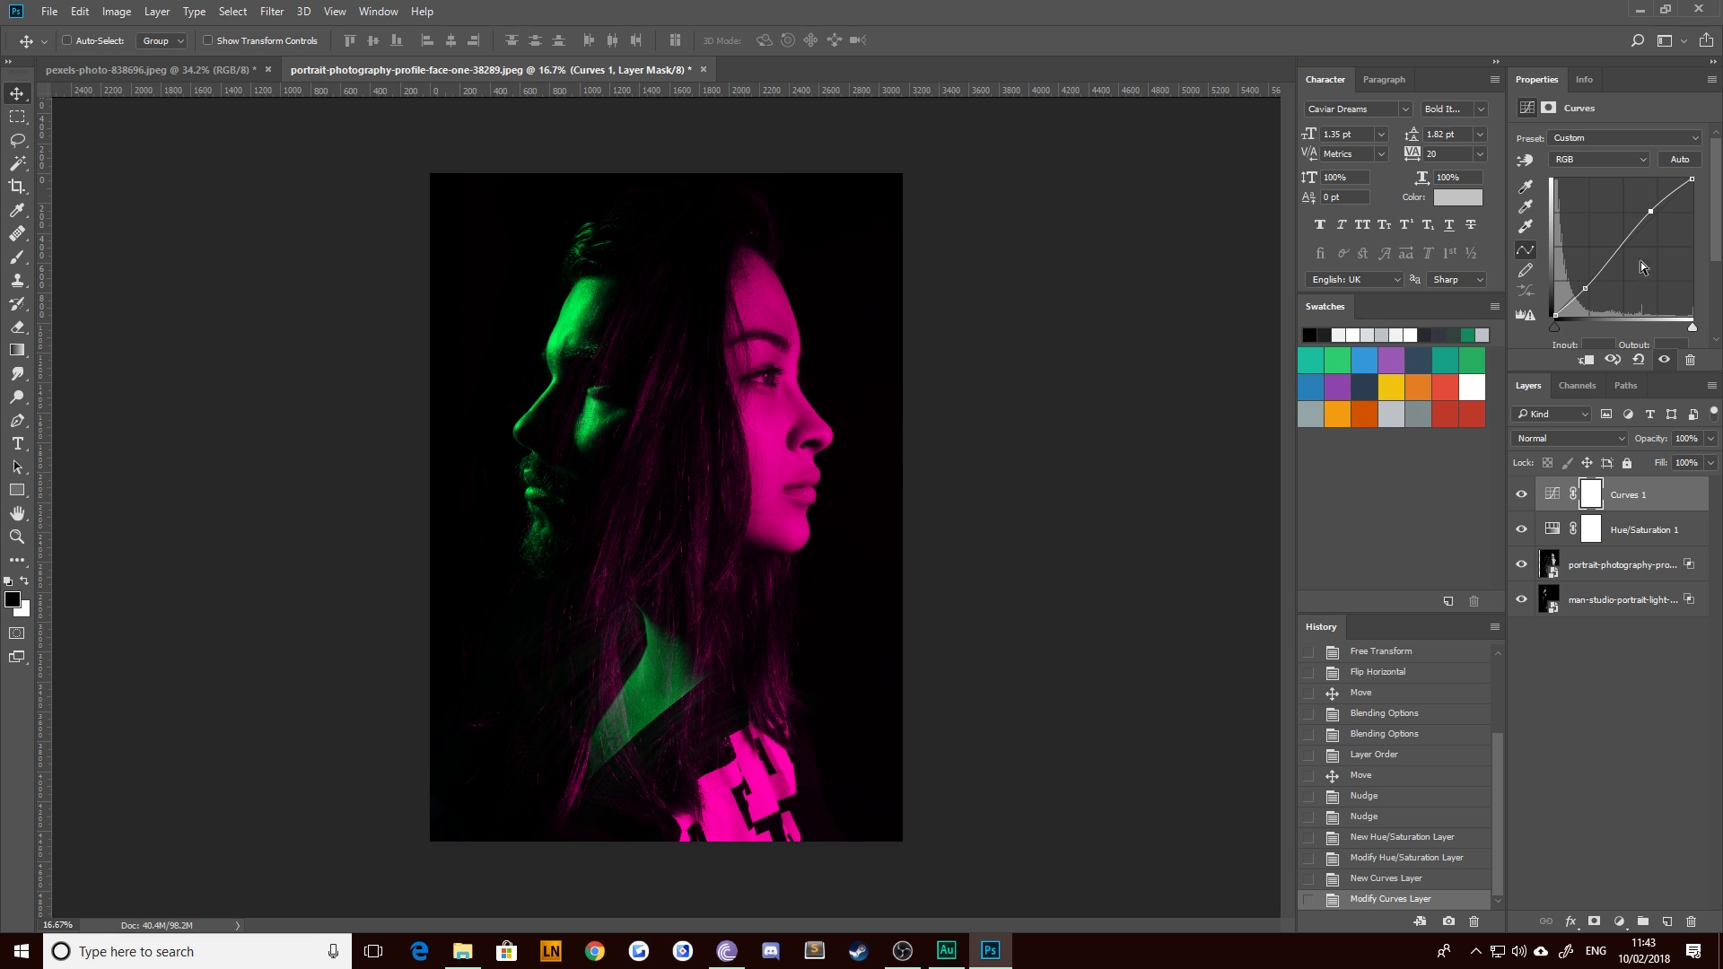
# Add a Vibrance layer set to +100, undoing an accidentally added vector mask
pyautogui.click(1622, 923)
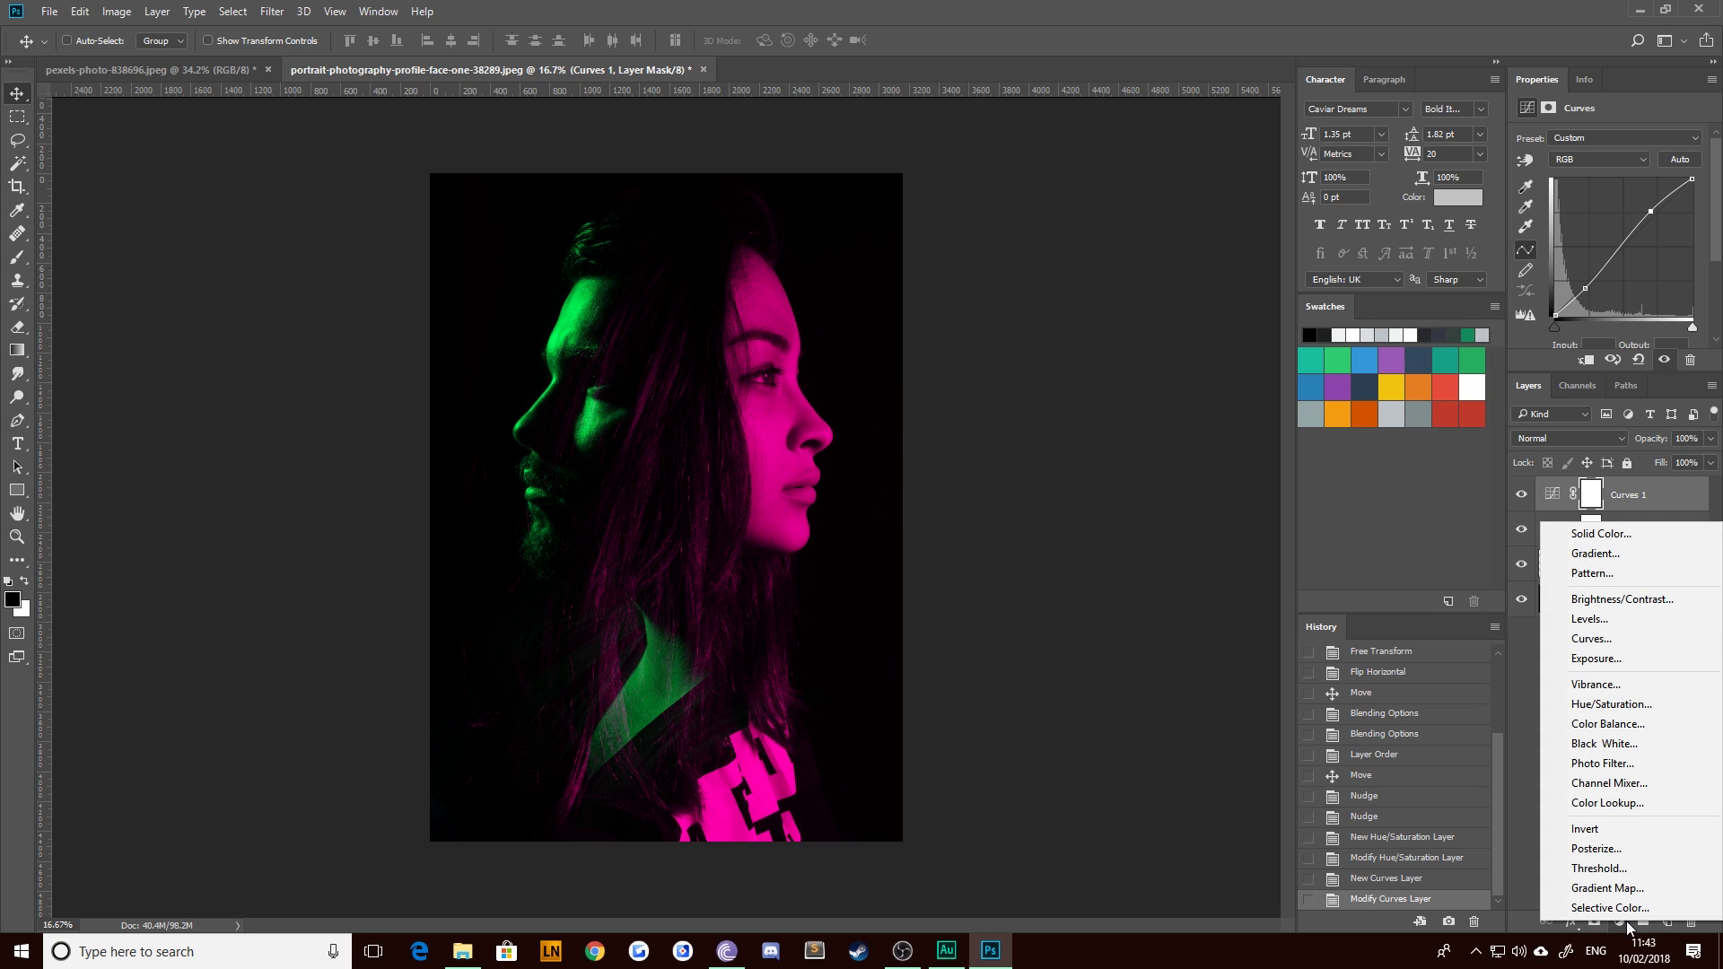
pyautogui.click(1596, 685)
pyautogui.moveTo(1608, 157); pyautogui.dragTo(1696, 156)
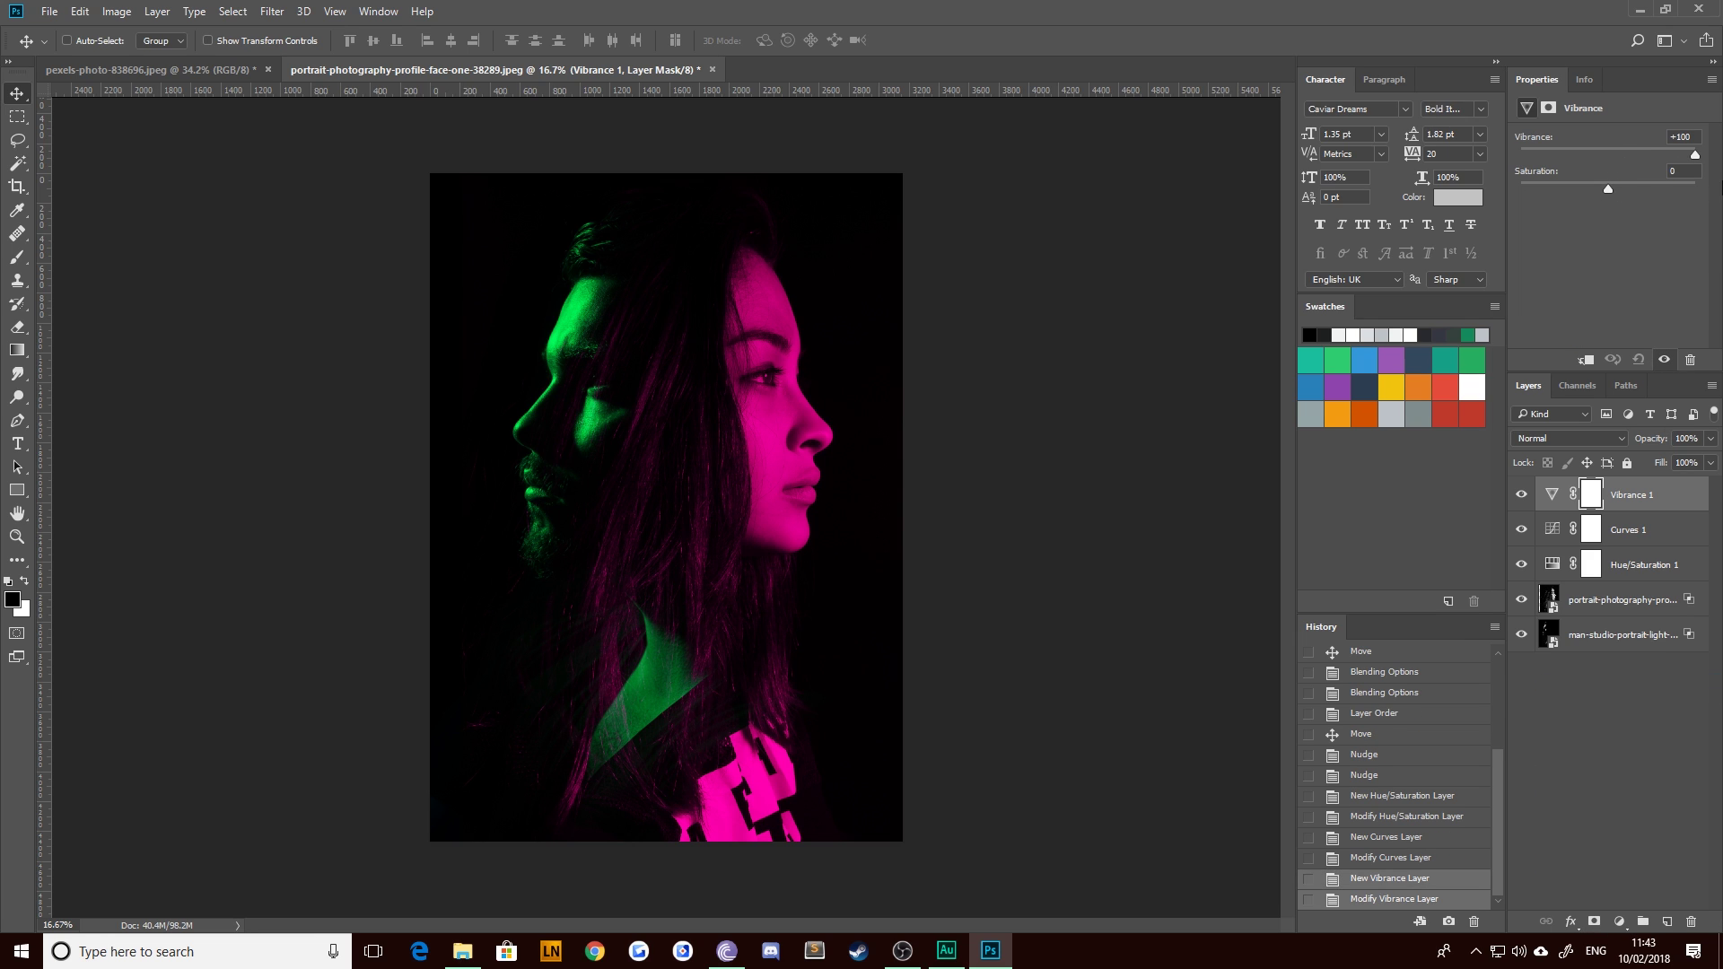
pyautogui.click(1568, 925)
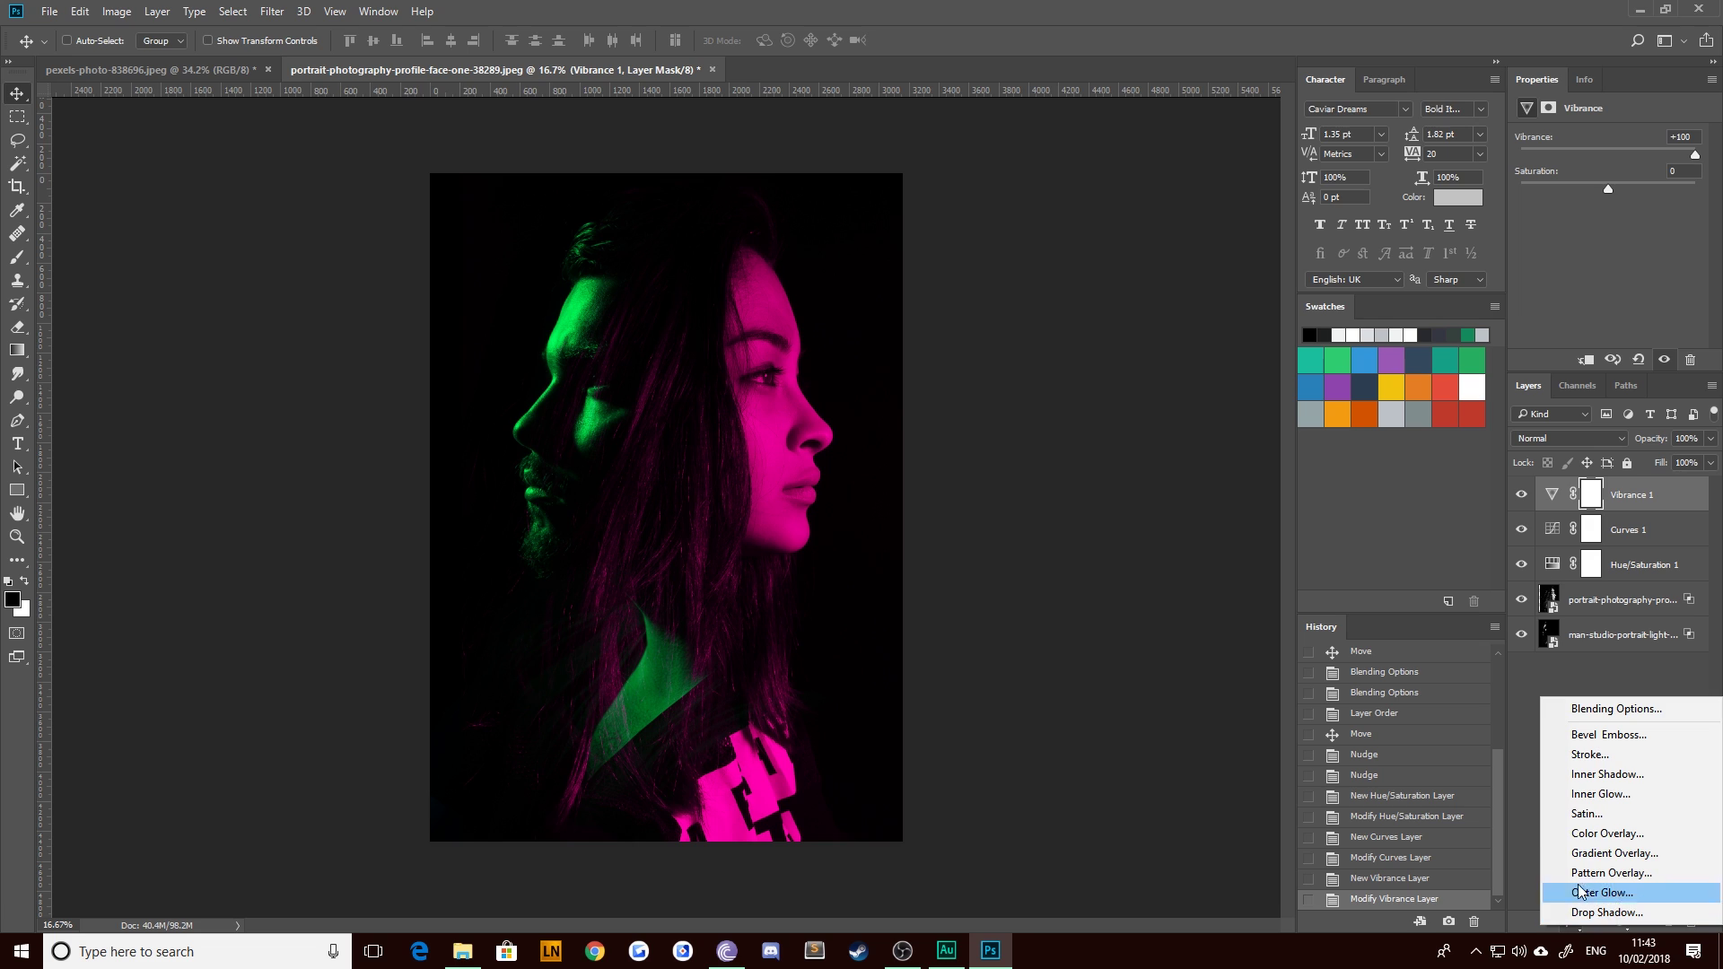
pyautogui.click(1579, 934)
pyautogui.click(1594, 921)
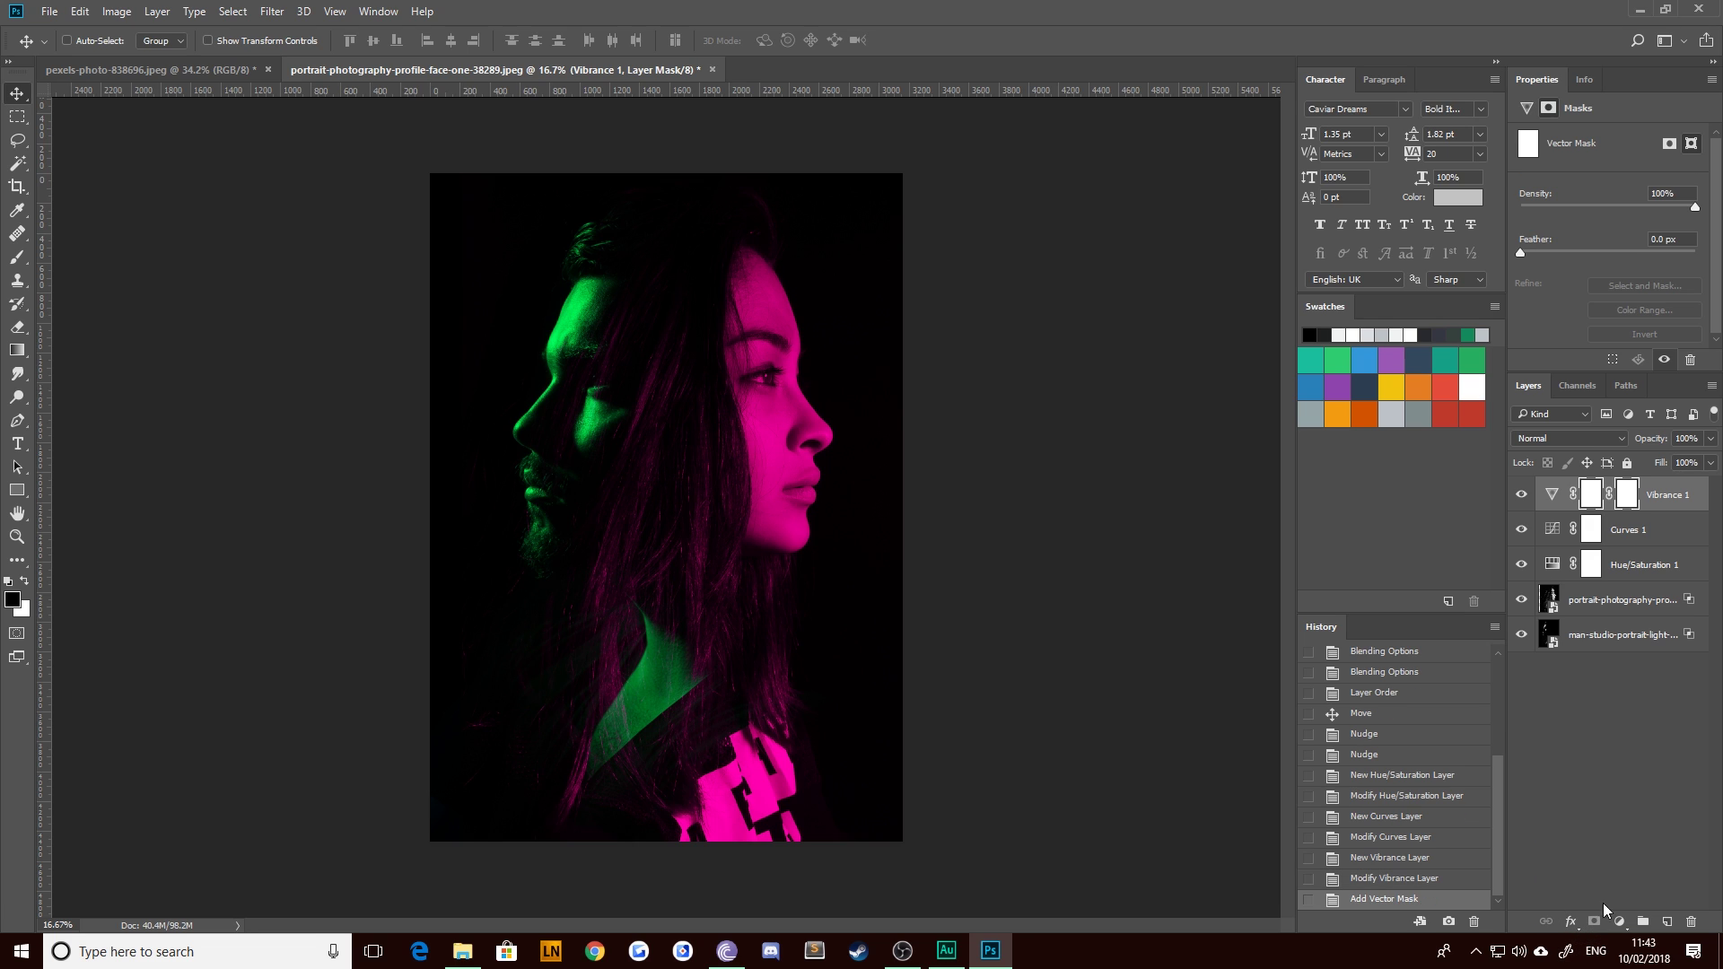
pyautogui.hotkey('ctrl', 'z')
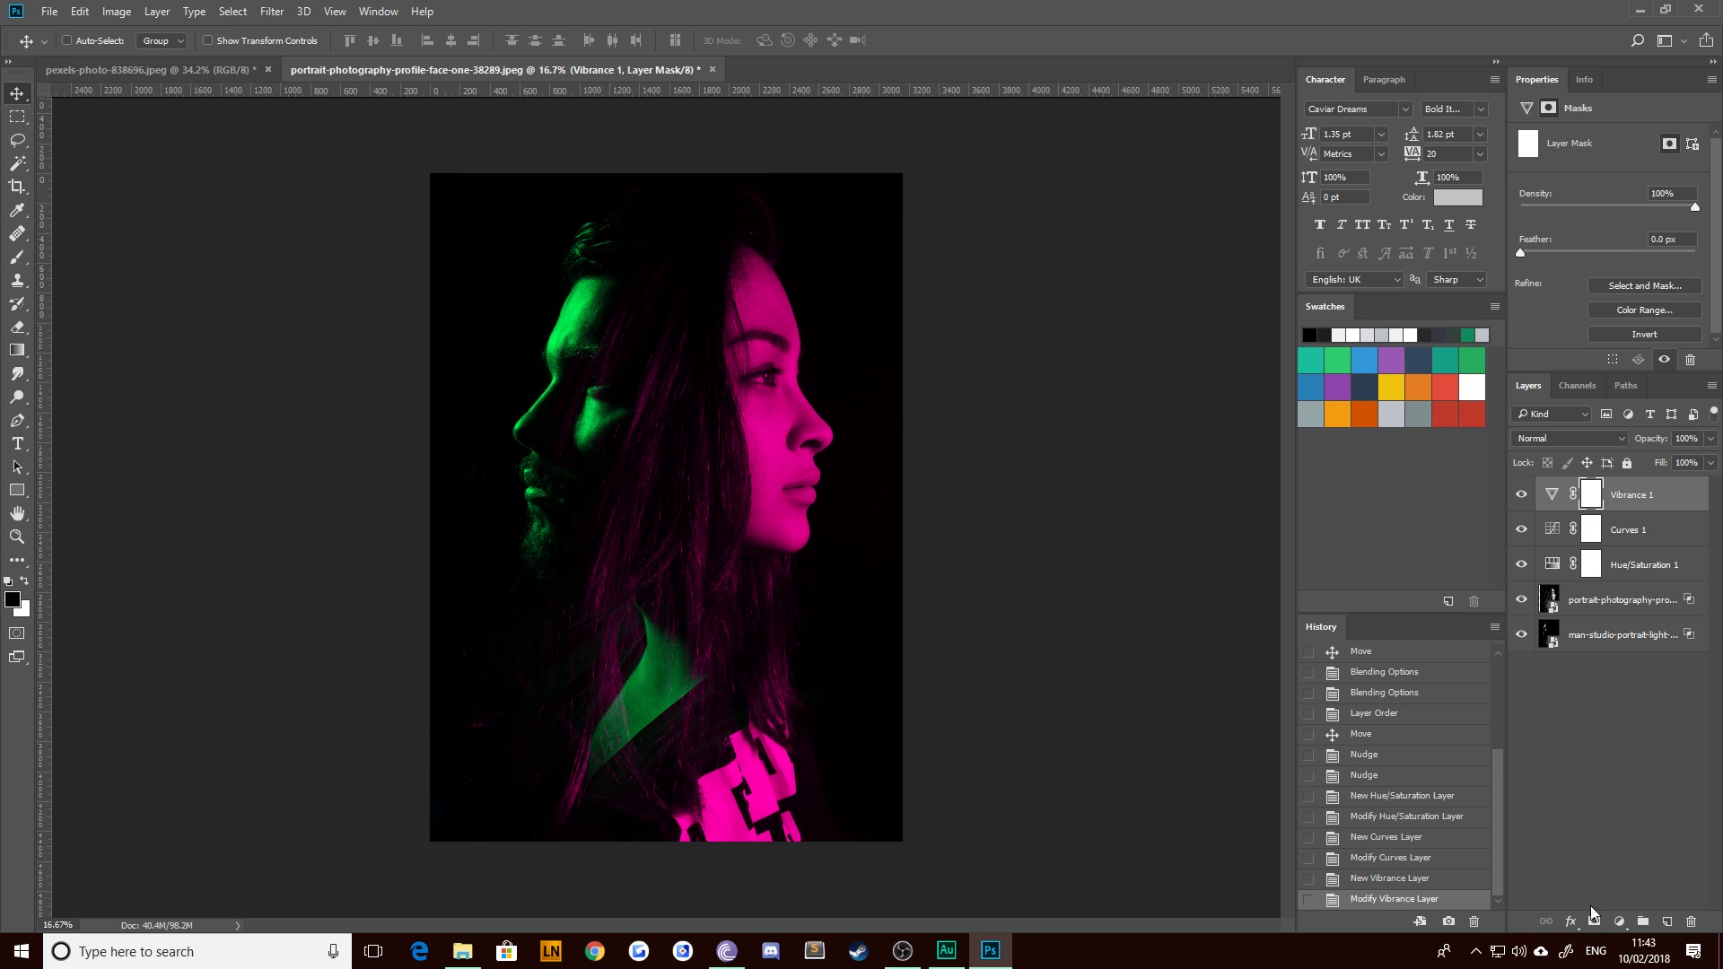
pyautogui.click(1619, 922)
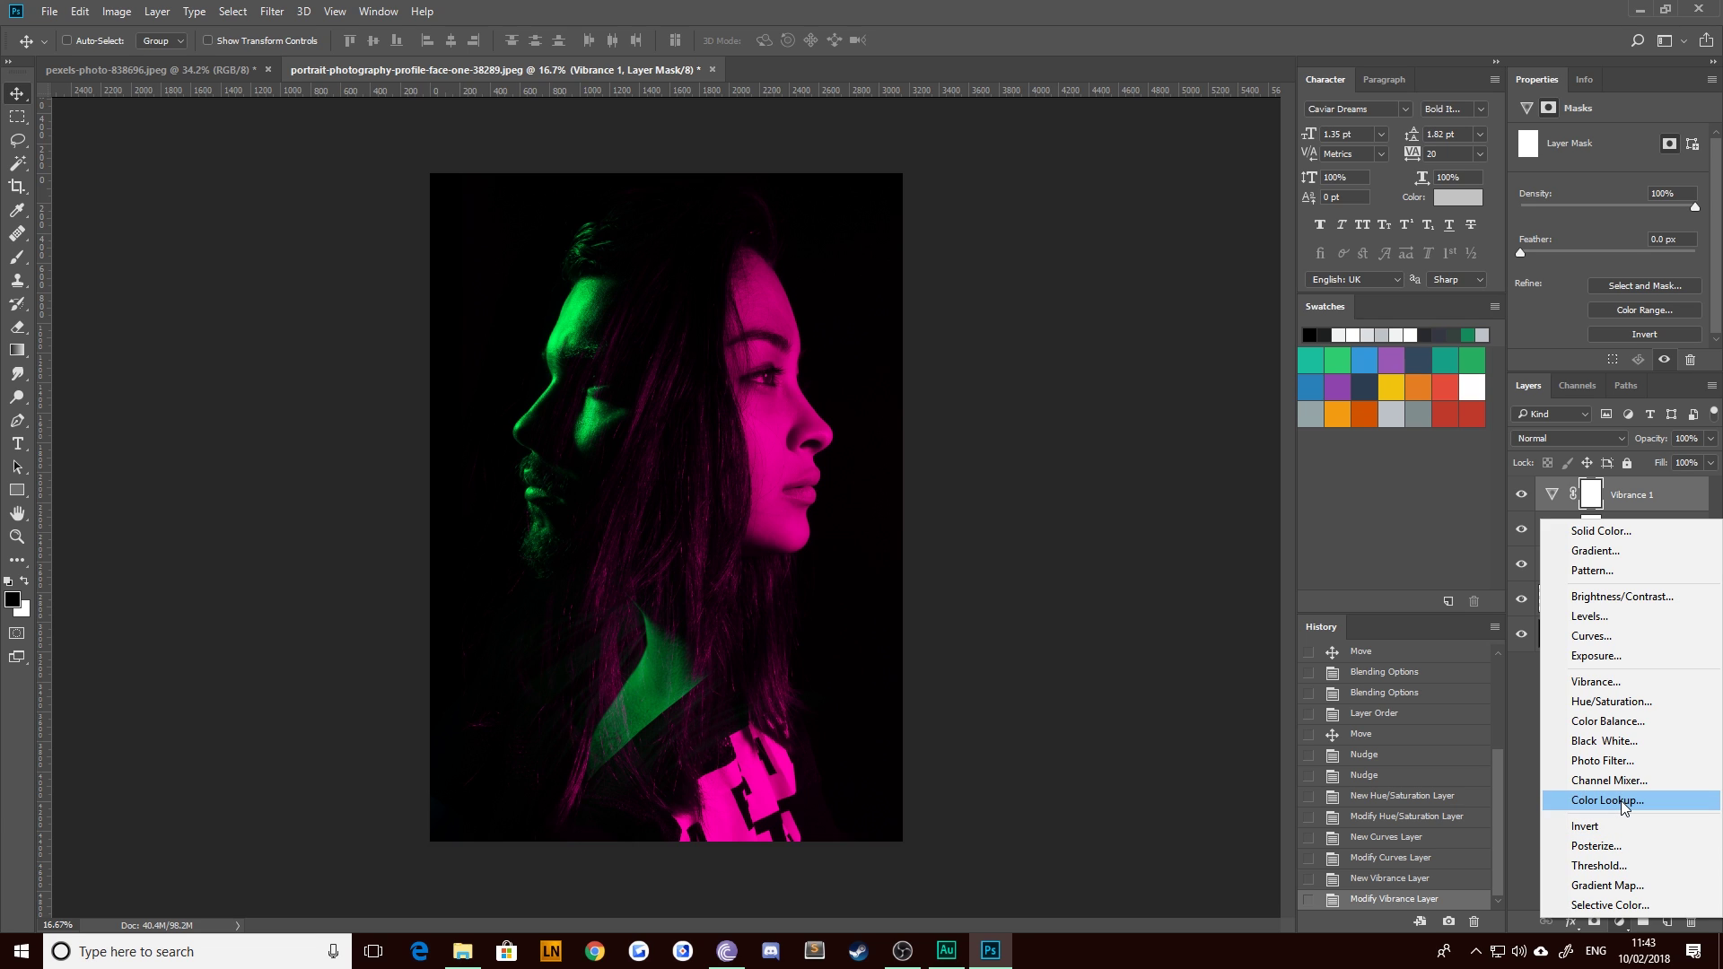
# Add a Levels layer with white input at 245 and the black input nudged slightly right
pyautogui.click(1589, 616)
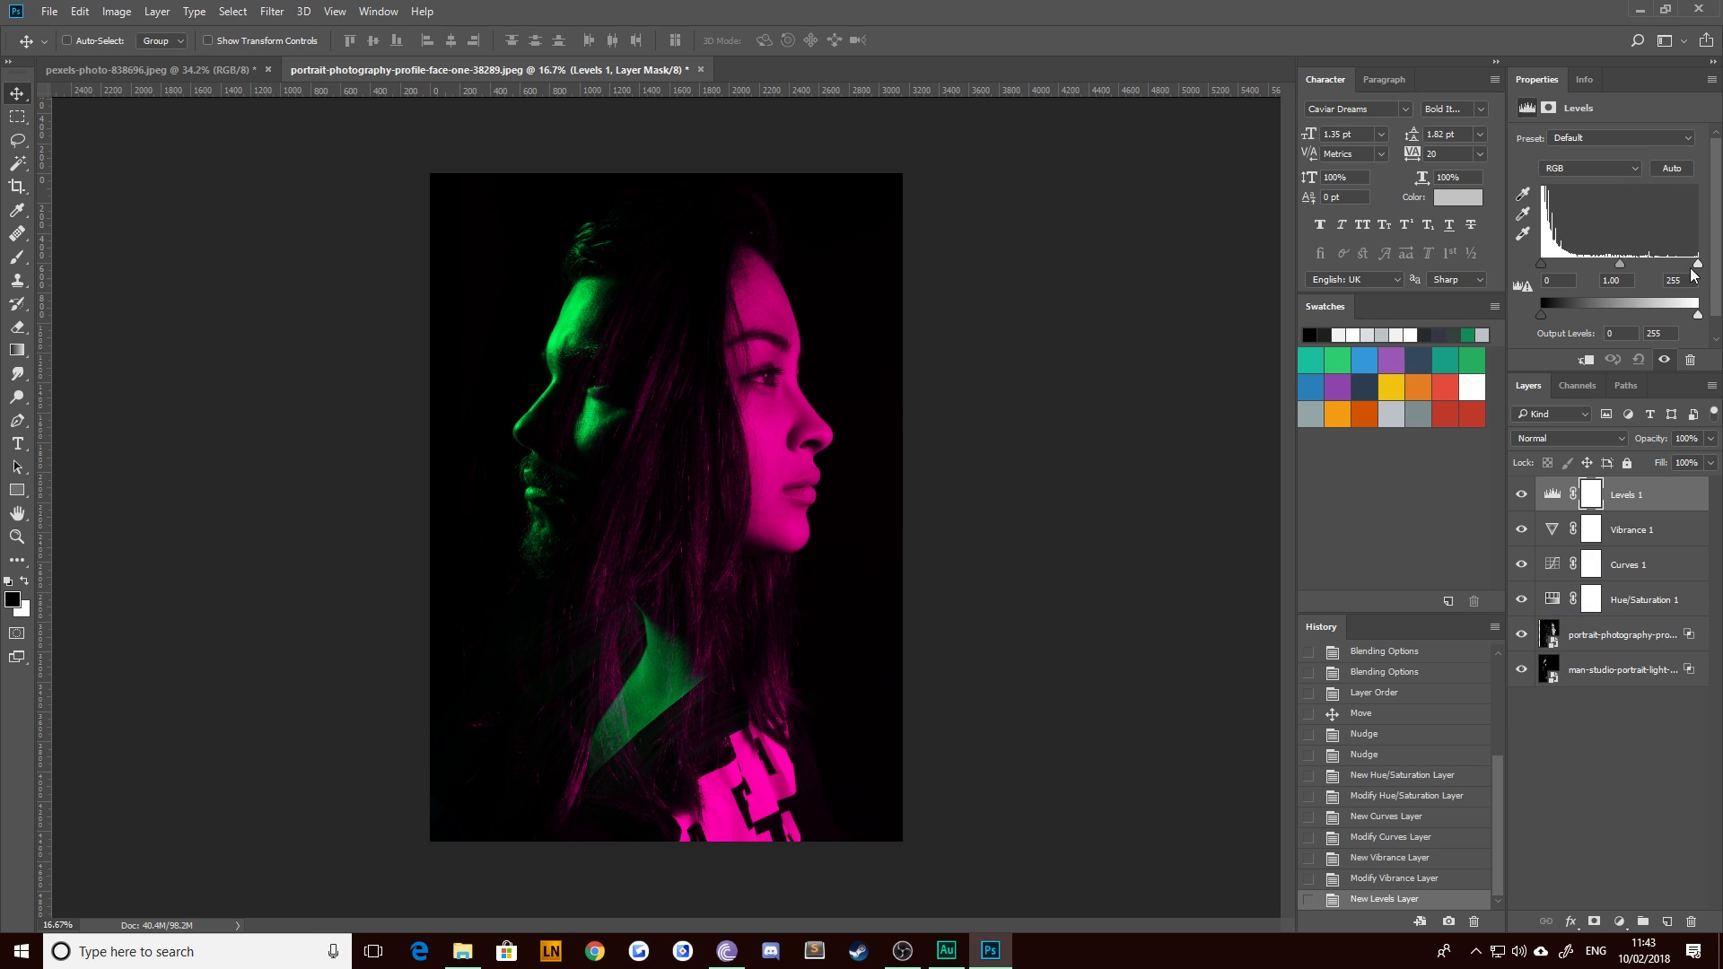
pyautogui.moveTo(1697, 266)
pyautogui.mouseDown()
pyautogui.moveTo(1653, 264)
pyautogui.moveTo(1692, 265)
pyautogui.mouseUp()
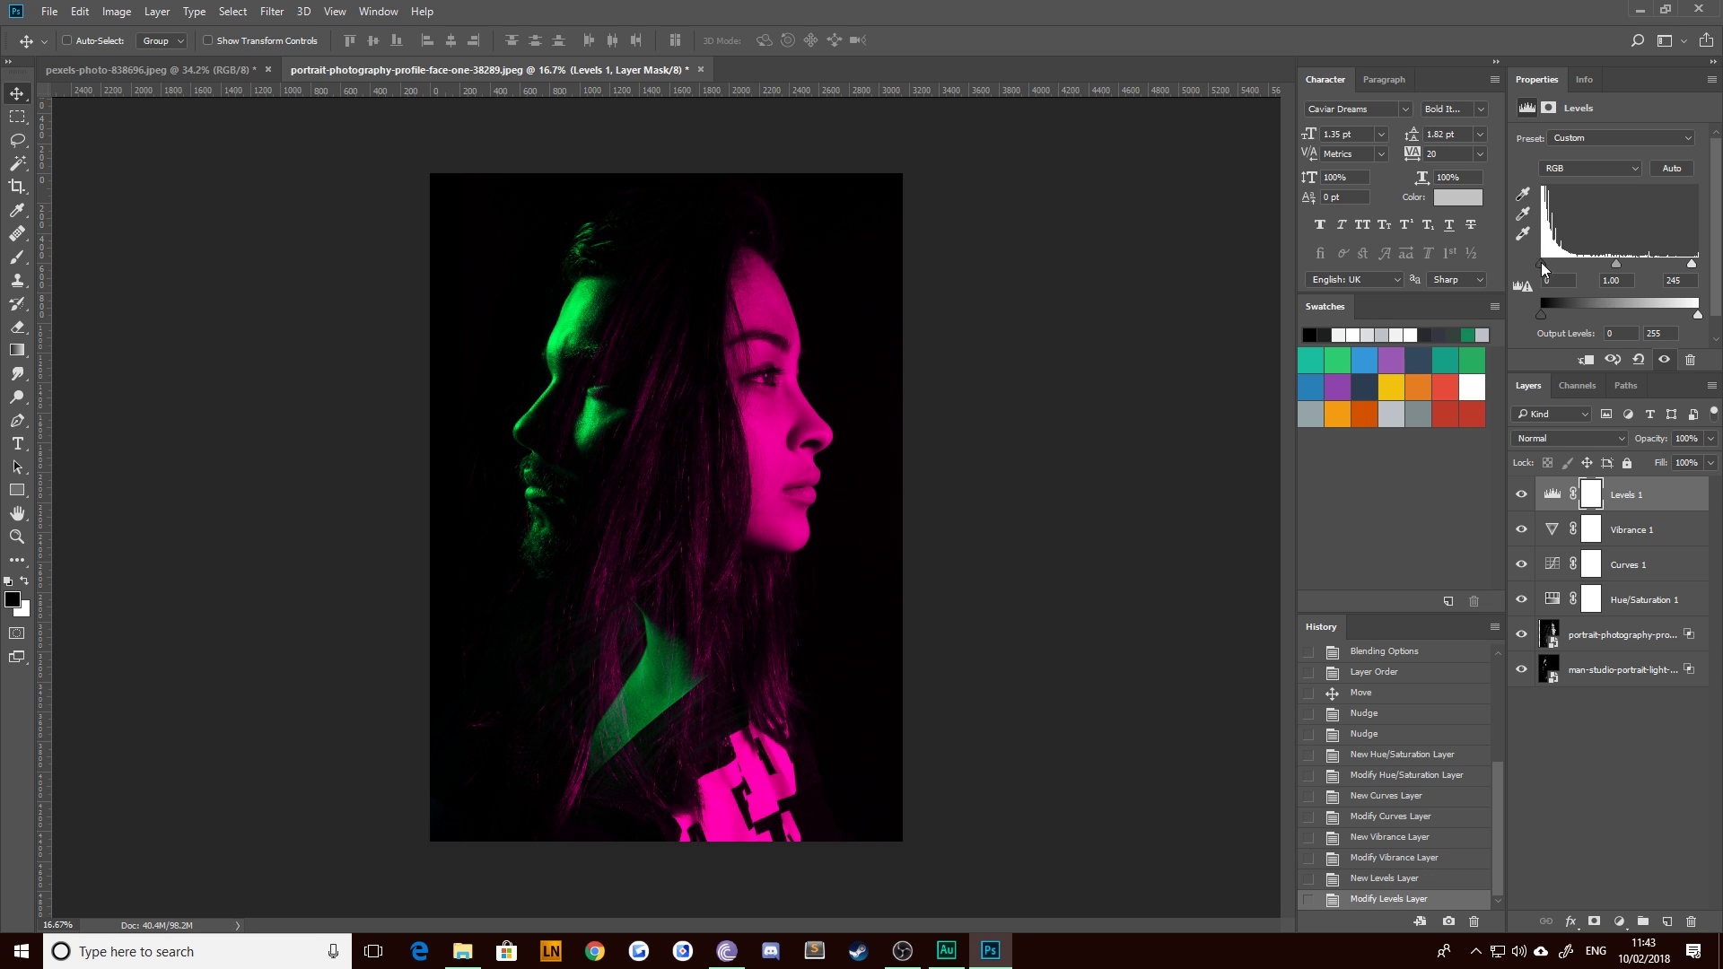
pyautogui.moveTo(1543, 266); pyautogui.dragTo(1542, 266)
pyautogui.moveTo(1544, 266); pyautogui.dragTo(1546, 267)
pyautogui.click(1597, 799)
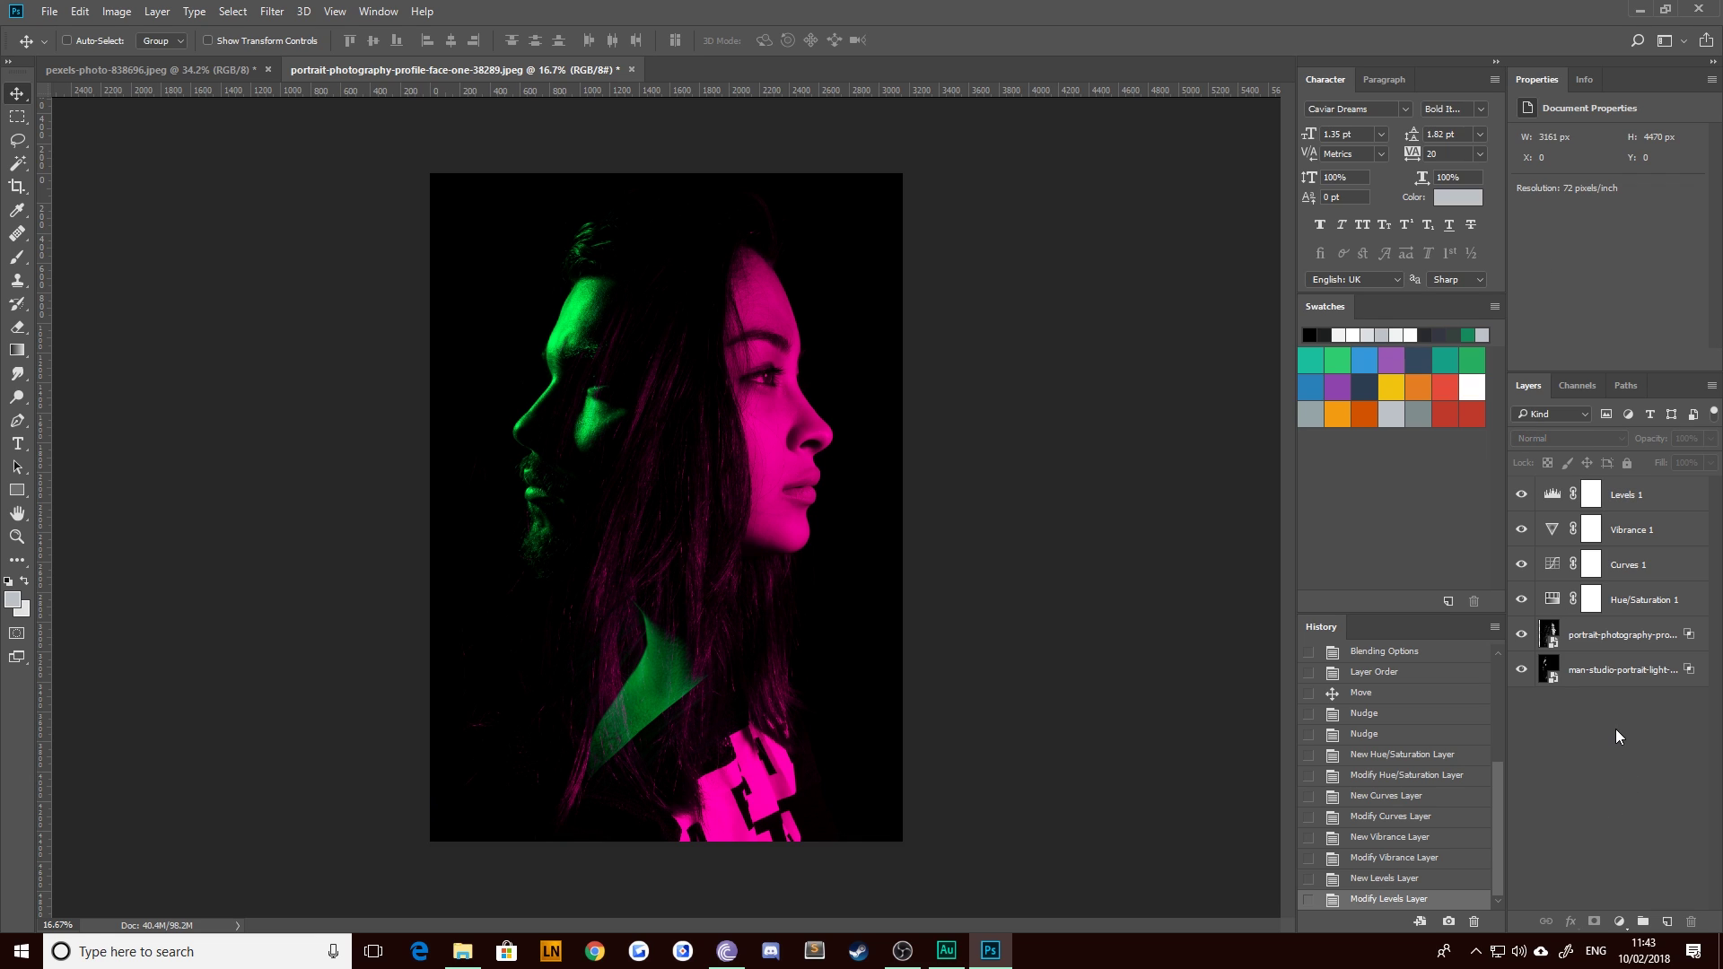
pyautogui.click(1613, 672)
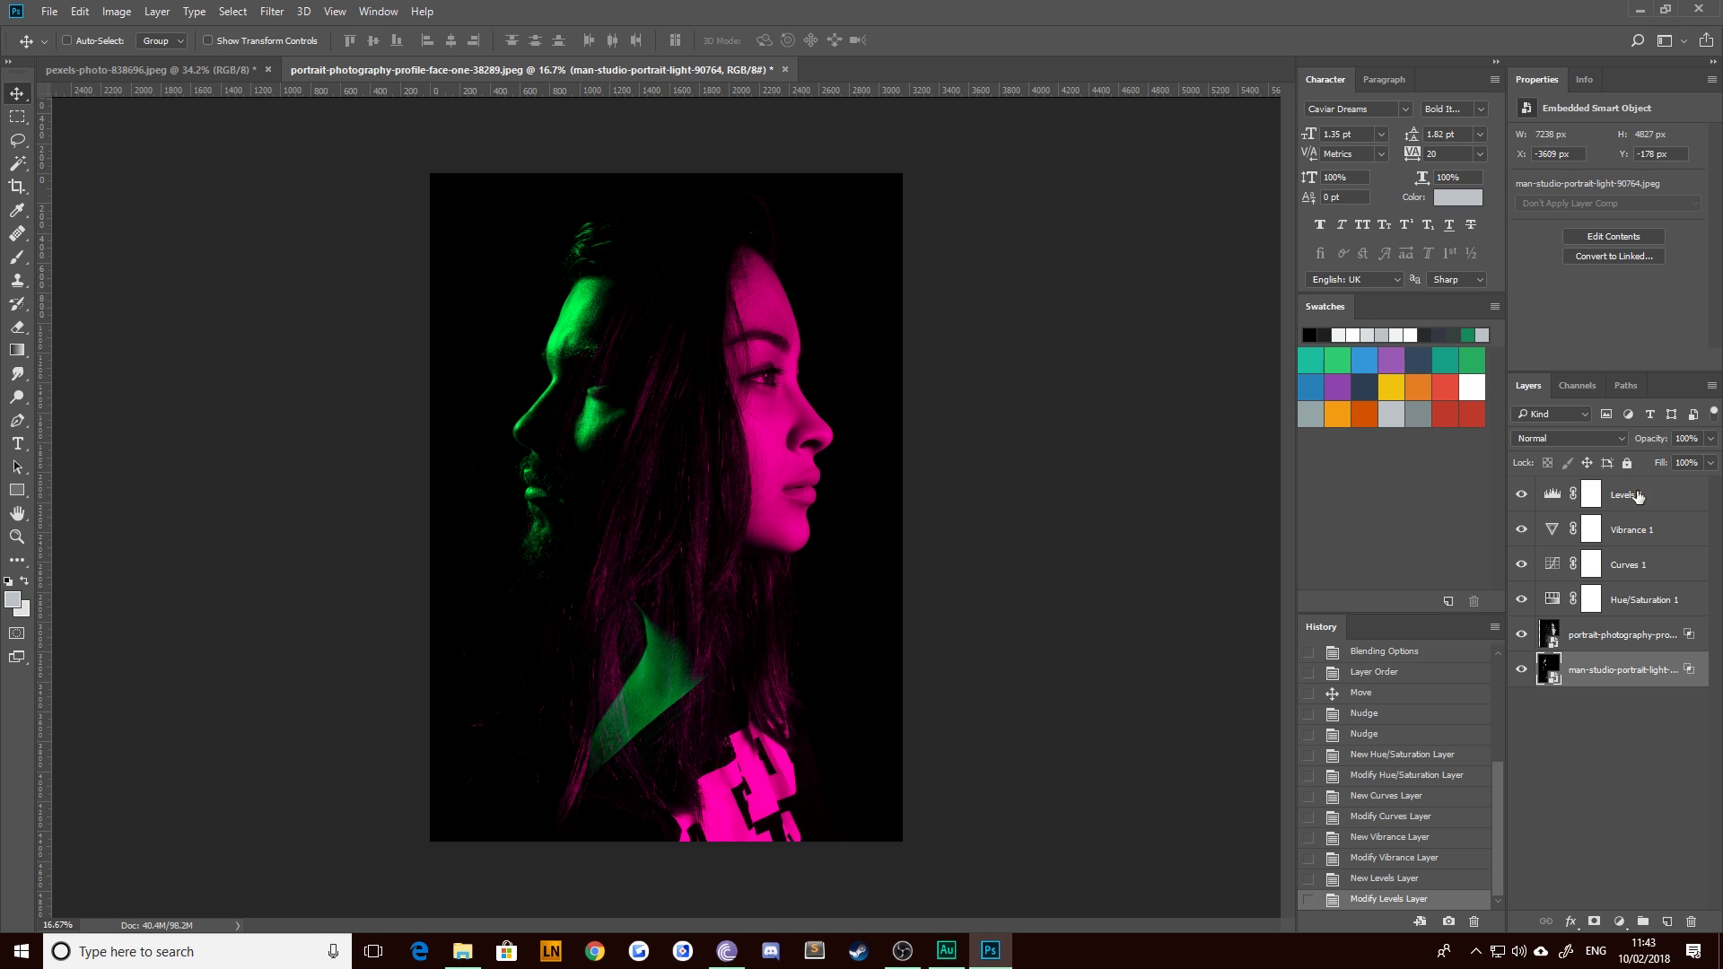
# Scale both portrait layers down to about 93.8% and shift them right and down
pyautogui.keyDown('ctrl'); pyautogui.click(1611, 635); pyautogui.keyUp('ctrl')
pyautogui.hotkey('ctrl', 't')
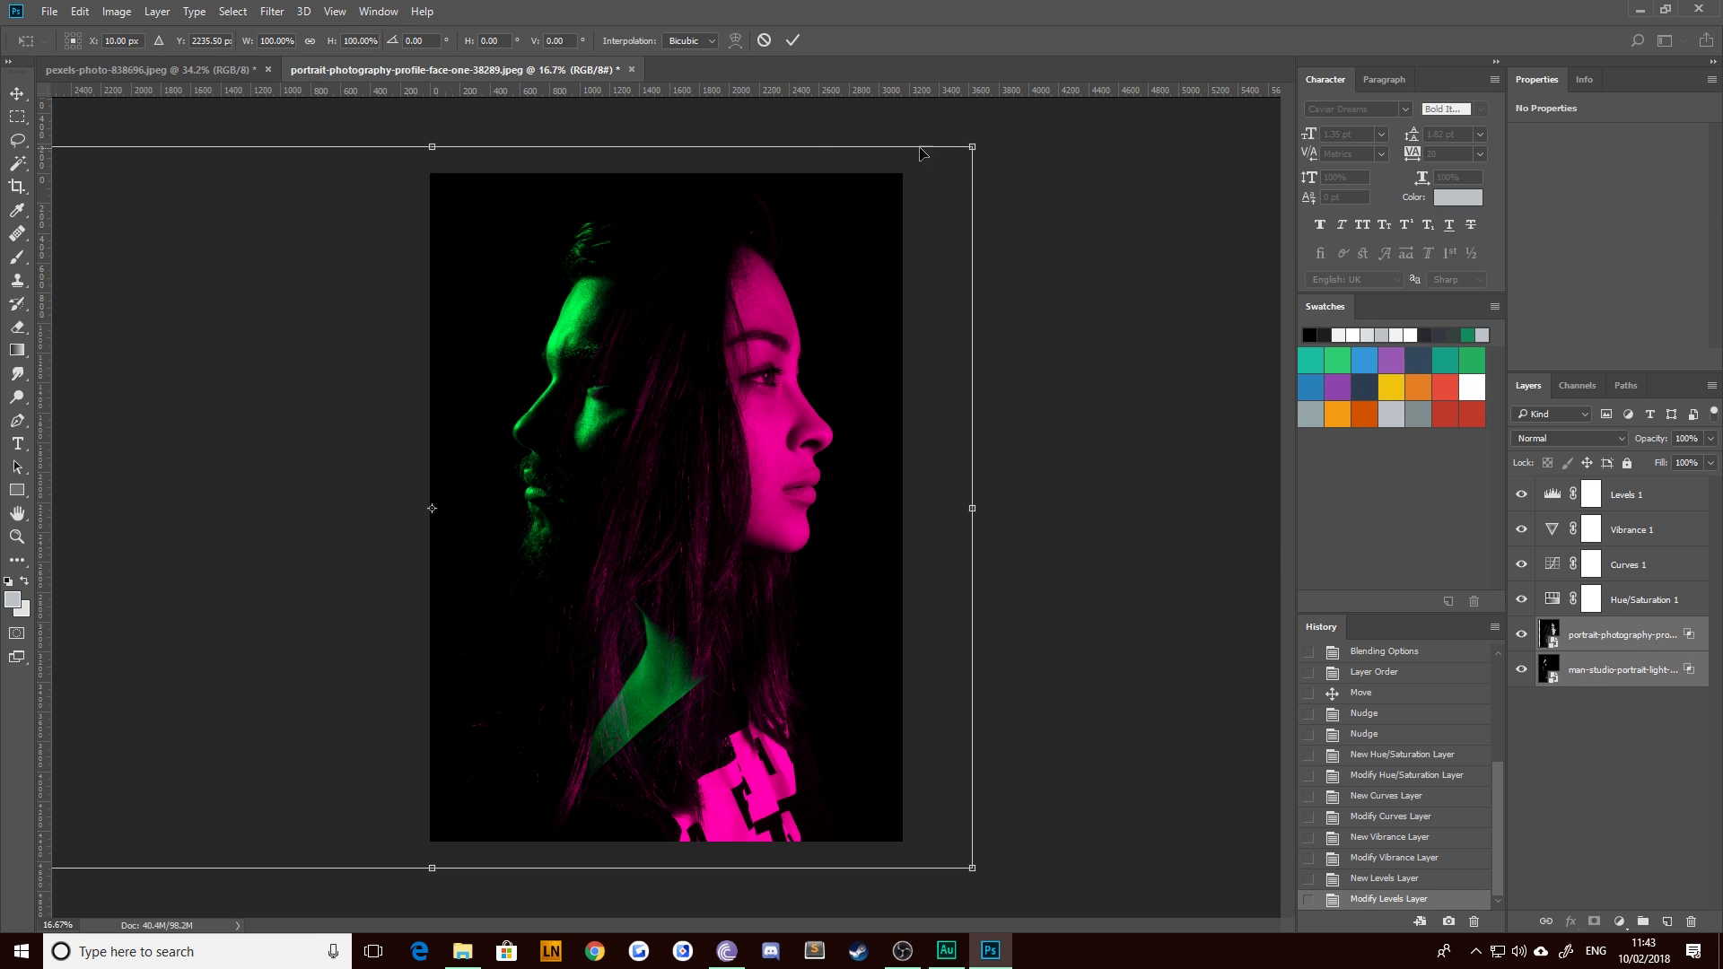
pyautogui.moveTo(973, 147); pyautogui.dragTo(906, 193)
pyautogui.moveTo(597, 434); pyautogui.dragTo(713, 440)
pyautogui.press('Return')
pyautogui.click(1597, 732)
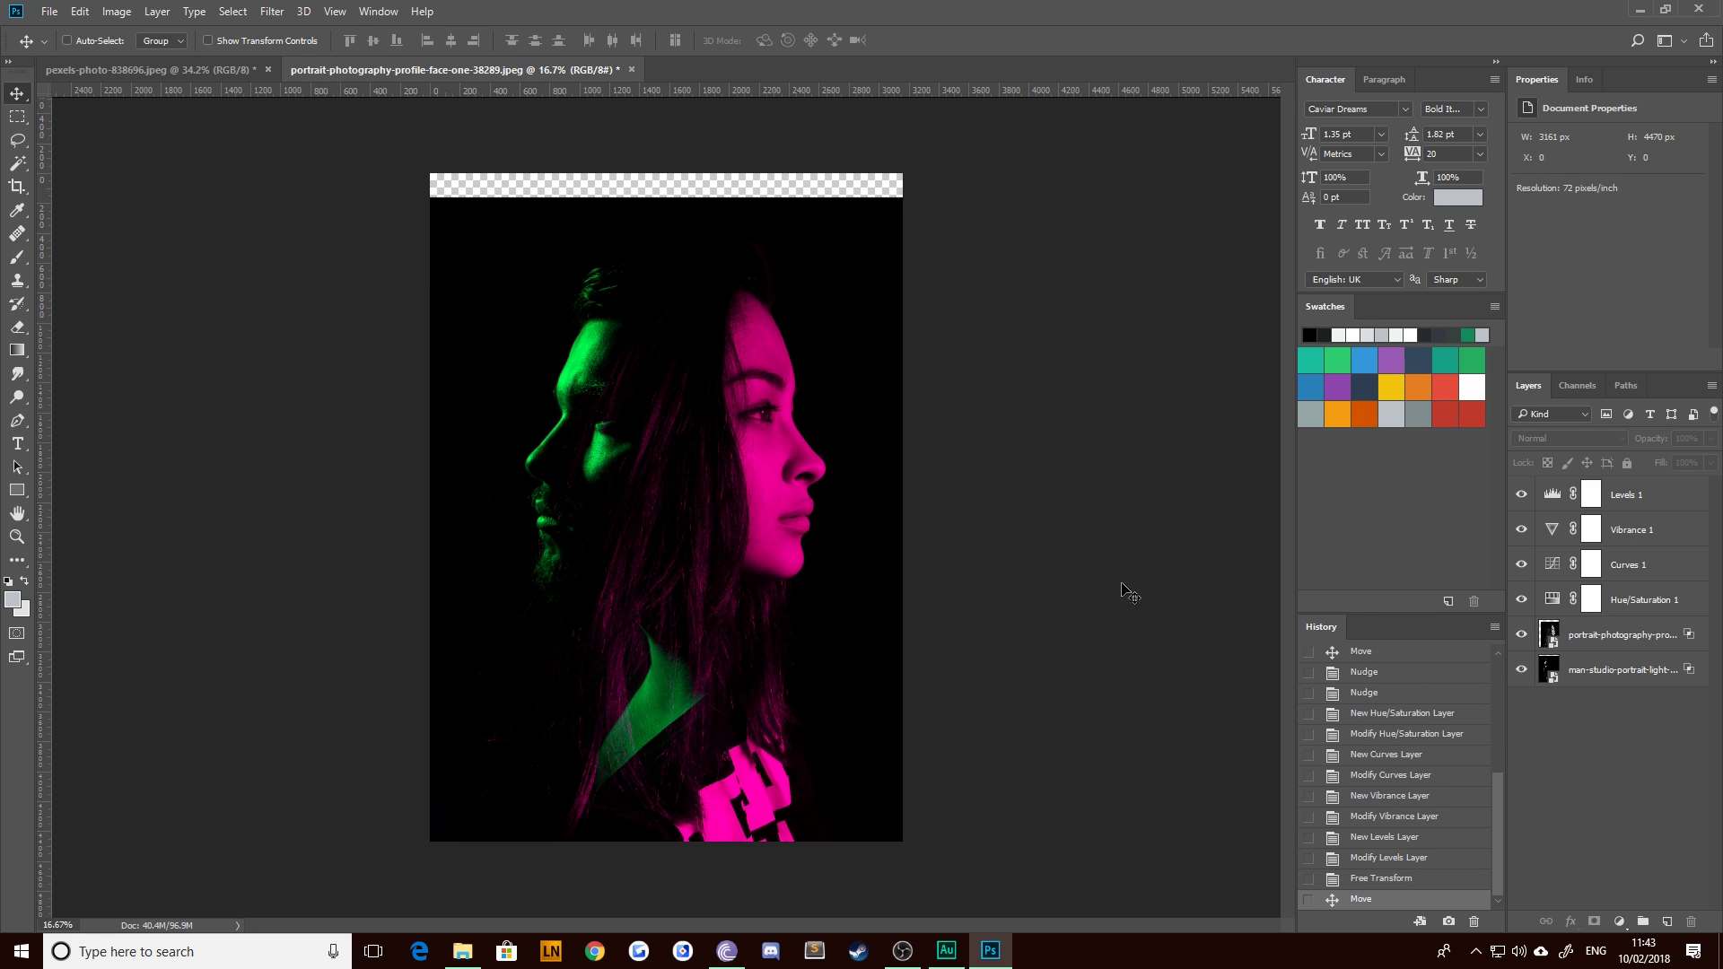
# Draw a black-filled rectangle over the whole canvas and send it to the bottom of the stack
pyautogui.click(16, 490)
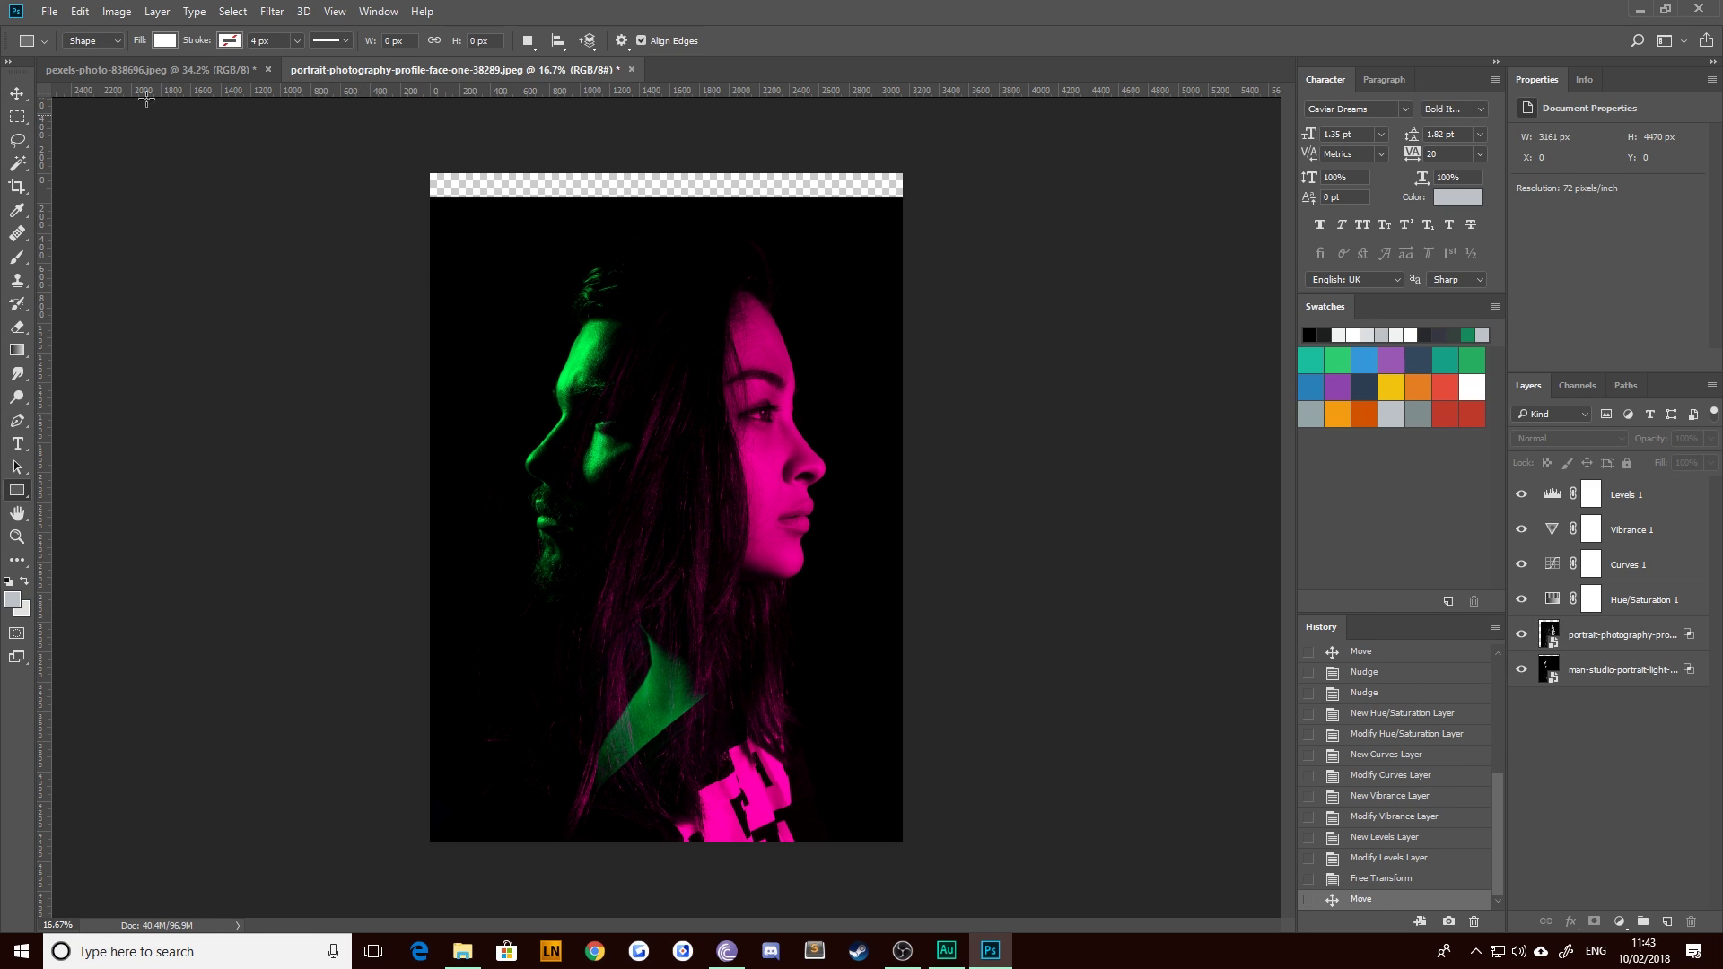
pyautogui.click(162, 41)
pyautogui.click(250, 76)
pyautogui.click(503, 450)
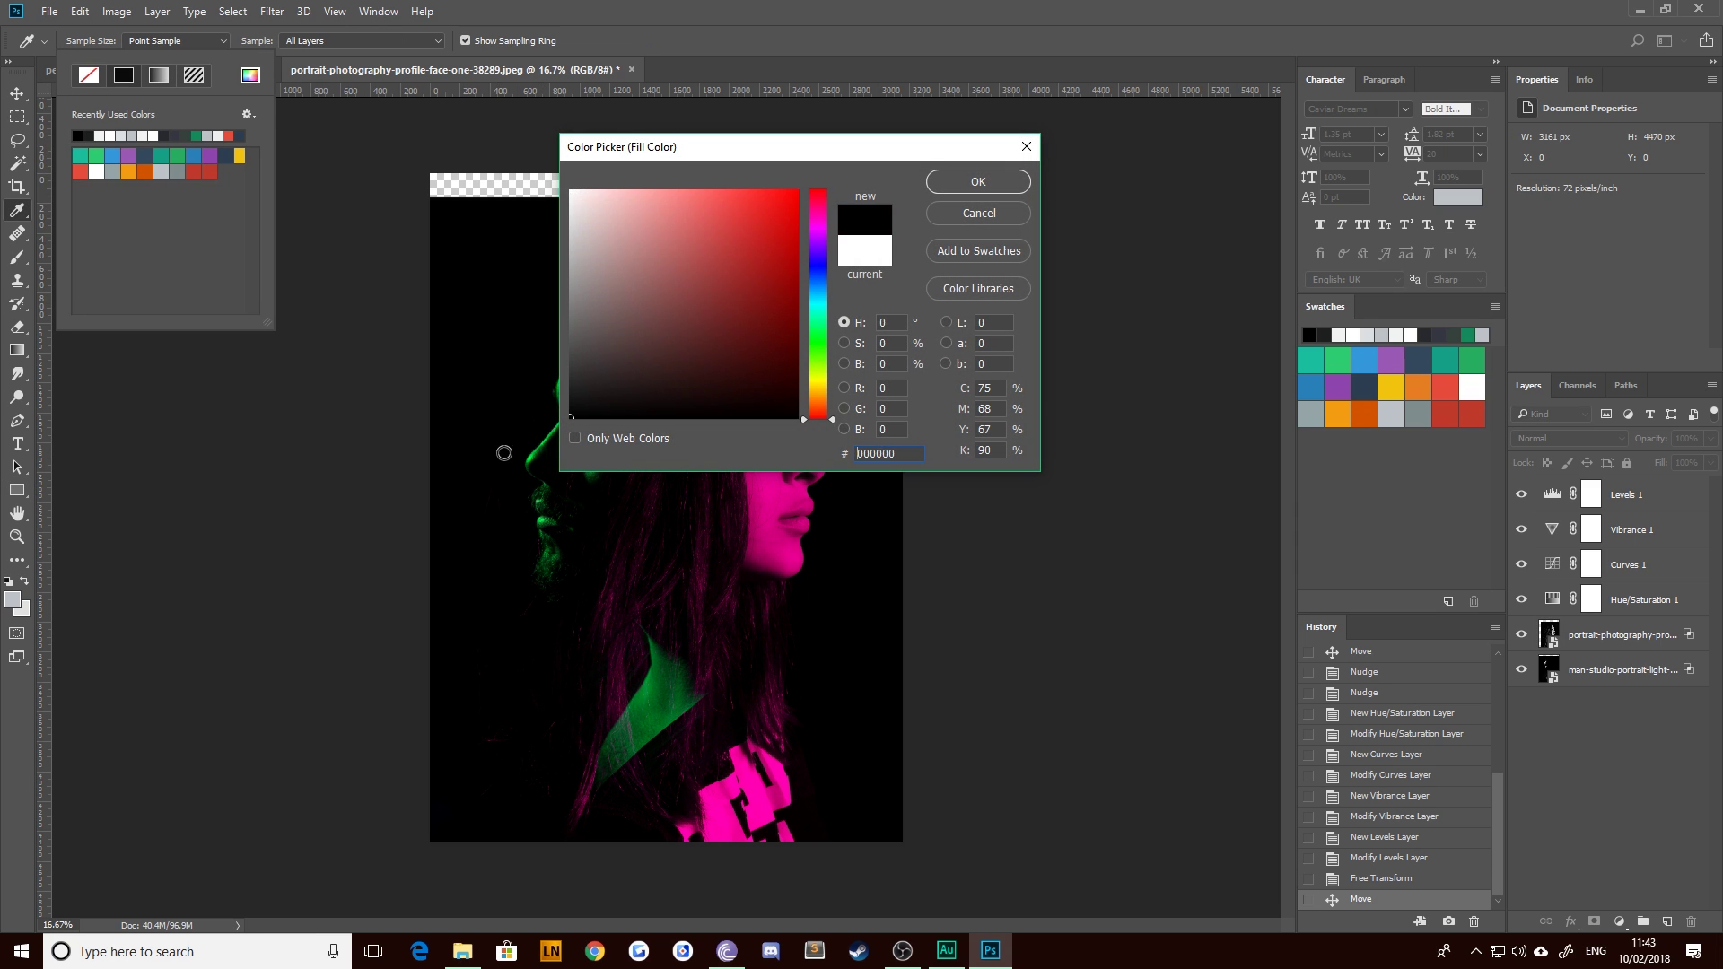
pyautogui.press('Return')
pyautogui.moveTo(412, 156); pyautogui.dragTo(992, 882)
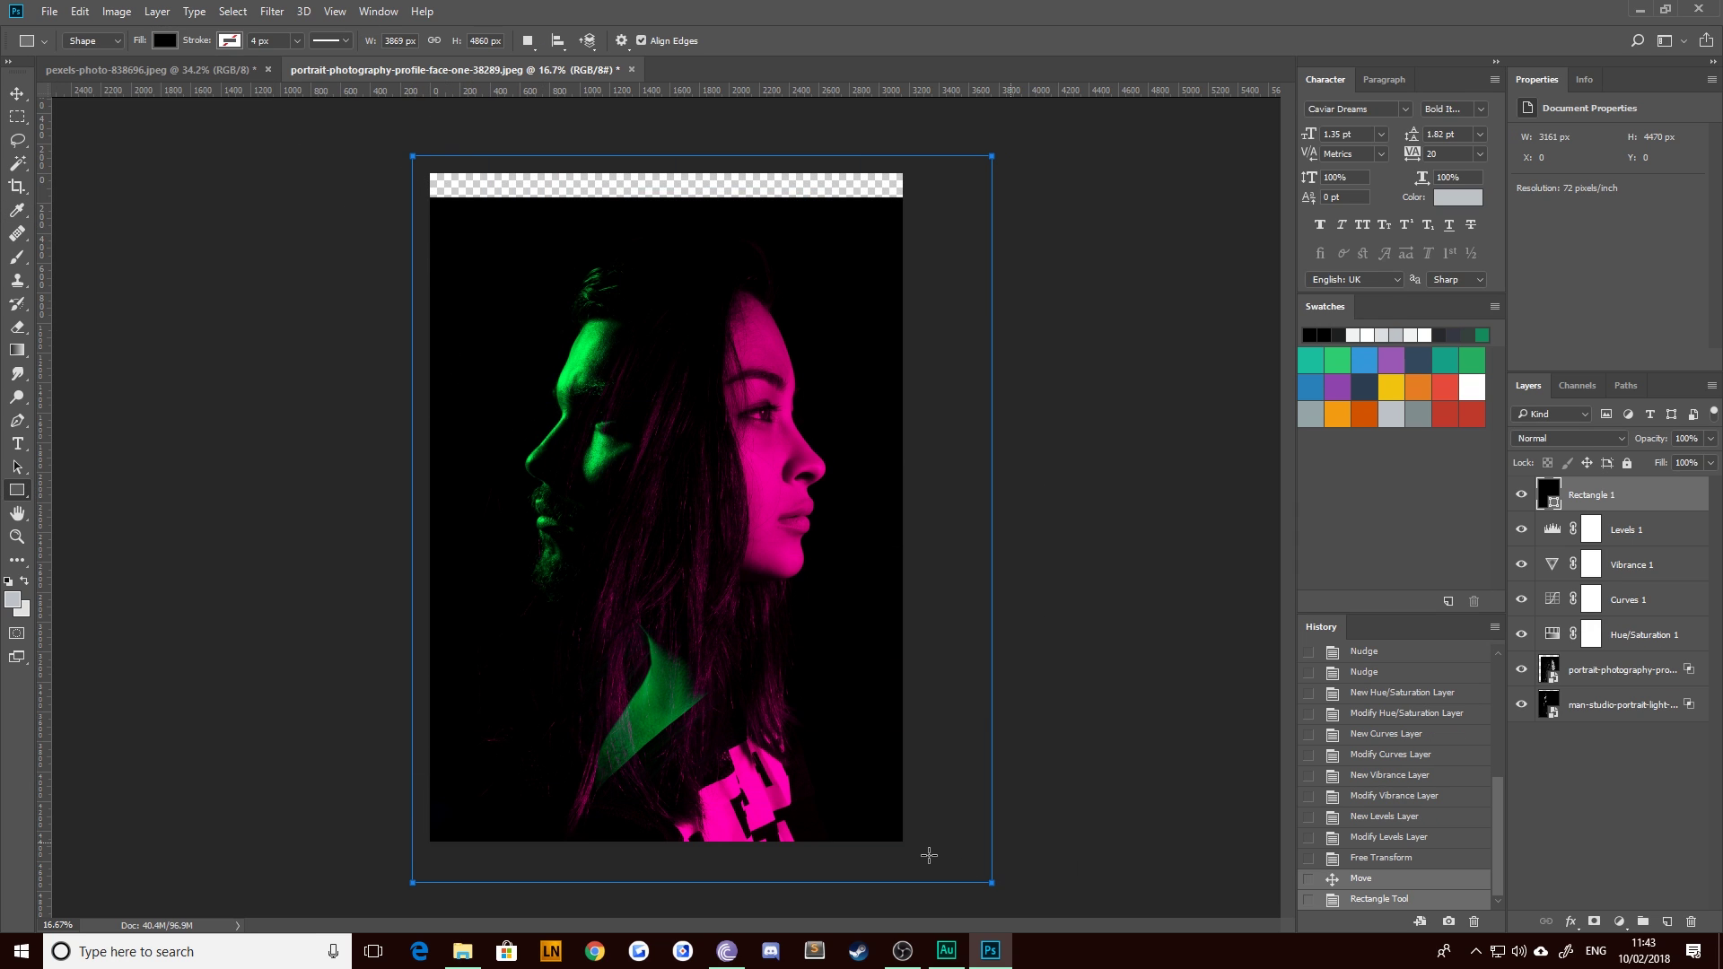
pyautogui.hotkey('ctrl', '[')
pyautogui.hotkey('ctrl', '[')
pyautogui.hotkey('ctrl', '[')
pyautogui.hotkey('ctrl', '[')
pyautogui.hotkey('ctrl', '[')
pyautogui.hotkey('ctrl', '[')
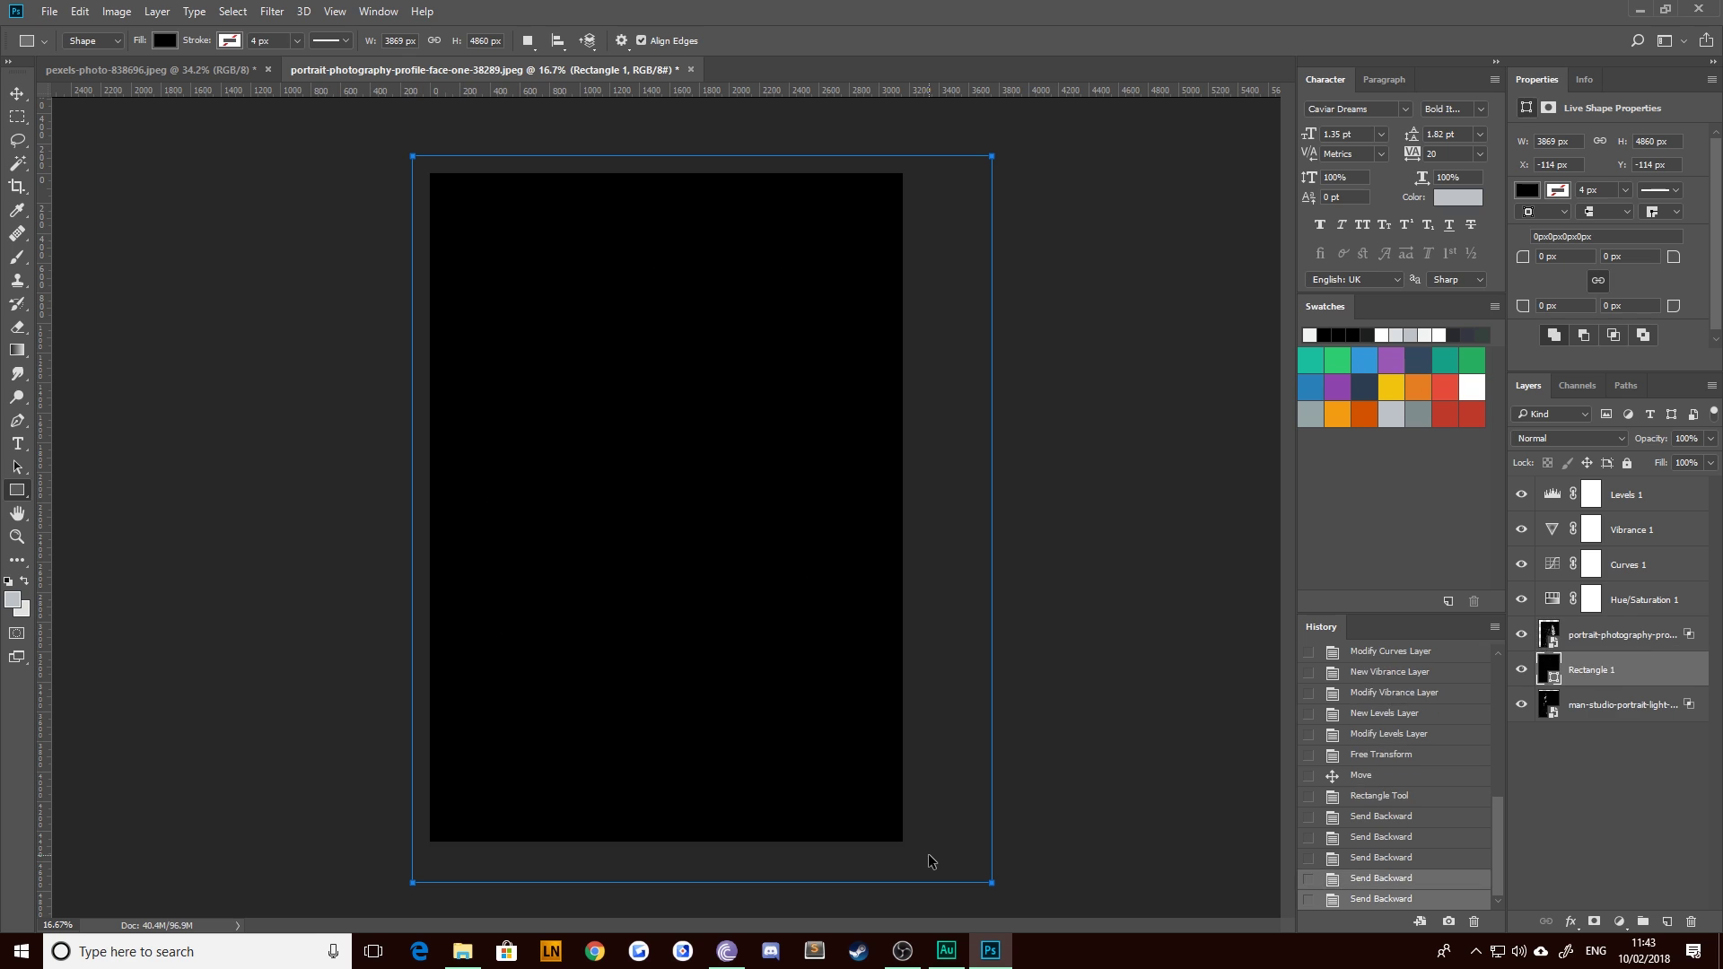
pyautogui.click(17, 93)
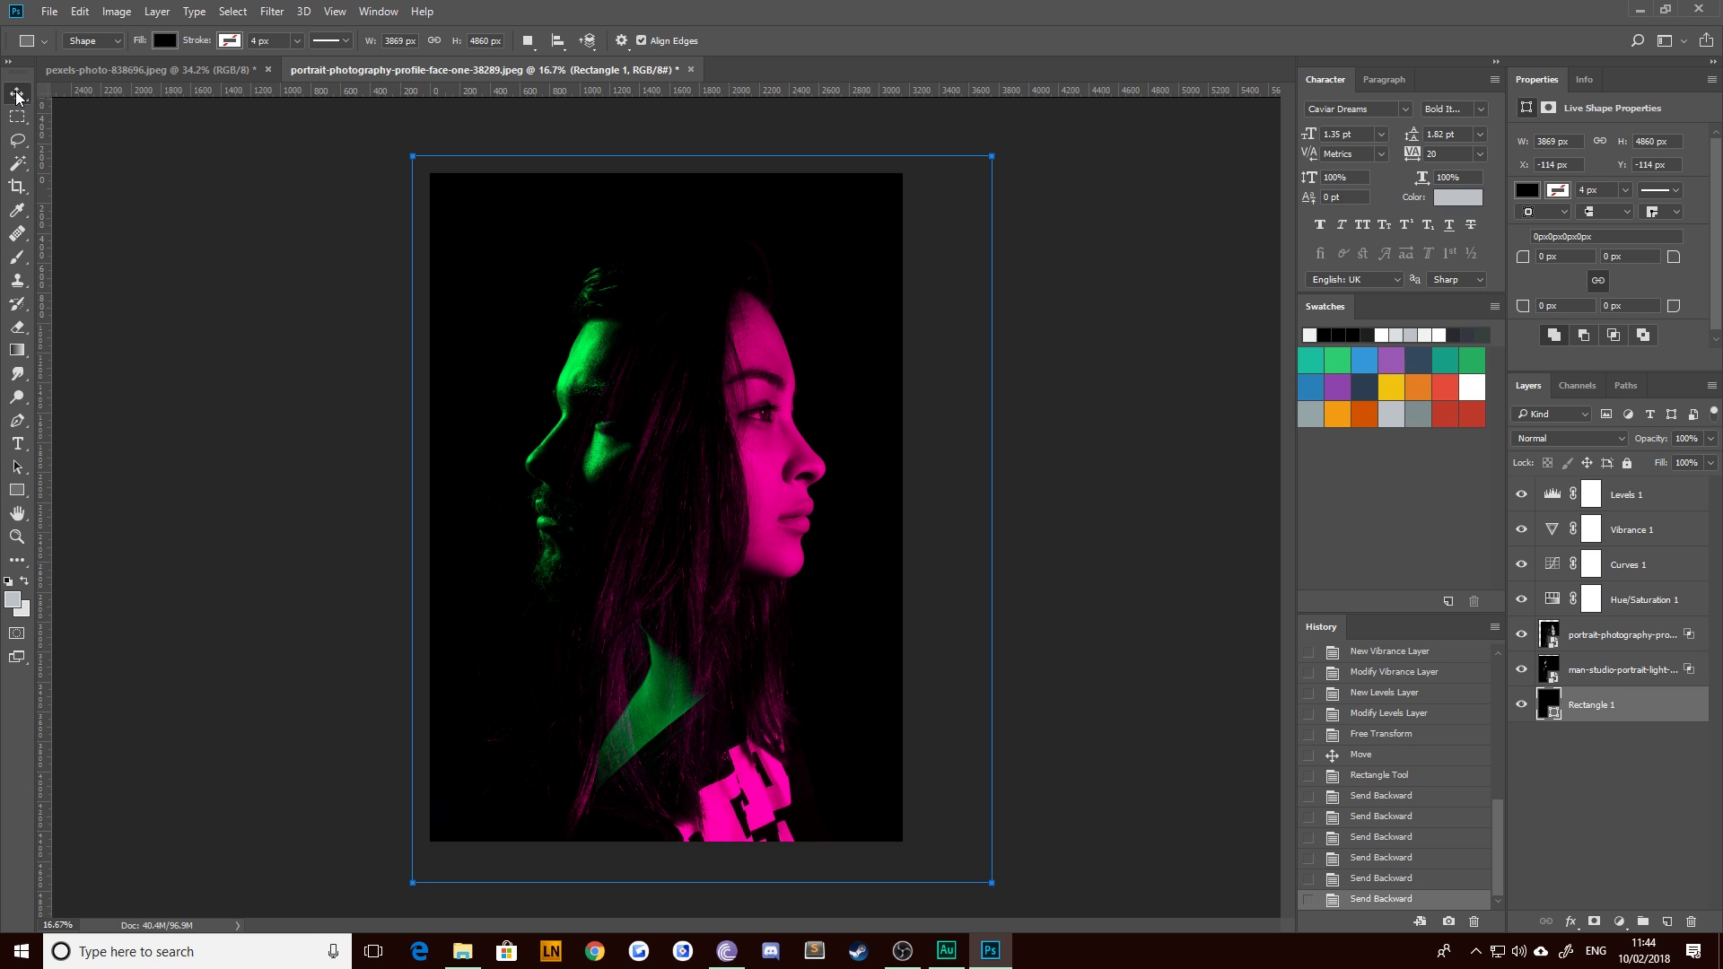
pyautogui.click(1669, 772)
pyautogui.click(1631, 497)
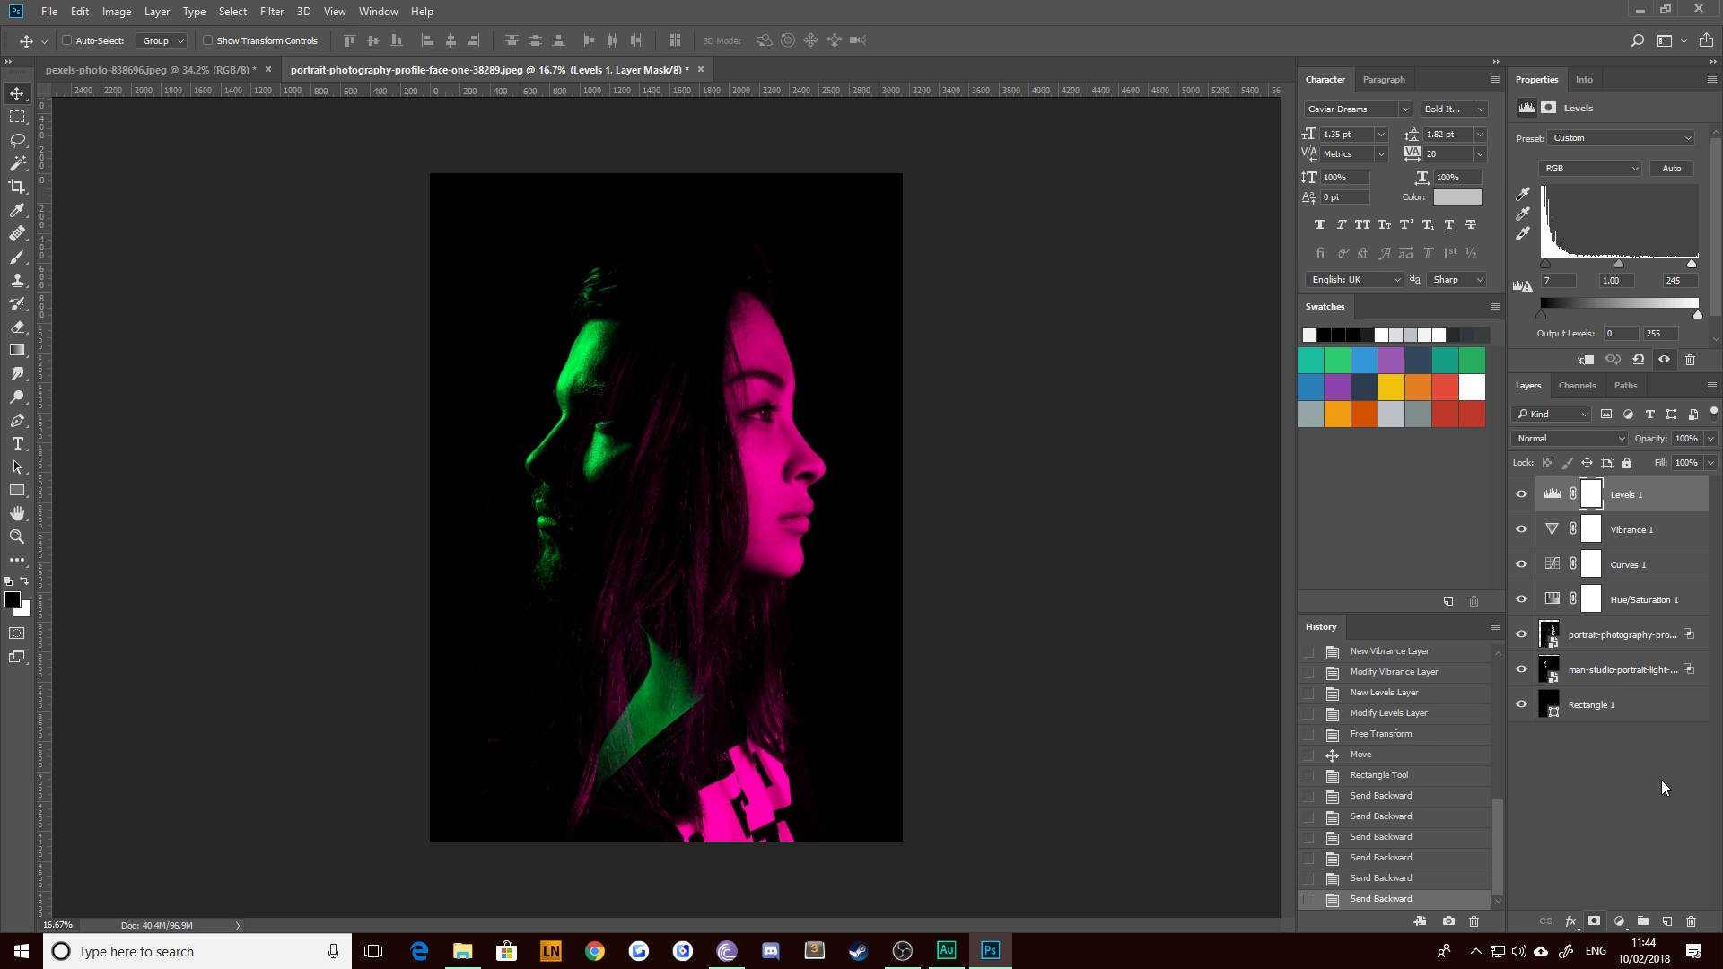
pyautogui.click(1616, 571)
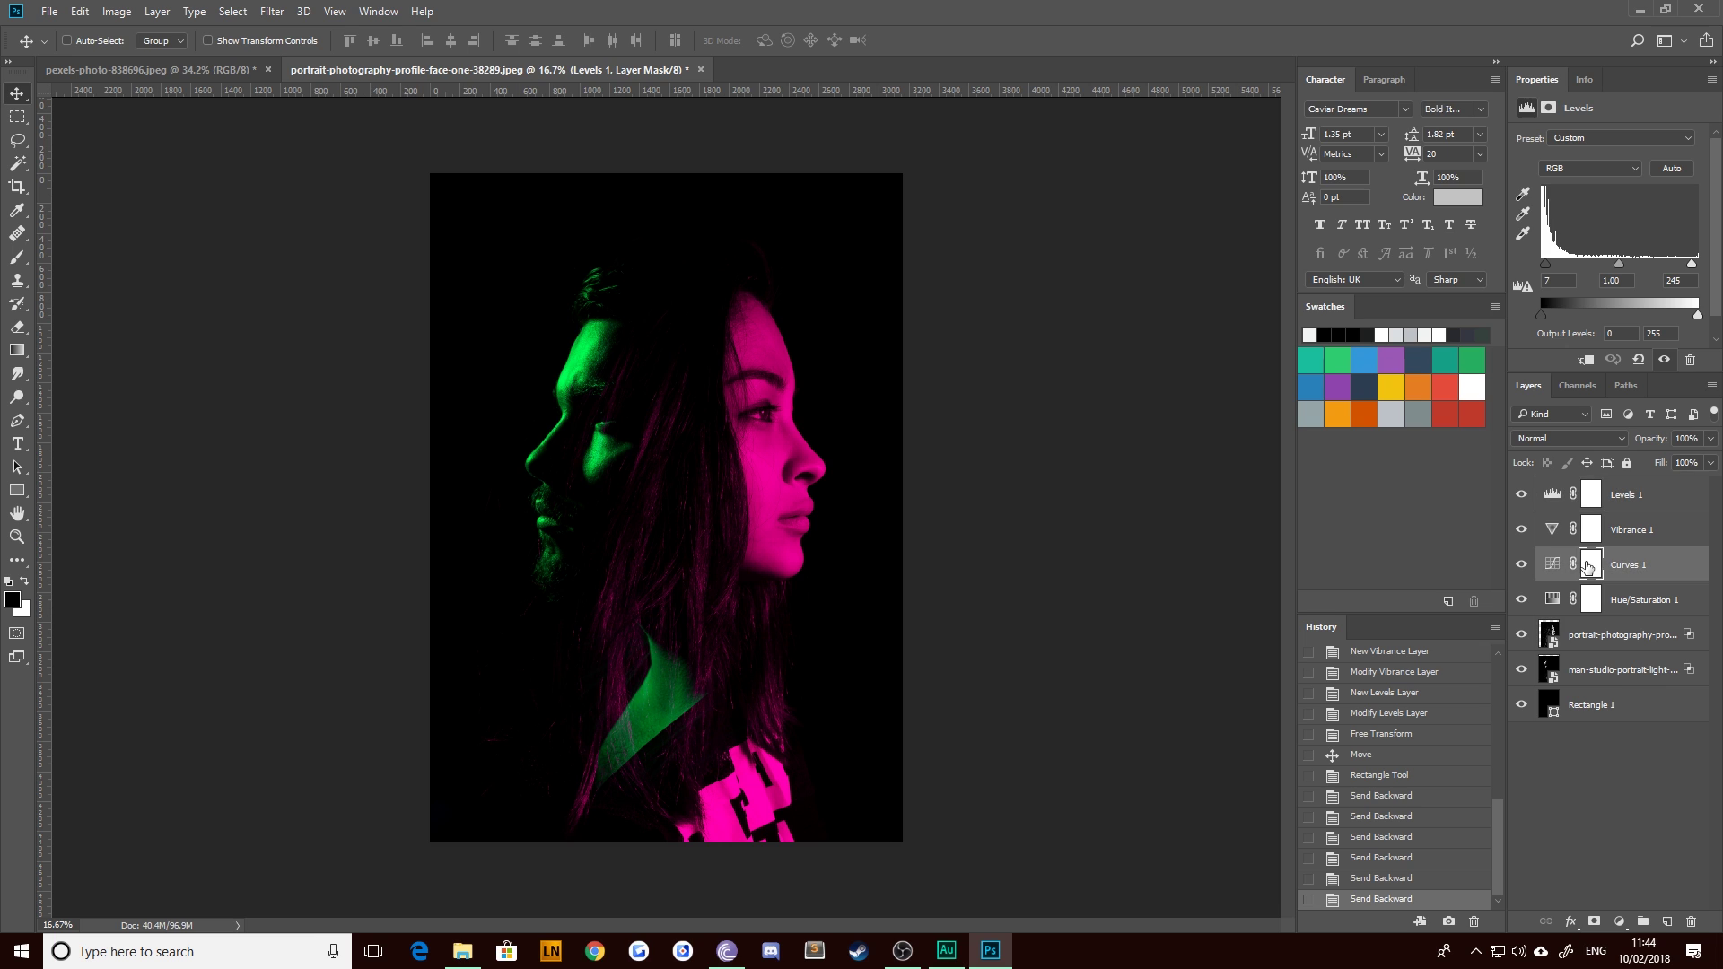
# Lift the Curves 1 shadow point to give the composite faded, matte shadows
pyautogui.hotkey('ctrl', 'alt', 'r')
pyautogui.click(1662, 909)
pyautogui.click(1555, 573)
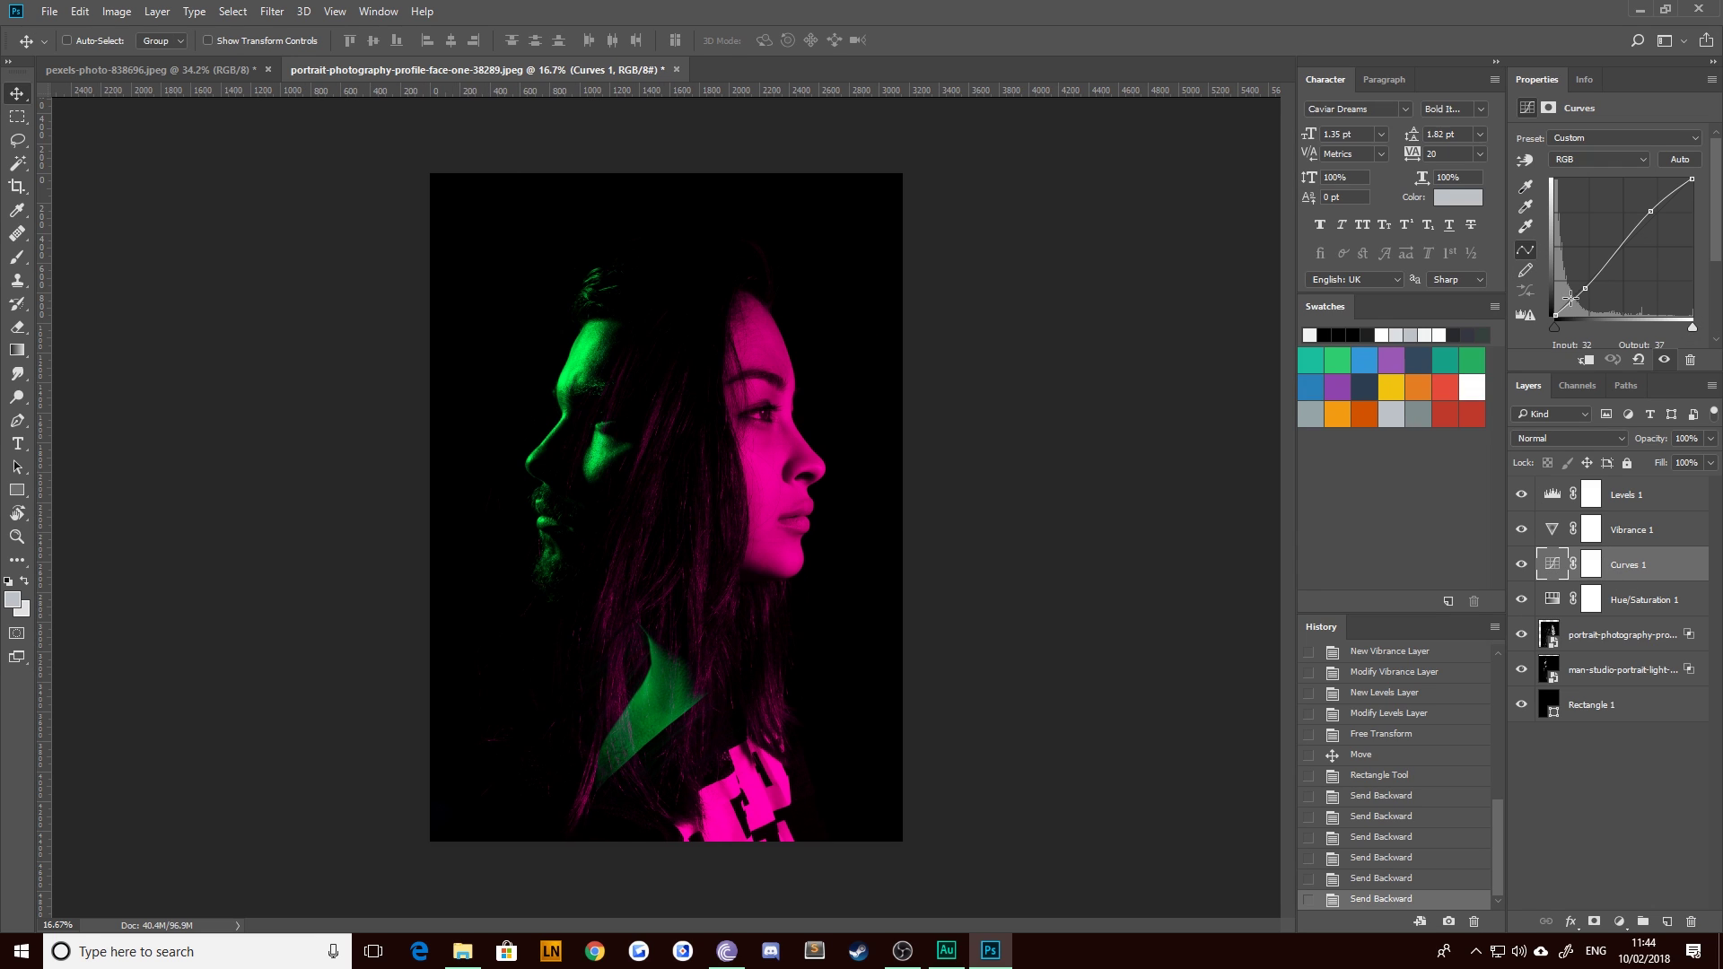
pyautogui.moveTo(1549, 300); pyautogui.dragTo(1553, 310)
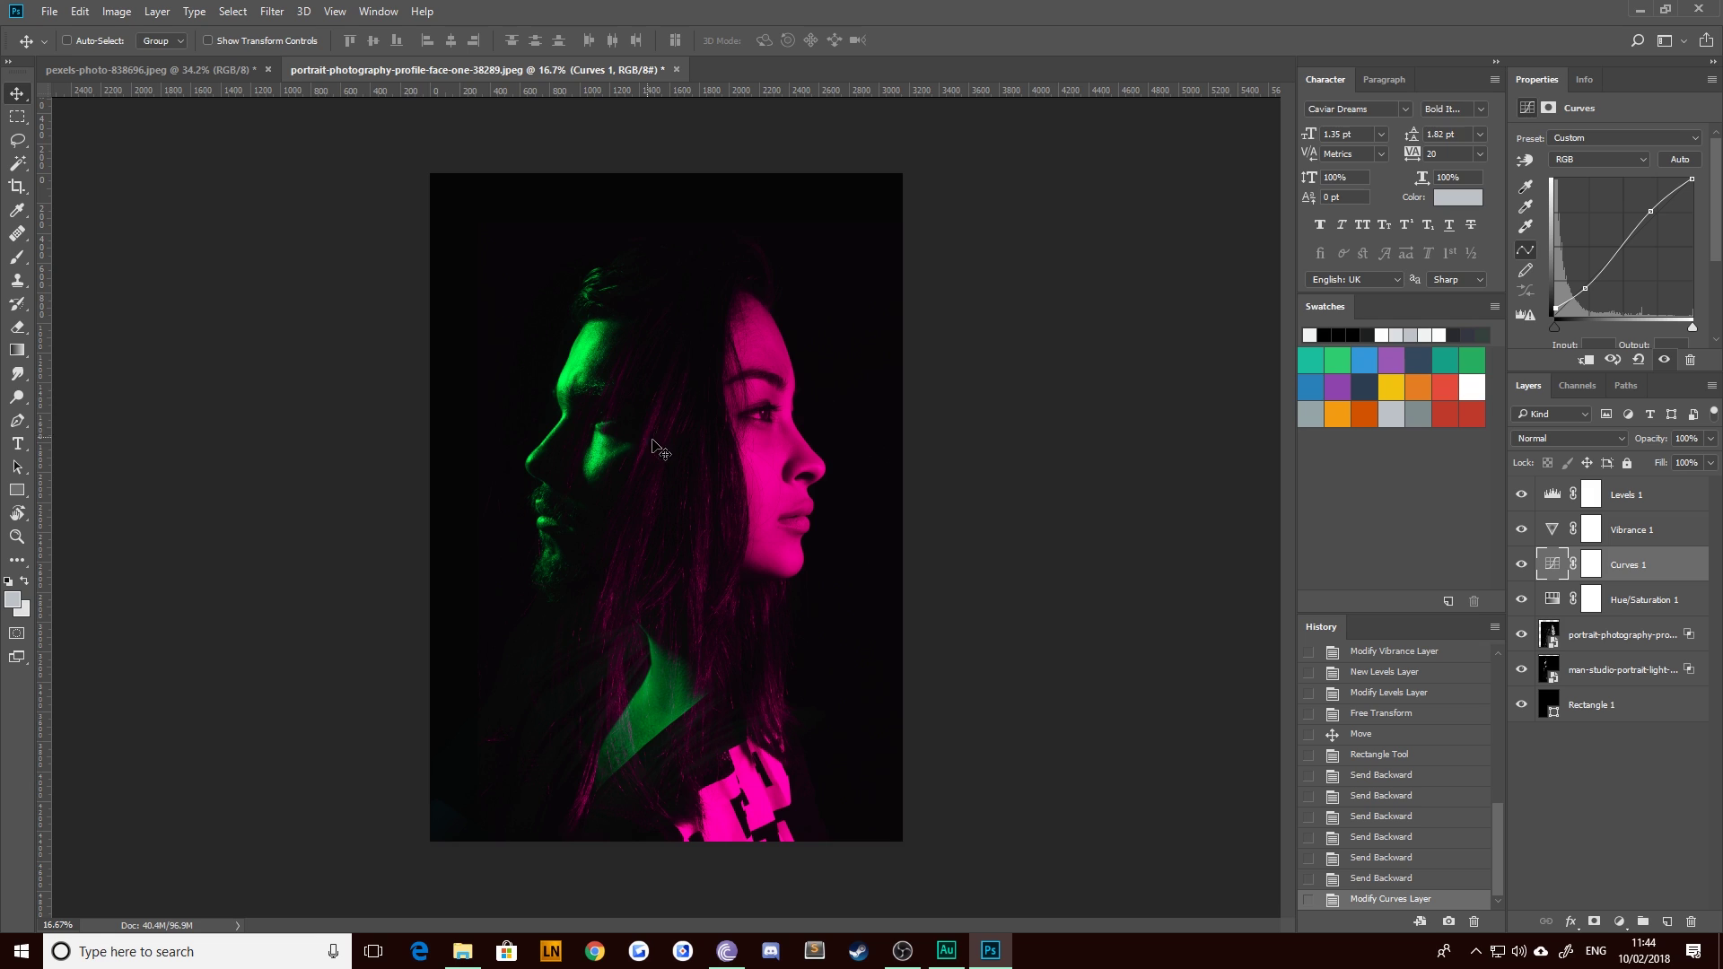
pyautogui.click(1548, 775)
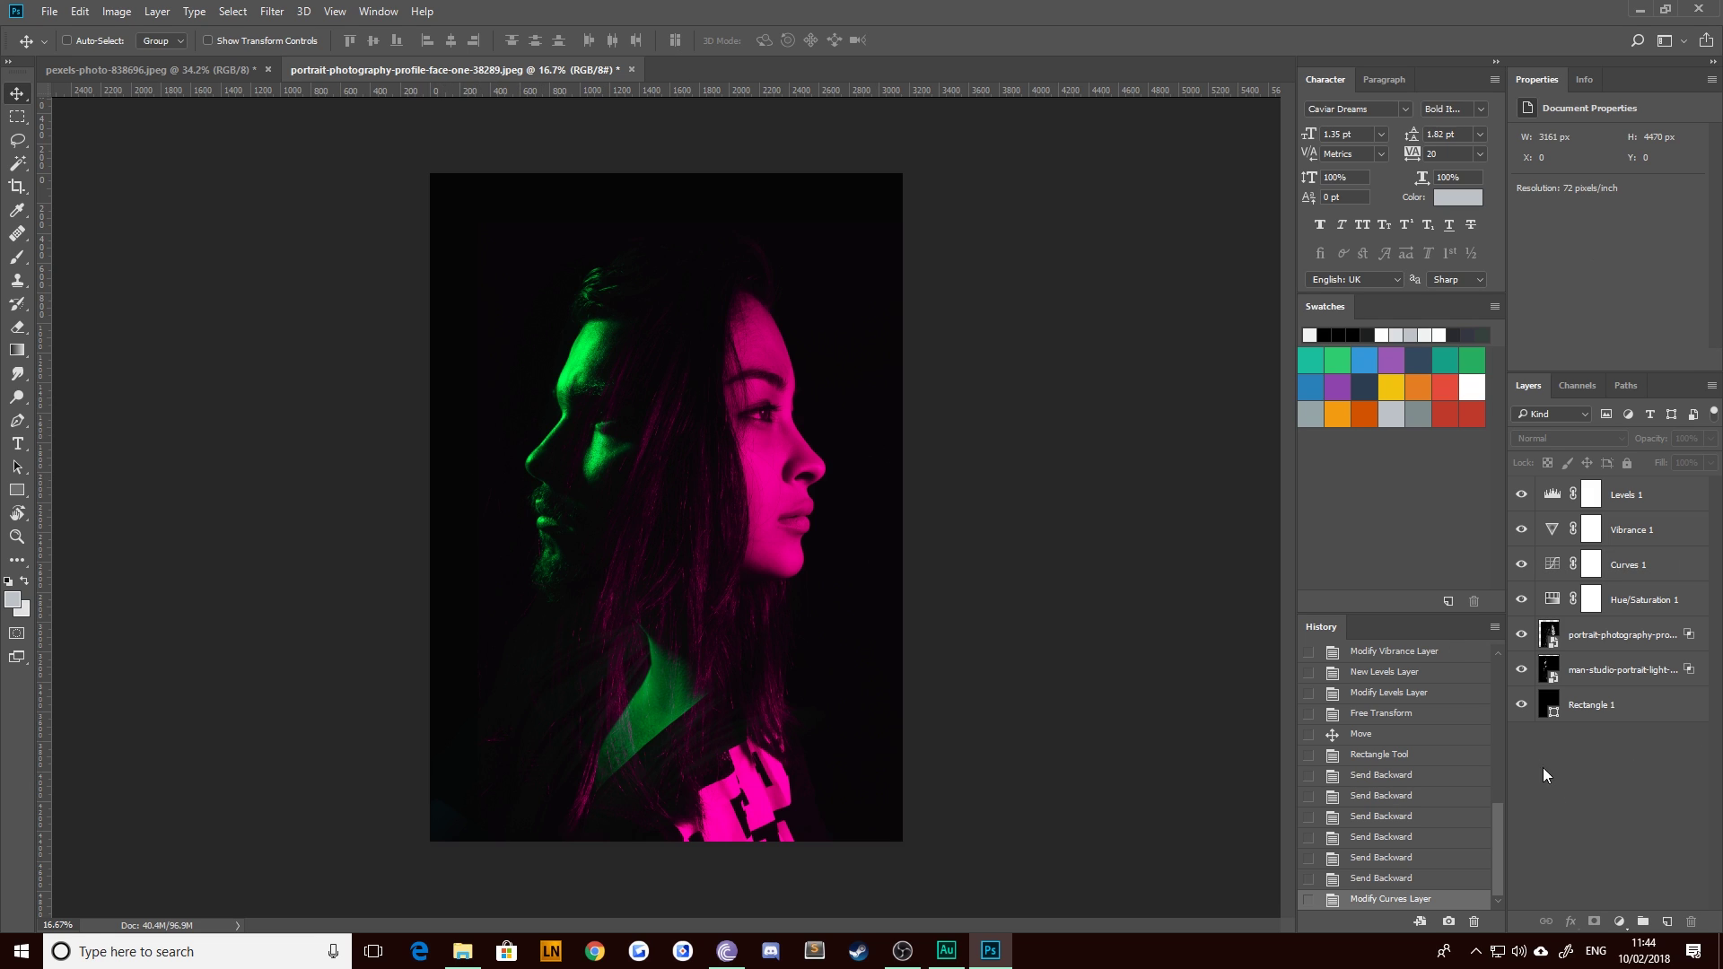